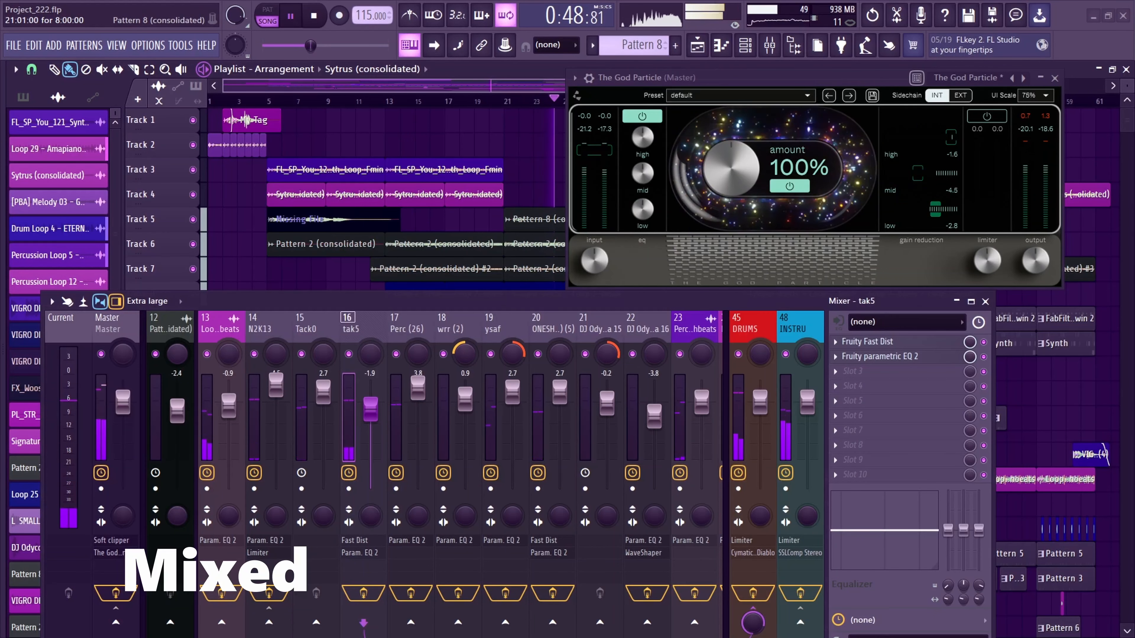
left_click(732, 168)
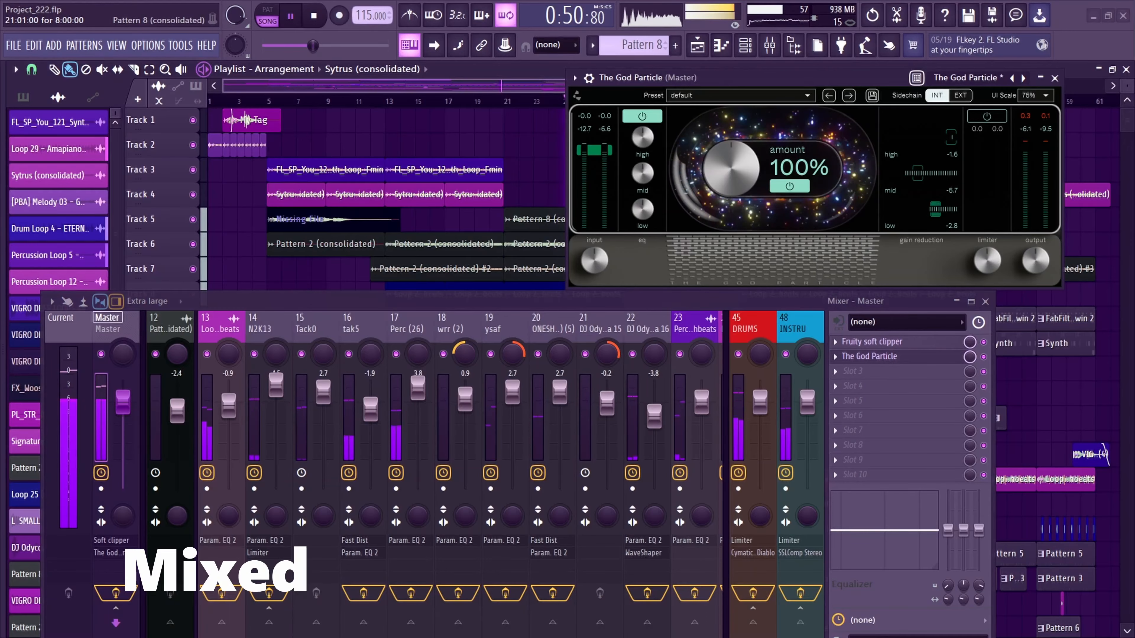
left_click_drag(1036, 261, 1036, 269)
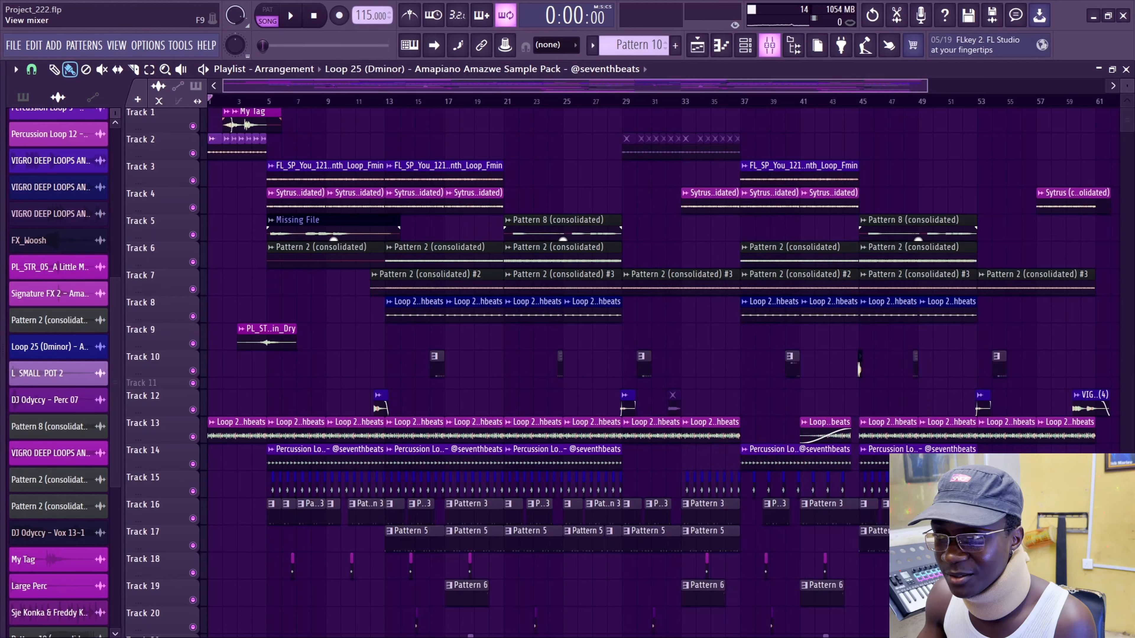
- Look through the playlist tracks of the arrangement, including the Pattern 7 clip on Track 10 and the channel rack
key("F9")
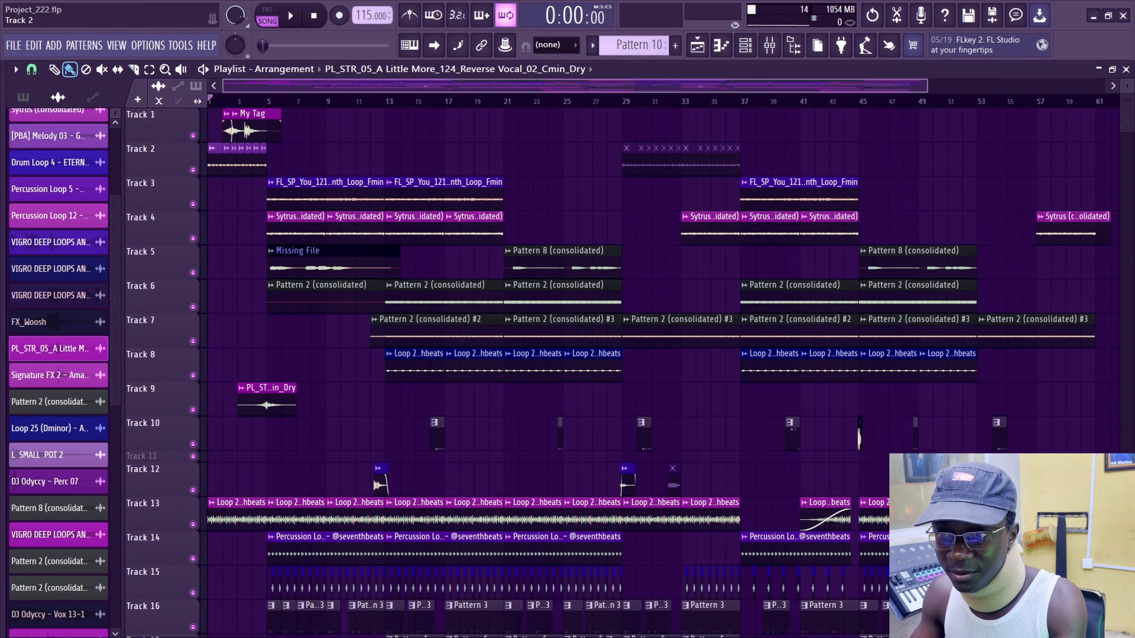
scroll(250, 250, "down", 7)
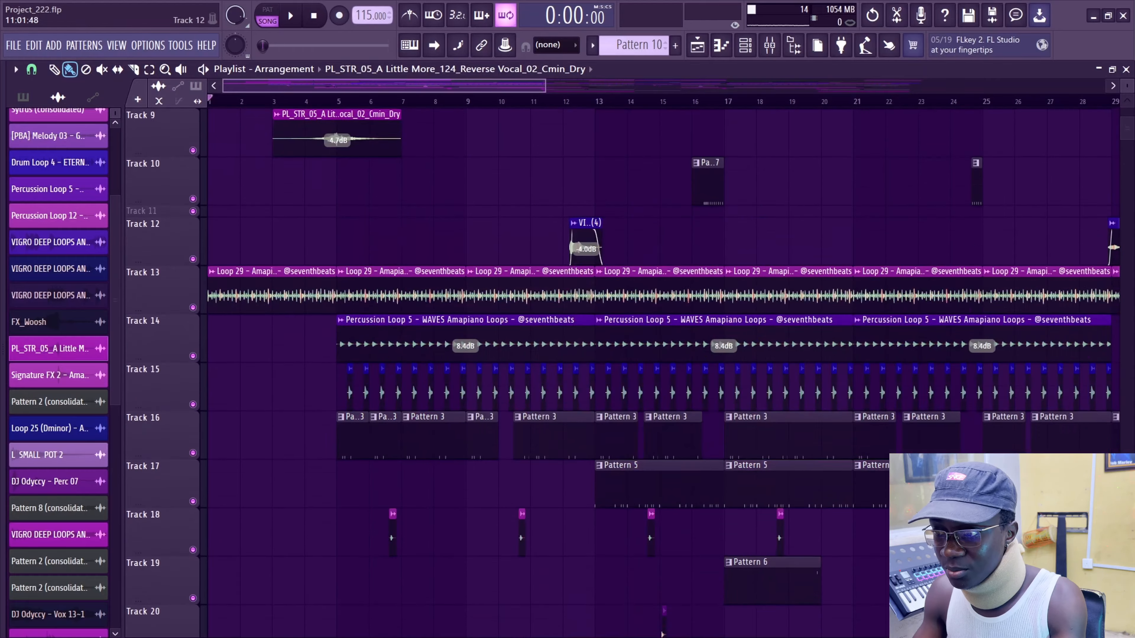
scroll(250, 250, "down", 5)
scroll(250, 250, "up", 4)
scroll(250, 251, "up", 2)
scroll(248, 251, "up", 2)
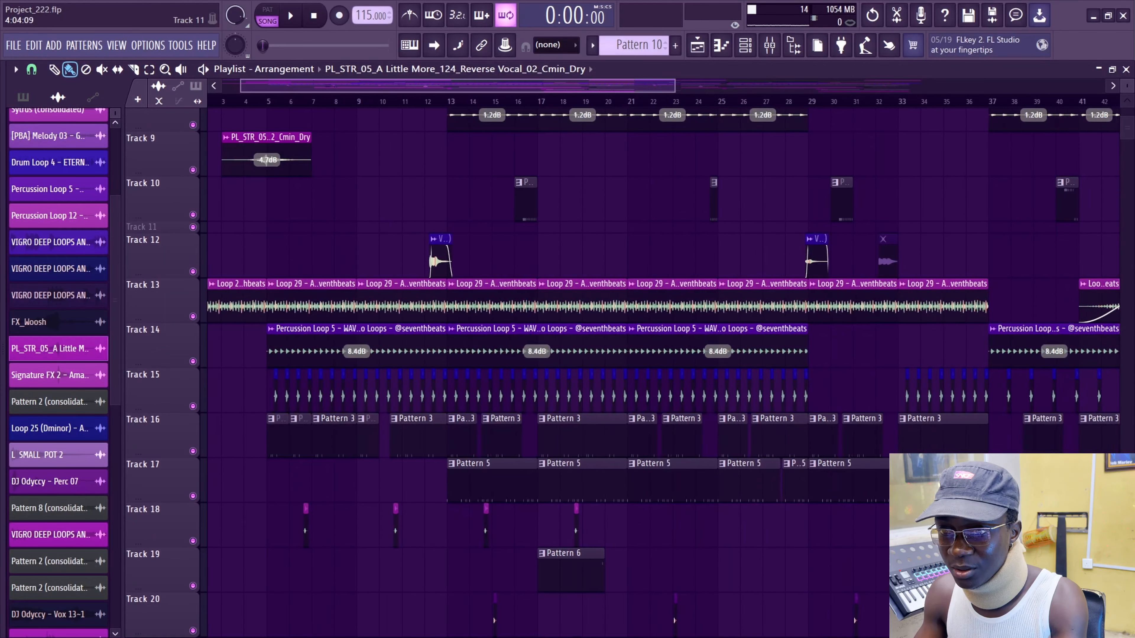
scroll(532, 199, "up", 6)
left_click(567, 202)
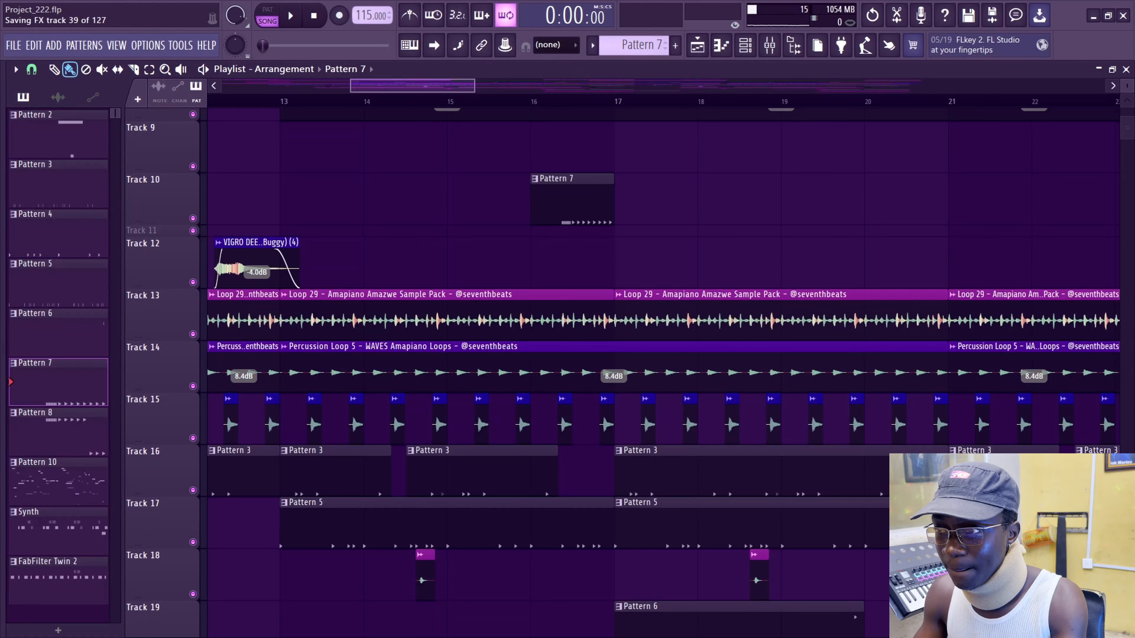
left_click(746, 45)
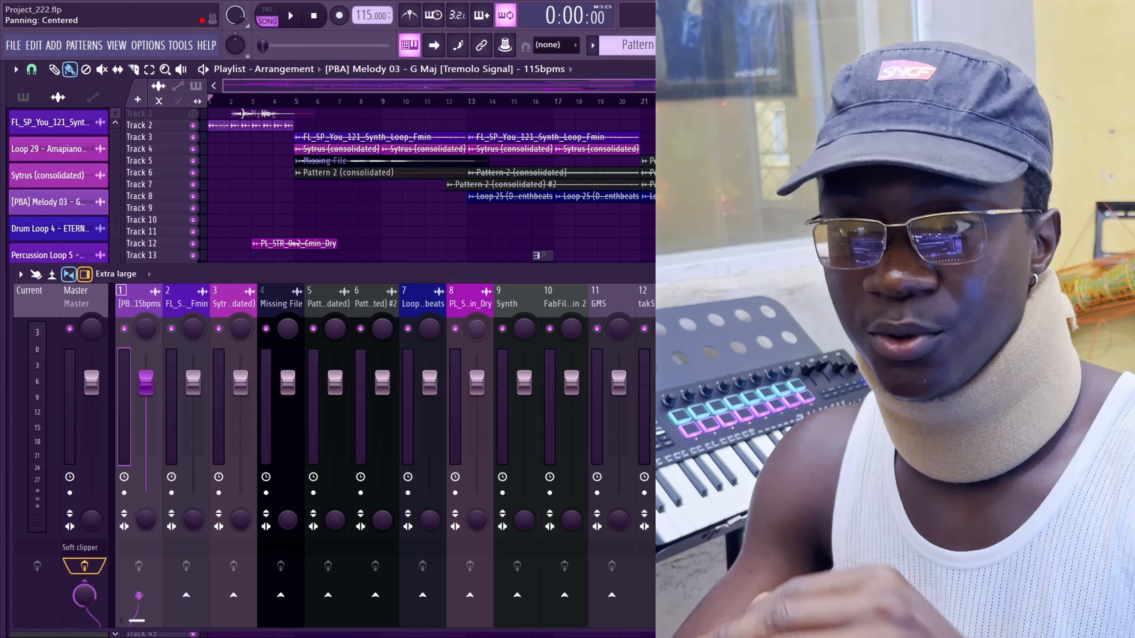
- Look through the mixer tracks from the melody insert to tak5 and beyond, and select the Missing File track
scroll(470, 349, "down", 3)
left_click(470, 304)
left_click(517, 304)
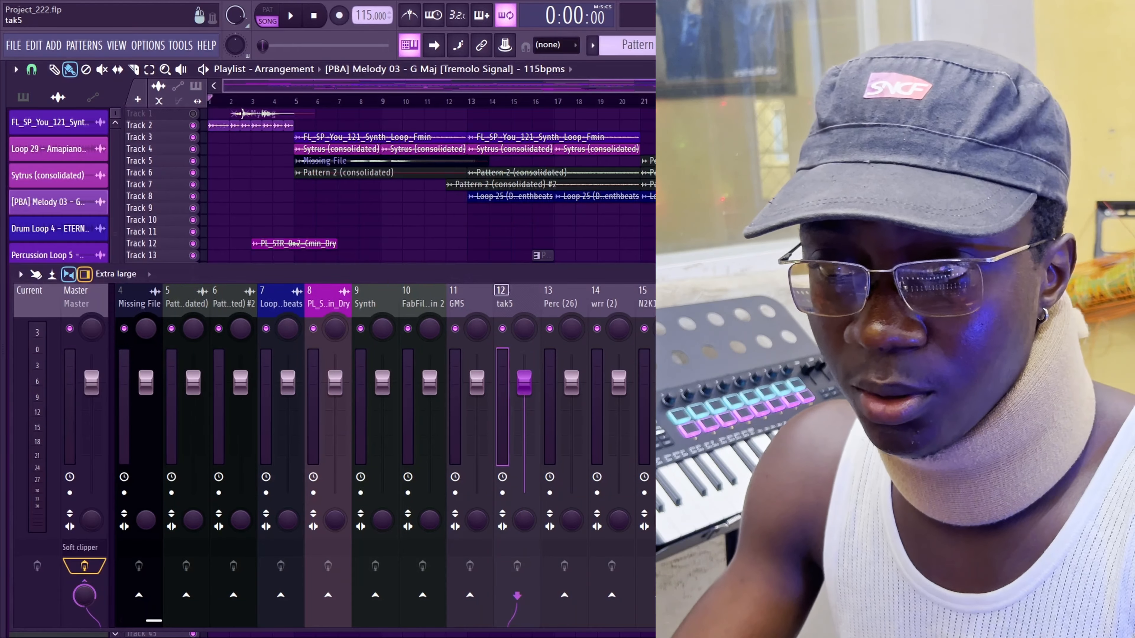
left_click_drag(517, 304, 652, 304)
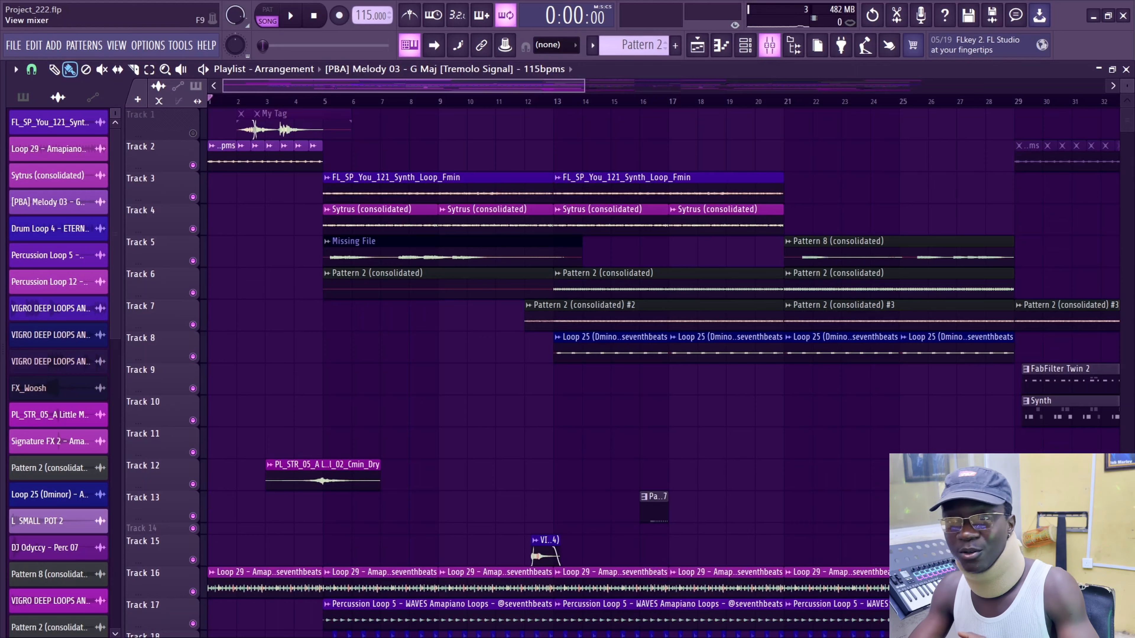
left_click(769, 44)
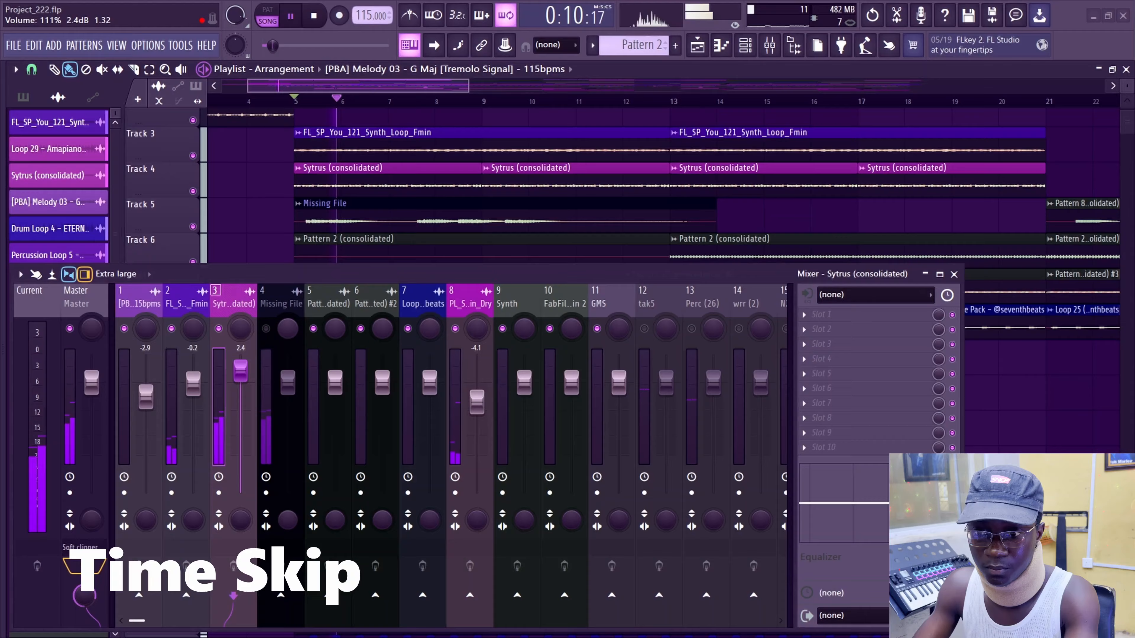
left_click(280, 298)
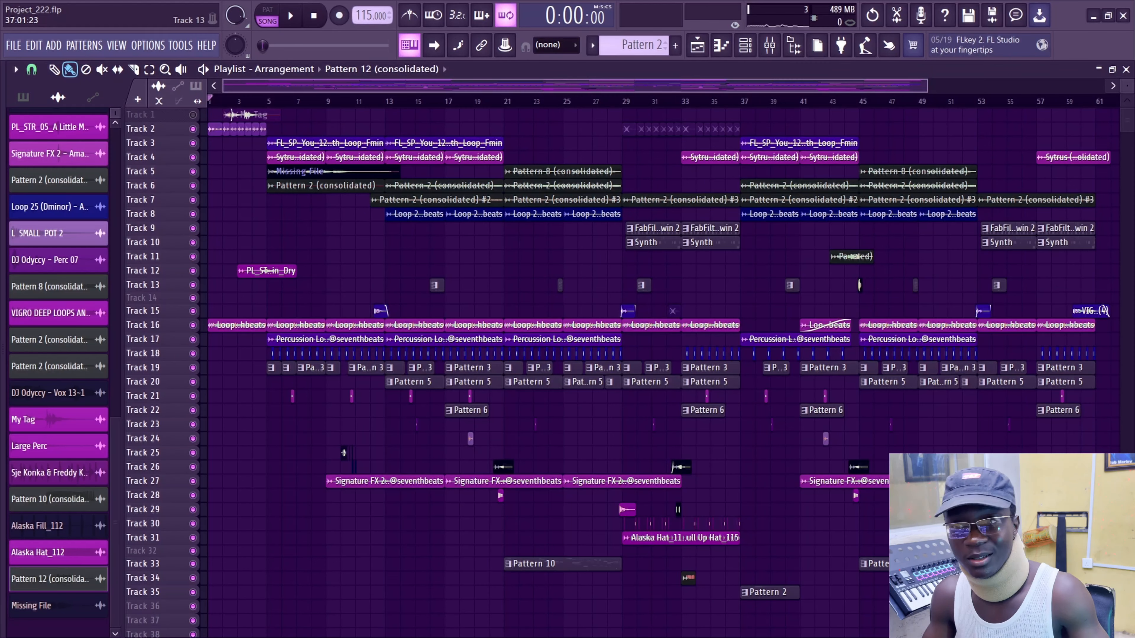
- Play the song and load Fruity Parametric EQ 2 on the [PBA] Melody 03 mixer track
key("F9")
key("space")
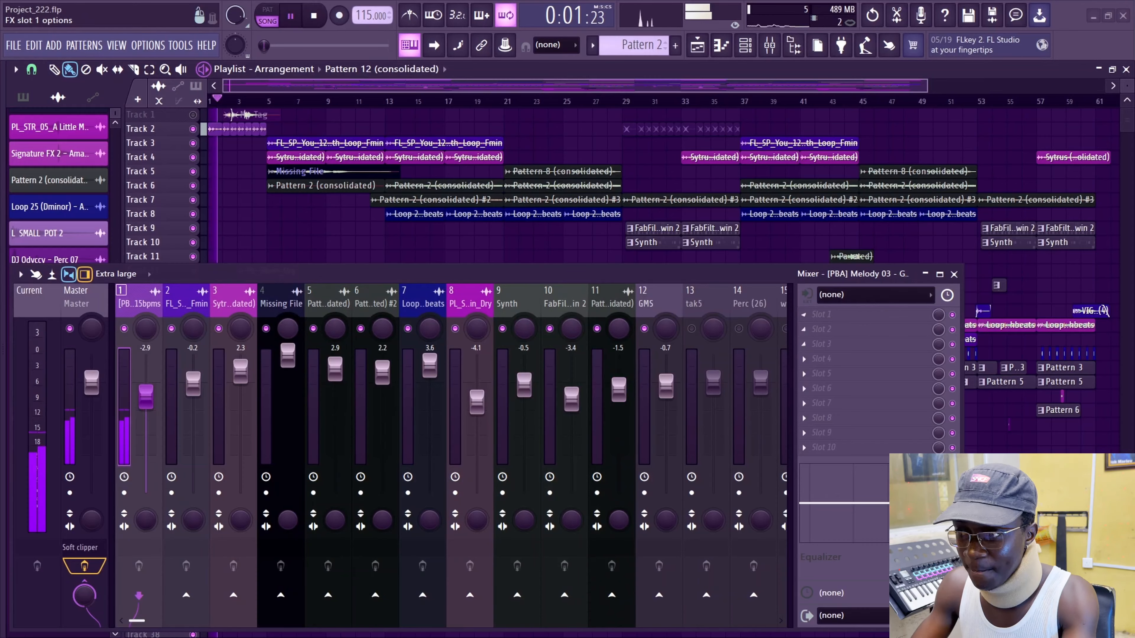
left_click(822, 314)
left_click(286, 375)
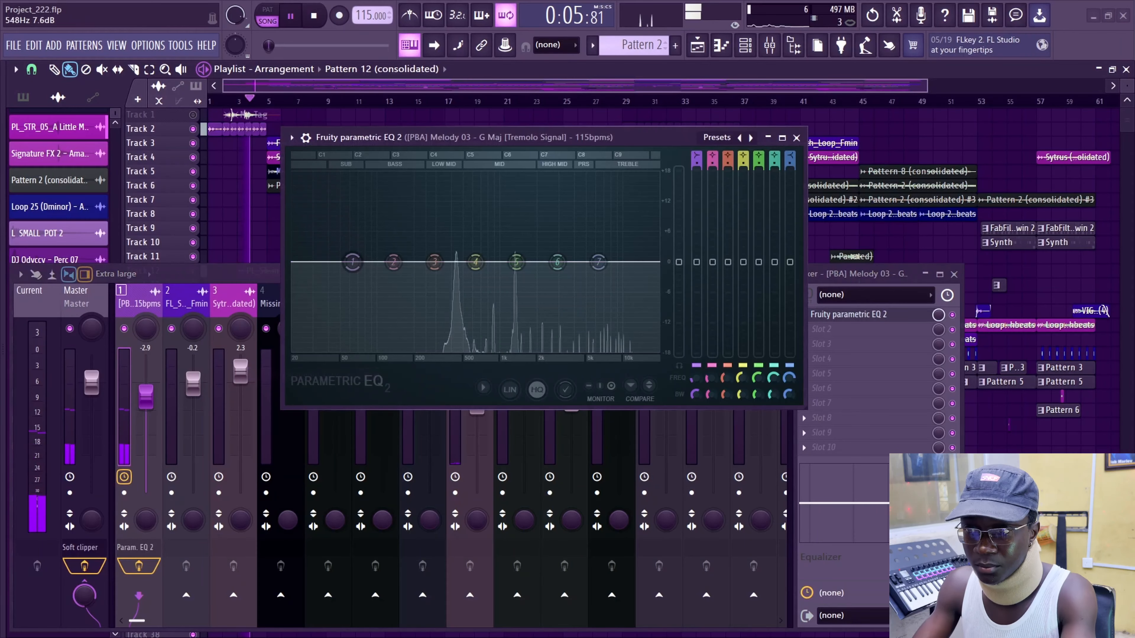
- Turn Band 1 of the melody track's EQ into a high-pass filter and raise its cutoff into the low-mid range
scroll(696, 155, "down", 1)
key("space")
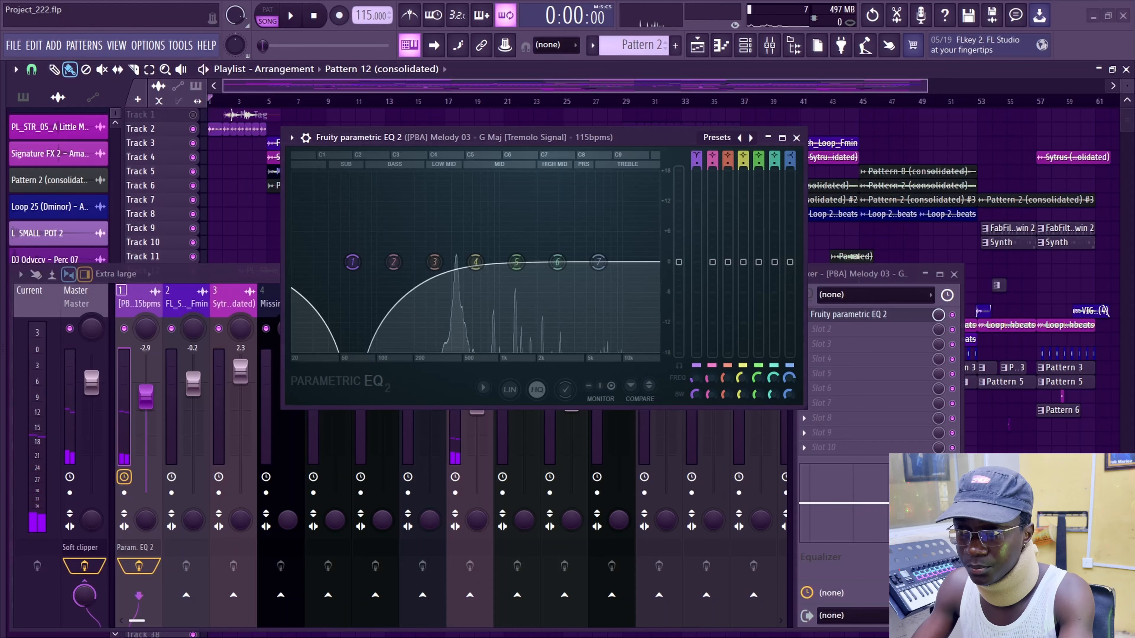
scroll(697, 156, "down", 1)
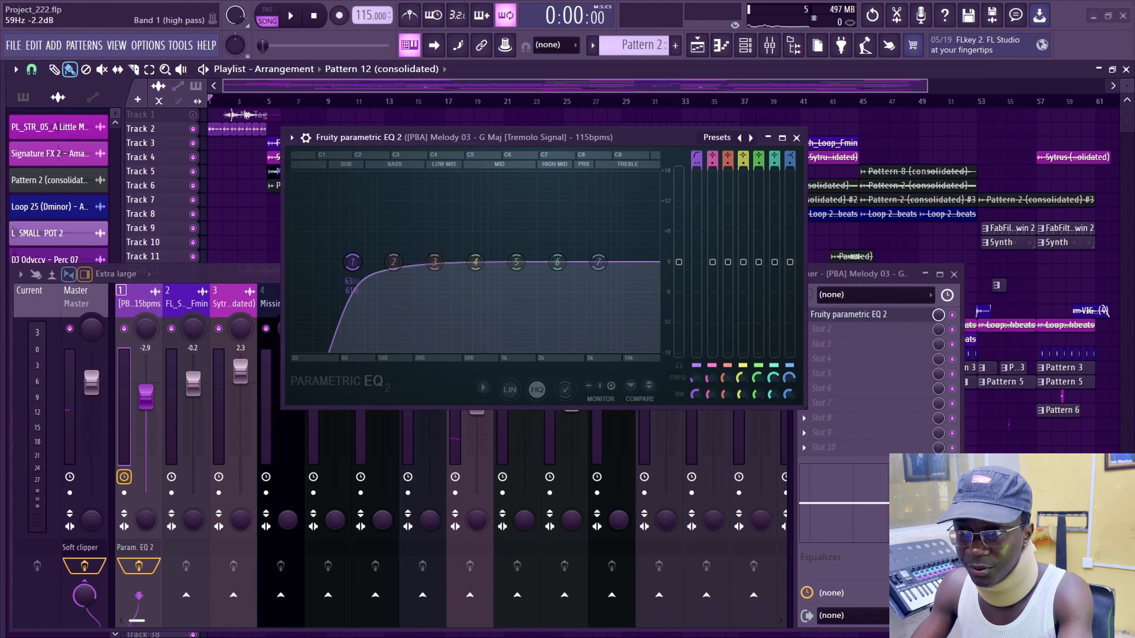
left_click_drag(352, 265, 432, 262)
key("space")
left_click(510, 389)
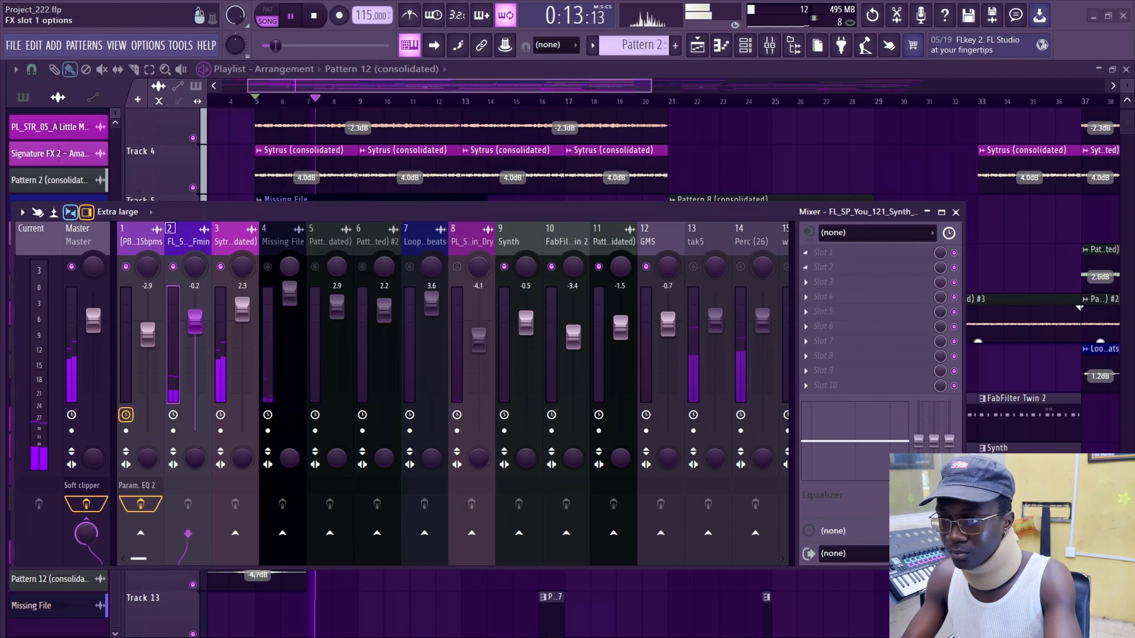
- Load Fruity Parametric EQ 2 on the FL_SP_You_121_Synth_Loop and Sytrus mixer tracks, setting the Sytrus volume to 2.1 dB
left_click(849, 196)
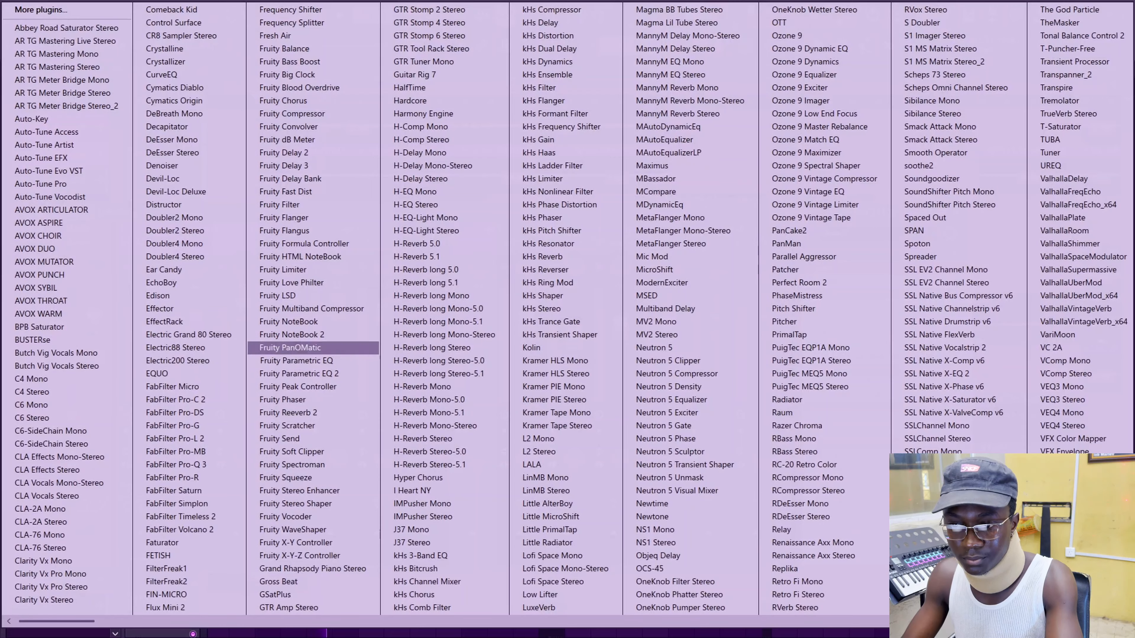
left_click(296, 373)
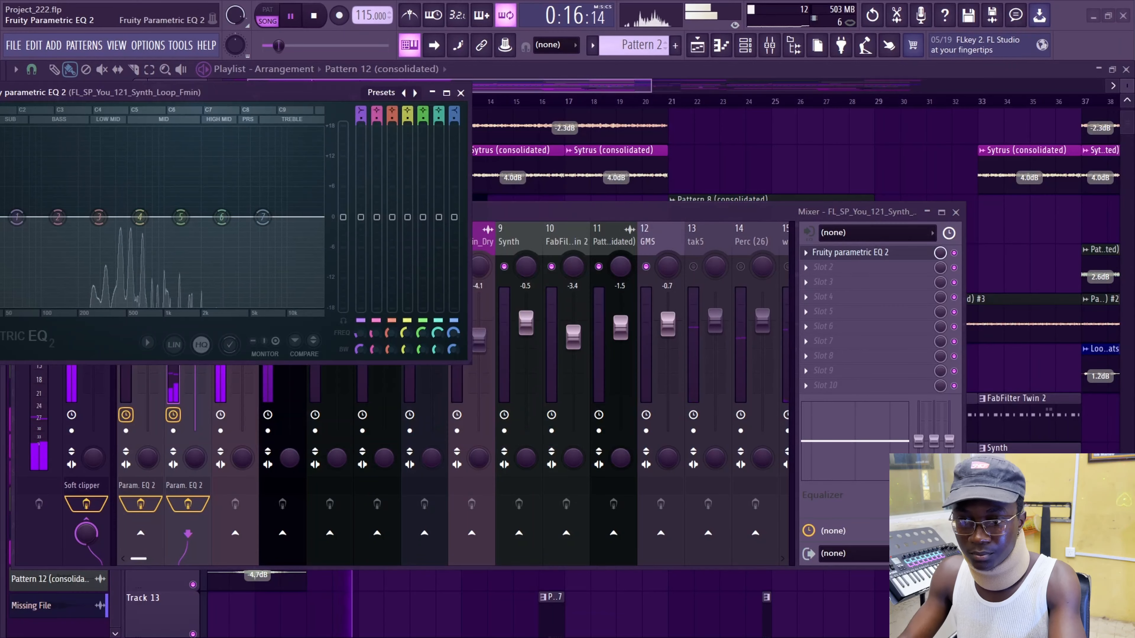
left_click_drag(242, 388, 242, 389)
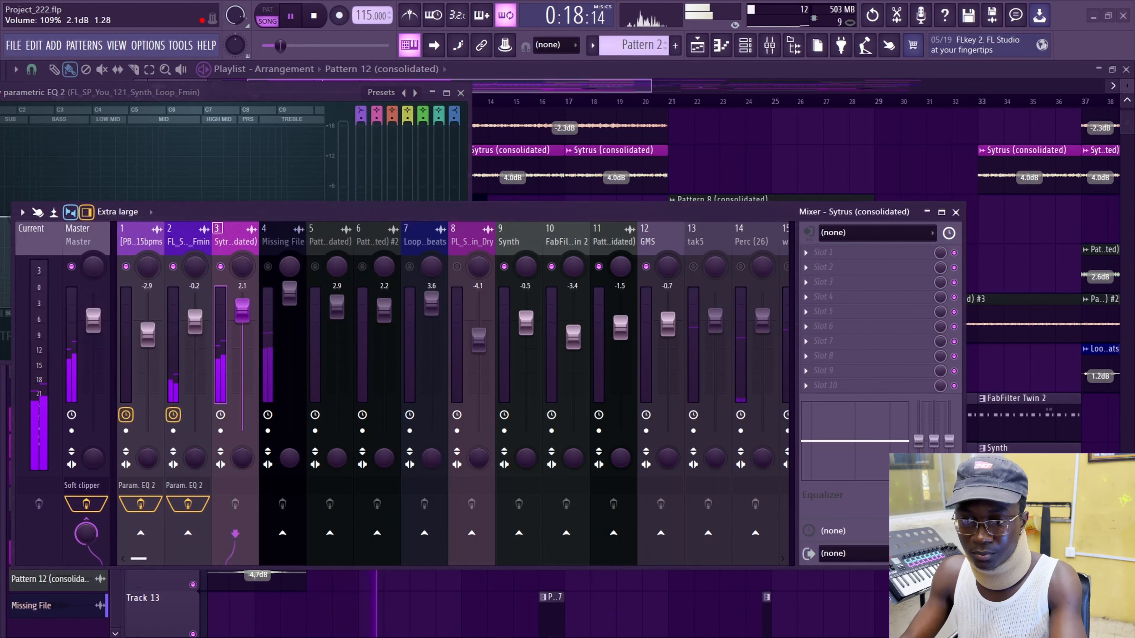
left_click(824, 252)
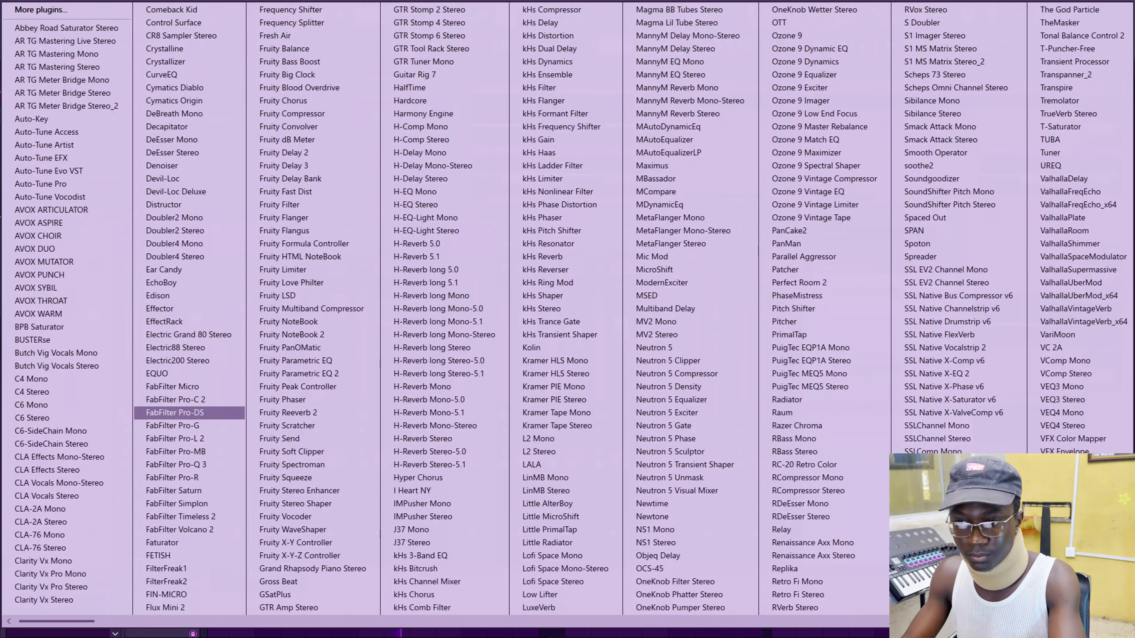
left_click(296, 374)
- Place the synth loop and Sytrus EQ windows side by side to compare their frequency spectra
left_click_drag(250, 102, 513, 110)
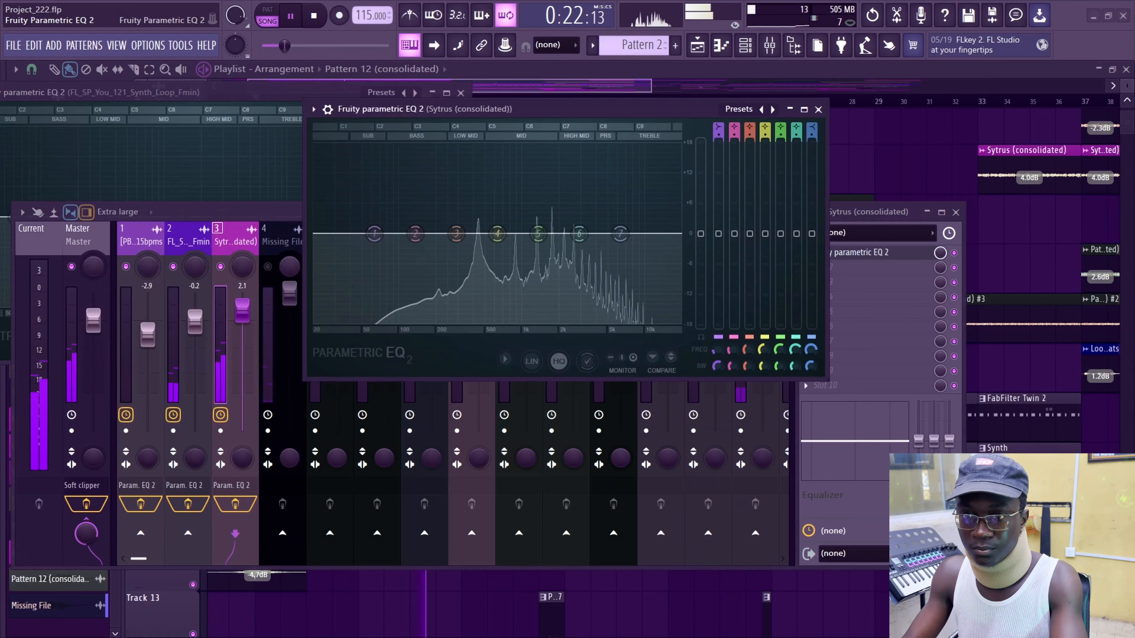
left_click(232, 92)
left_click_drag(232, 93, 338, 102)
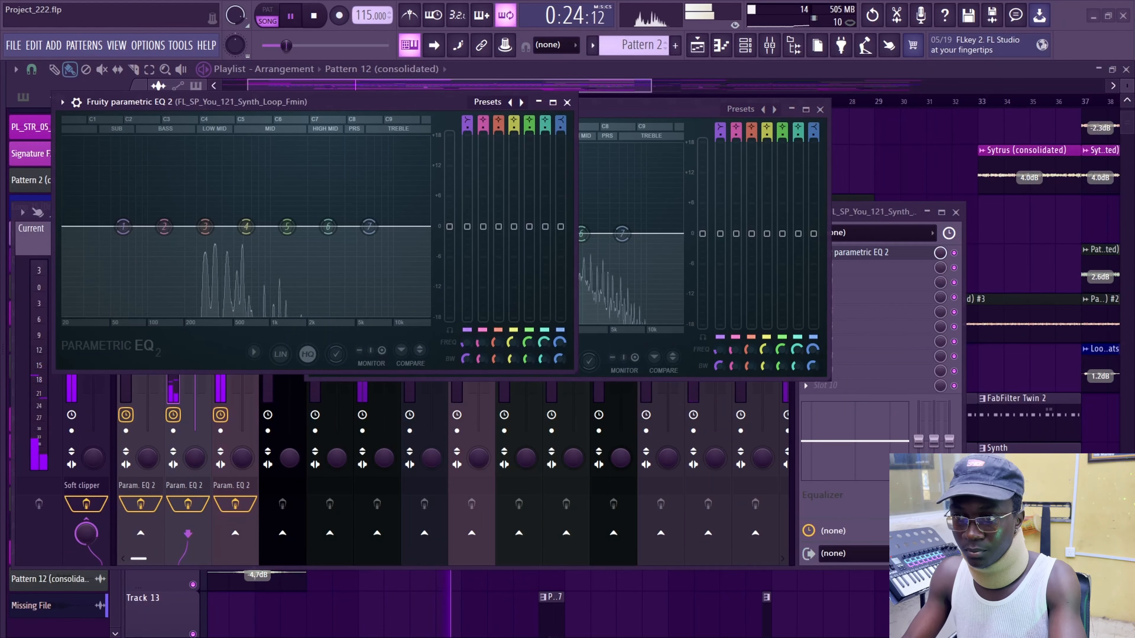
left_click_drag(648, 109, 797, 112)
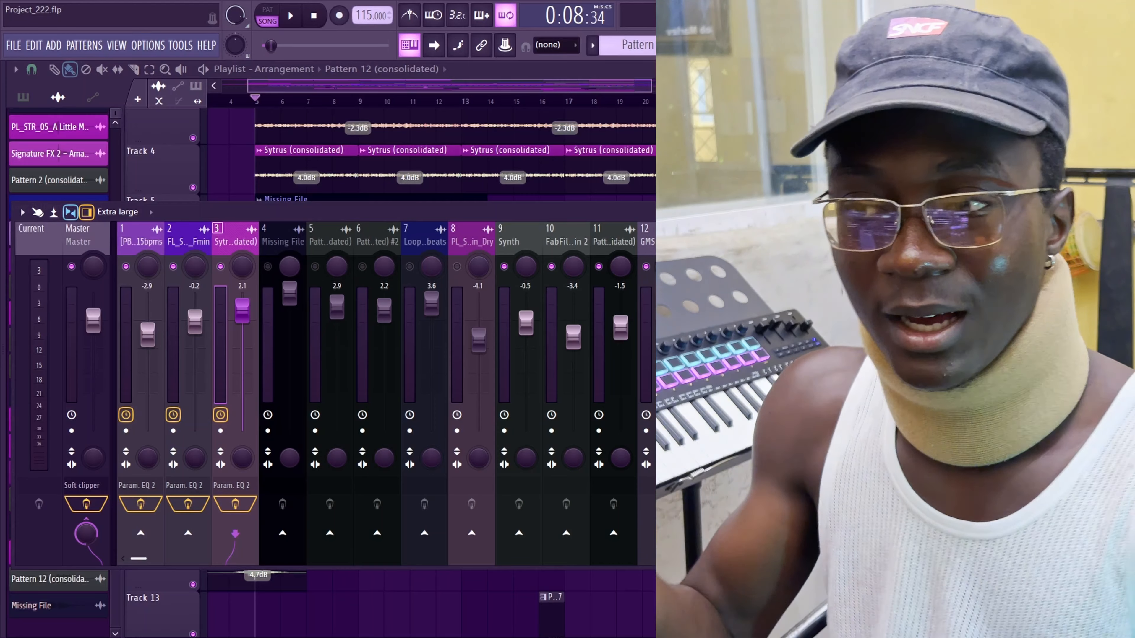
- Load Smack Attack Stereo on the Sytrus track, set its Sustain to -42, and close the plugin
left_click(983, 309)
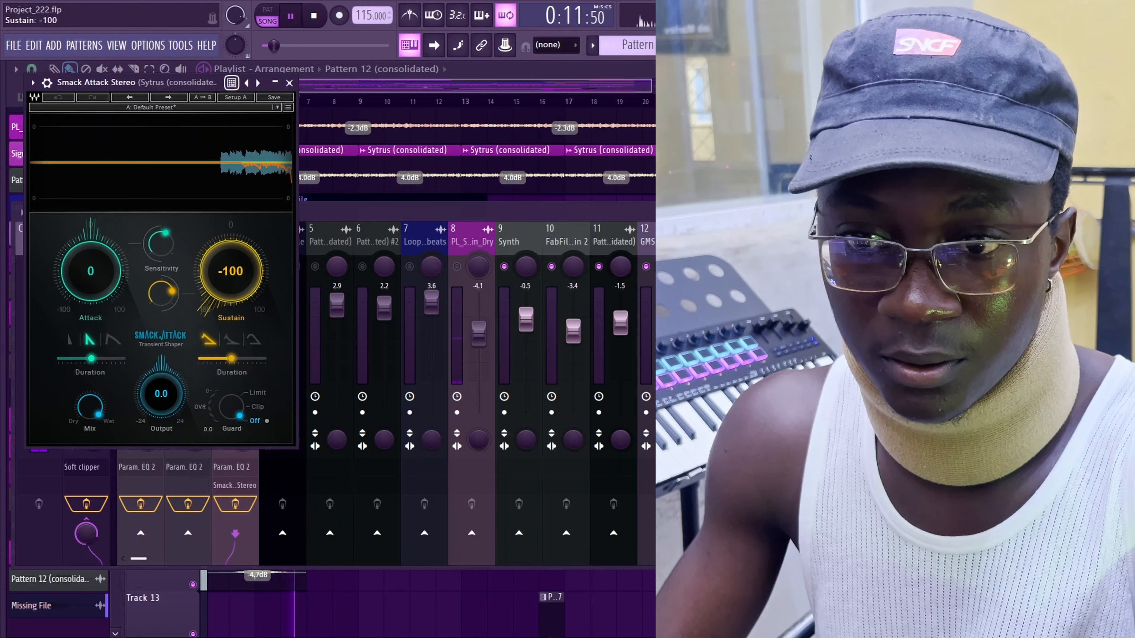
left_click_drag(231, 271, 230, 246)
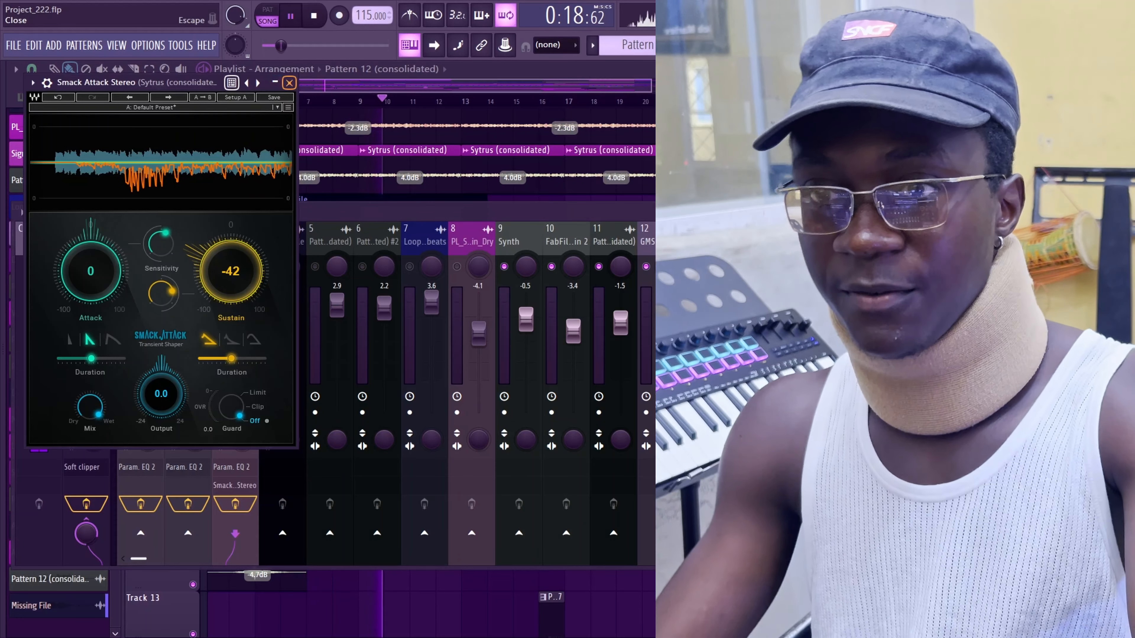
left_click(289, 83)
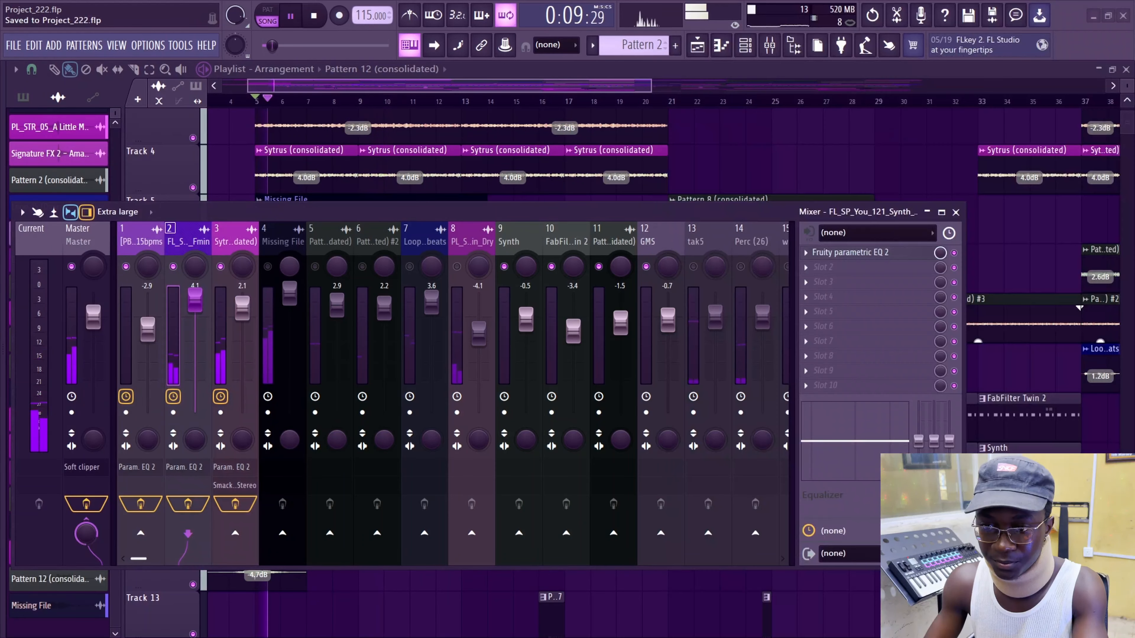
- Select the Missing File mixer track and load Fruity Fast Dist in its first effect slot
left_click(282, 237)
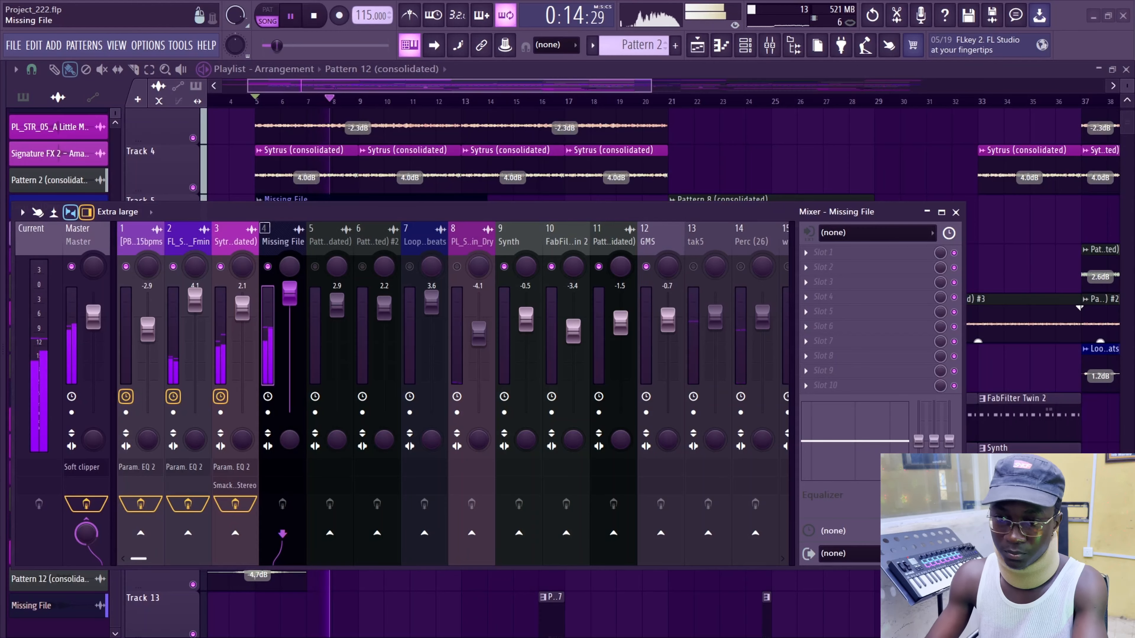
key("space")
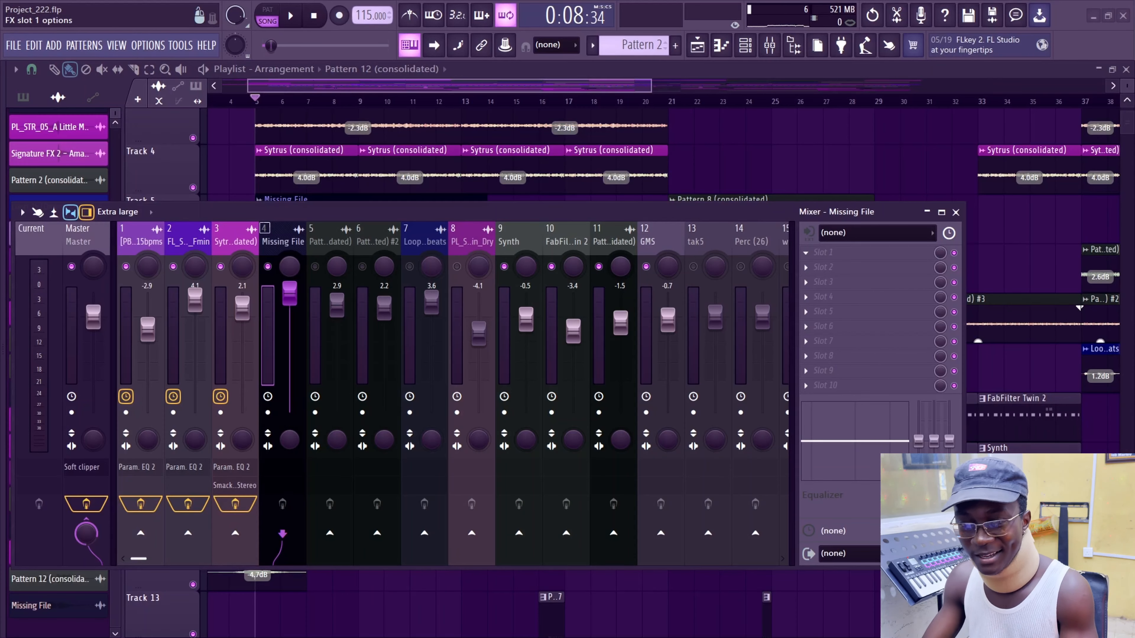
left_click(826, 252)
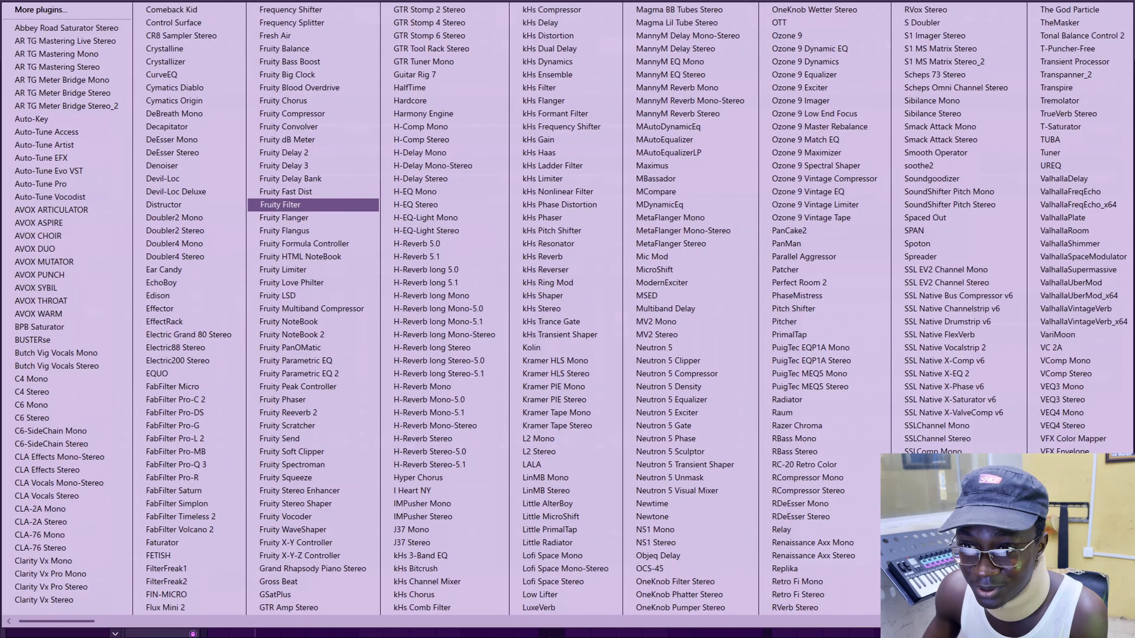
left_click(287, 191)
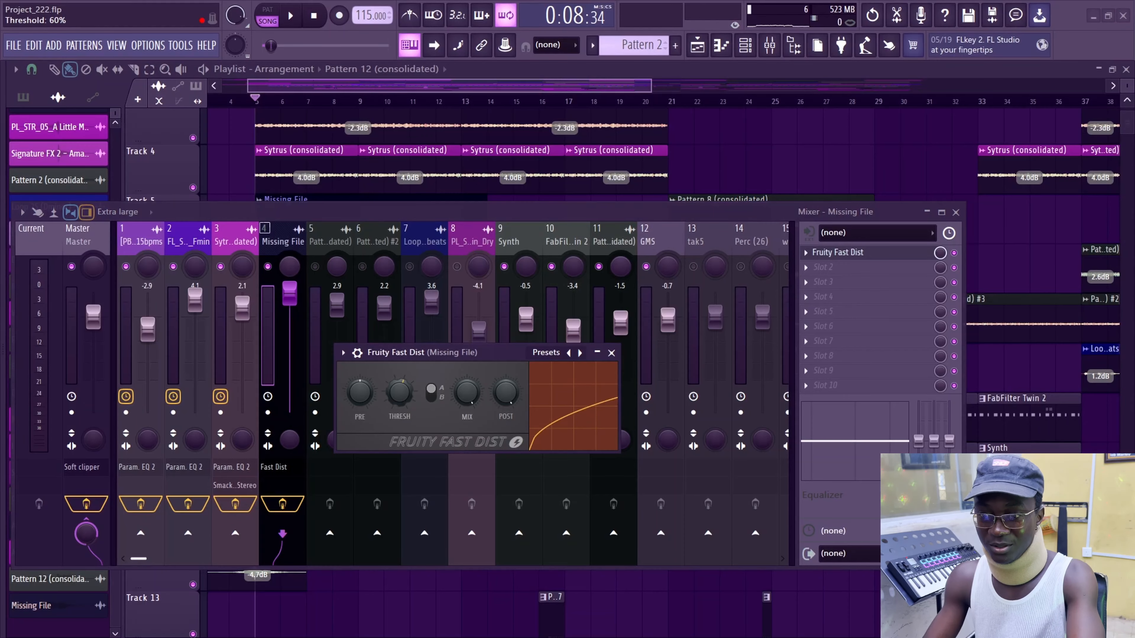
- Adjust Fruity Fast Dist's threshold and lower its post level to 56% during playback, closing the plugin when done
key("space")
left_click_drag(506, 393, 506, 438)
left_click_drag(400, 392, 399, 340)
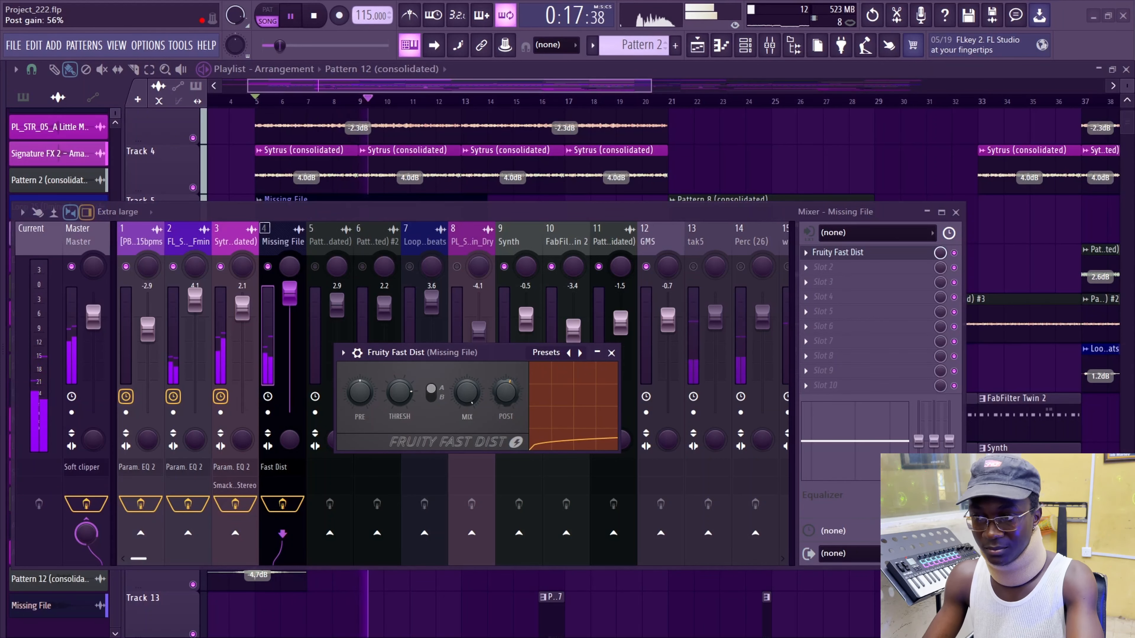
left_click(611, 353)
- Load Fruity Parametric EQ 2 in the Missing File track's second effect slot and restart playback
left_click(827, 267)
left_click(312, 373)
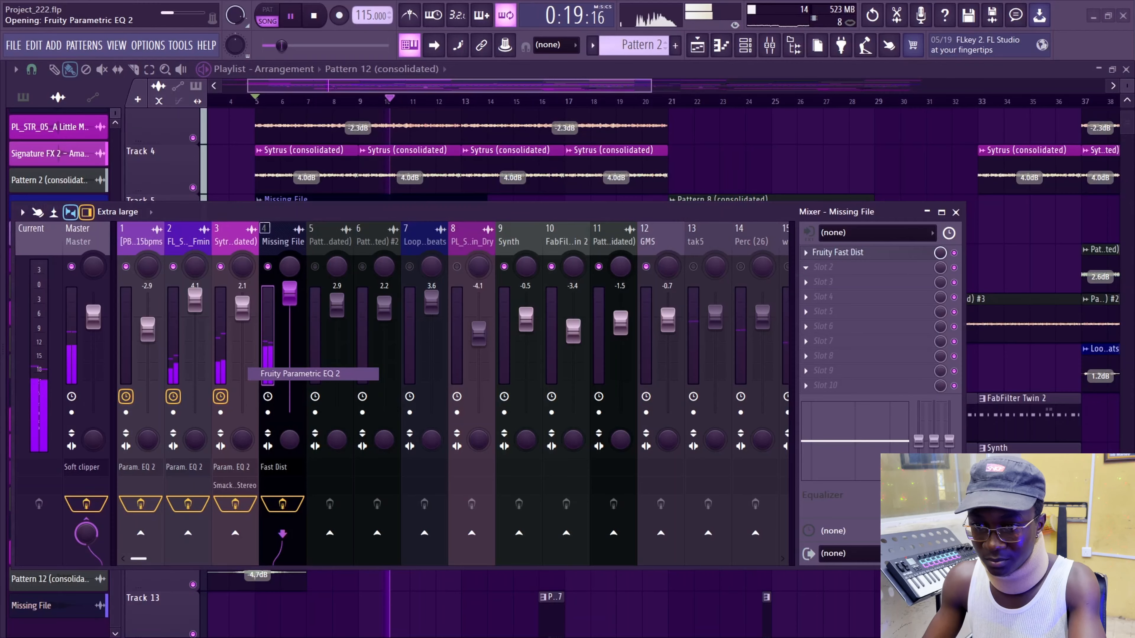
key("space")
key("space")
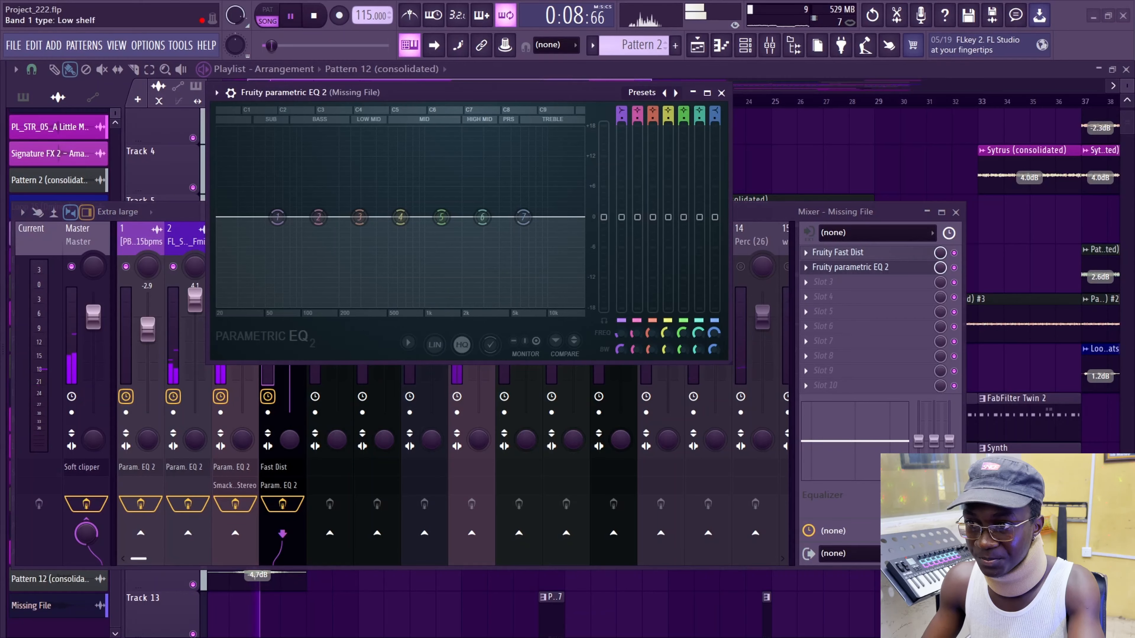
- Set Band 1 of the Missing File track's EQ to high pass and boost Band 3 at about 213 Hz
scroll(621, 110, "down", 2)
scroll(621, 118, "up", 1)
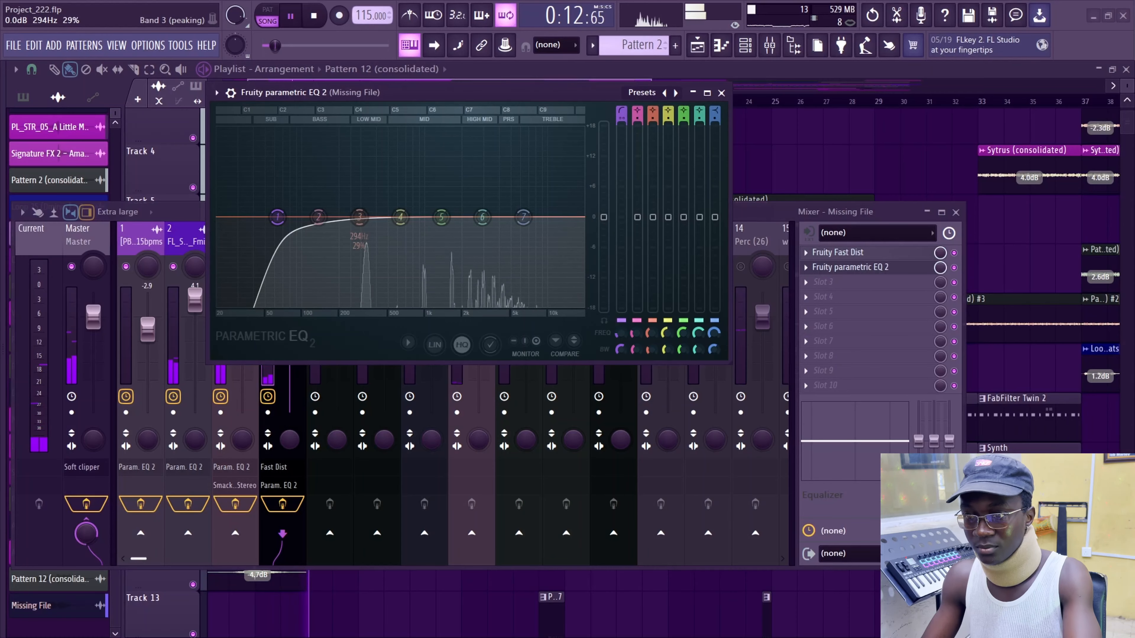
left_click_drag(359, 217, 326, 178)
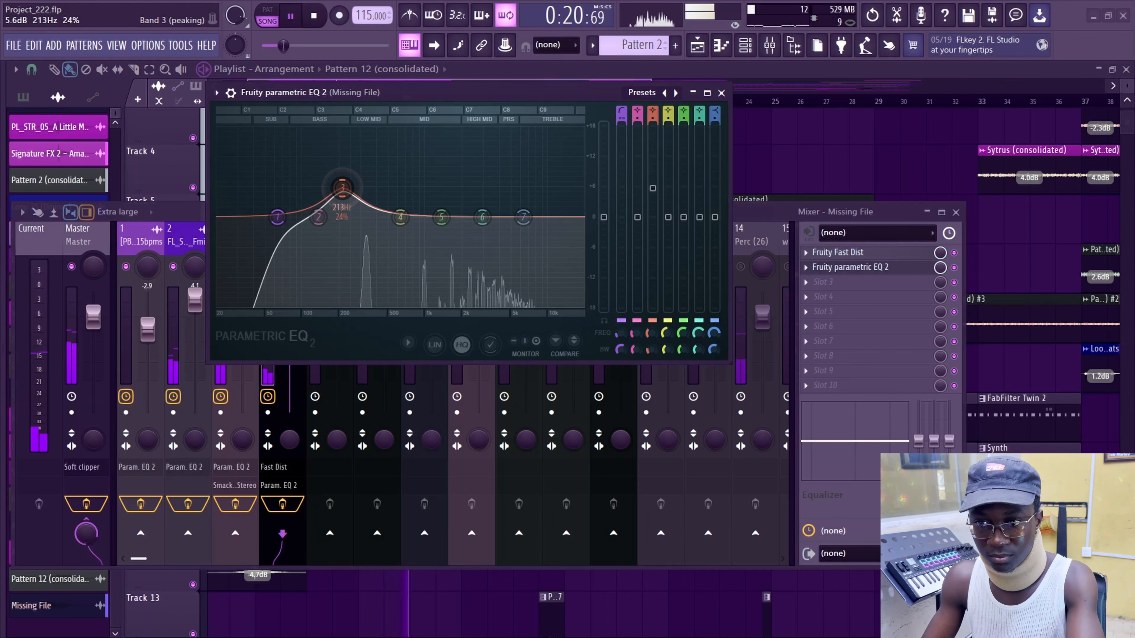
- In the Missing File track's EQ, reduce the Band 3 boost, raise the Band 1 cutoff and set Band 7 to low pass
left_click_drag(342, 188, 344, 197)
key("space")
left_click_drag(277, 218, 288, 217)
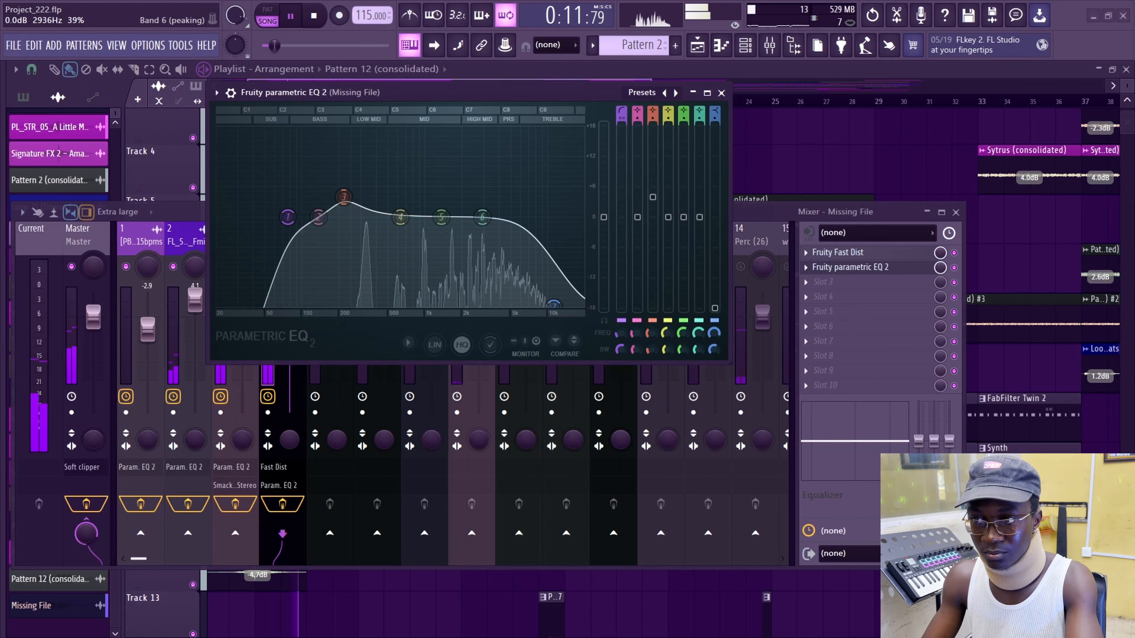
mouse_move(715, 110)
left_mouse_down()
mouse_move(715, 137)
mouse_move(715, 110)
left_mouse_up()
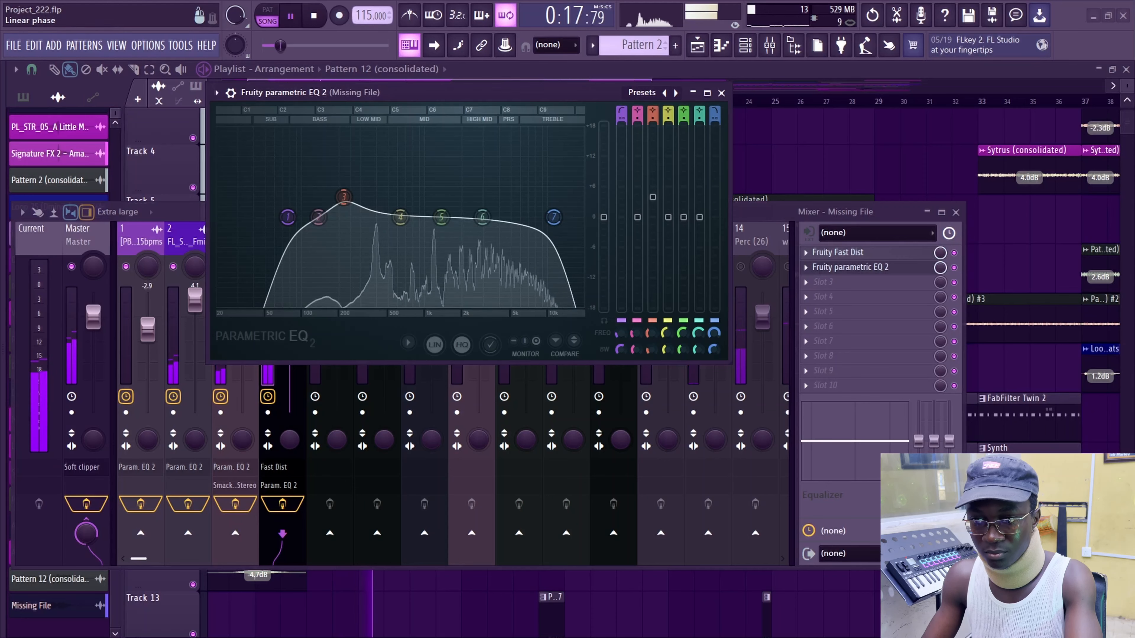
key("Escape")
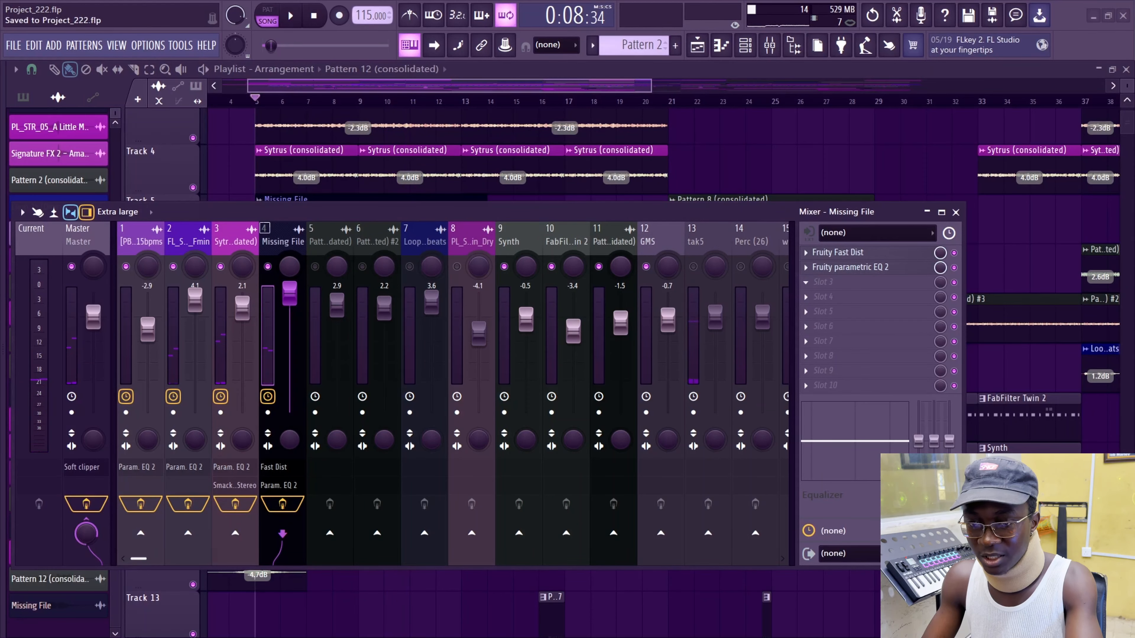
- Load Fresh Air in the Missing File track's third effect slot, setting High Air to 26 and Mid Air to 16 during playback
left_click(824, 282)
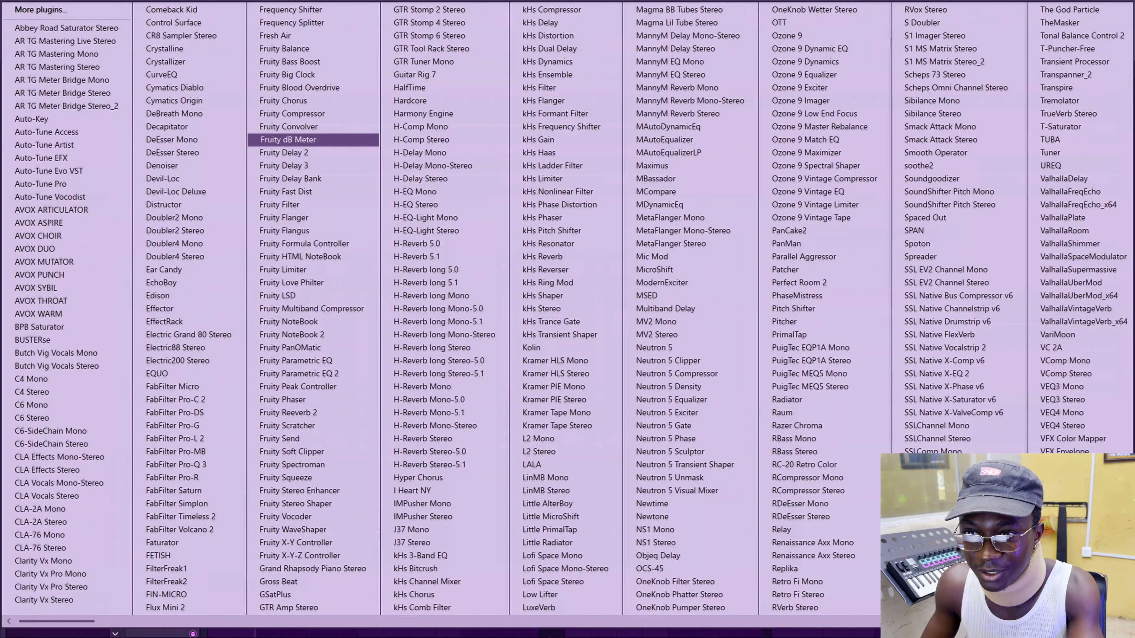
left_click(277, 35)
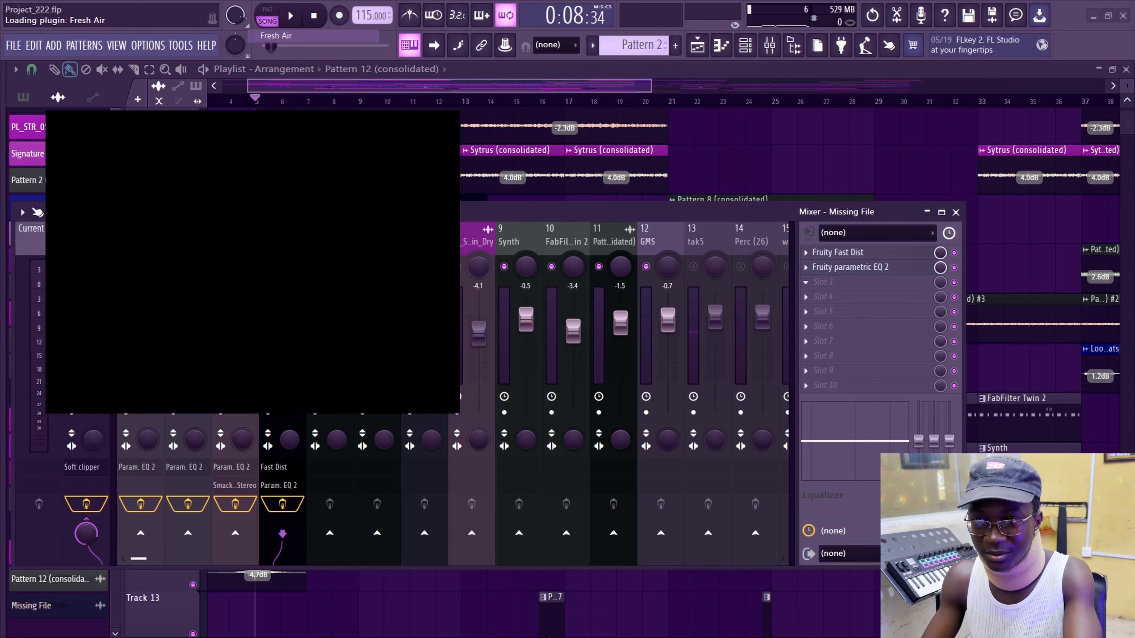
key("space")
left_click_drag(424, 393, 425, 362)
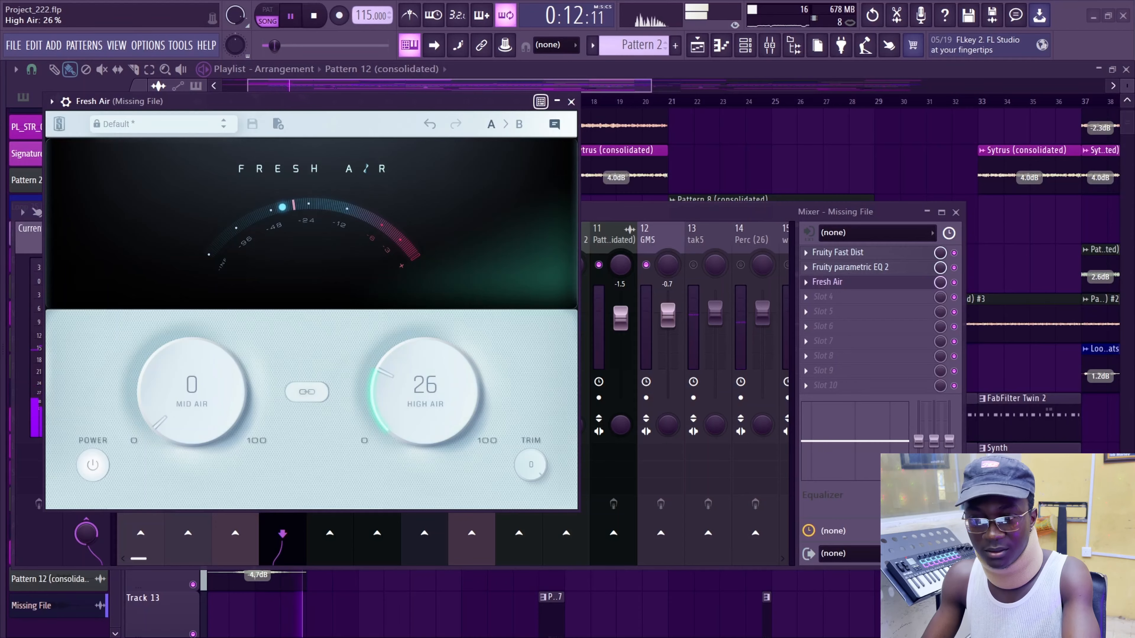
mouse_move(192, 393)
left_mouse_down()
mouse_move(192, 364)
mouse_move(192, 385)
left_mouse_up()
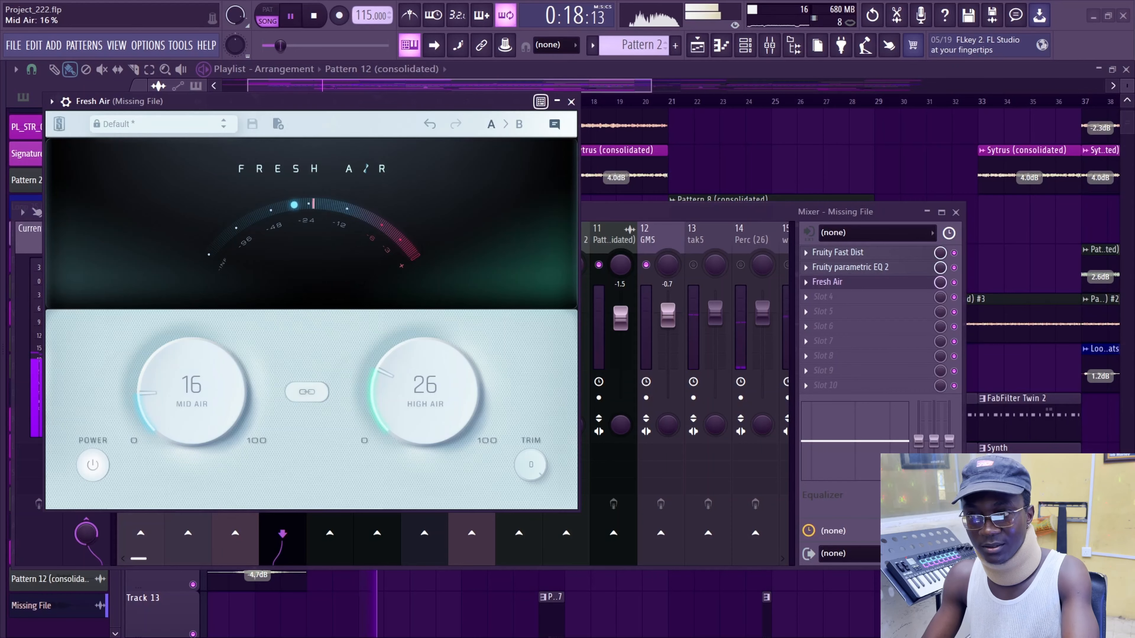
left_click(571, 102)
- Load Fruity Delay 2 in the Missing File track's fourth effect slot and restart playback
scroll(363, 171, "down", 1)
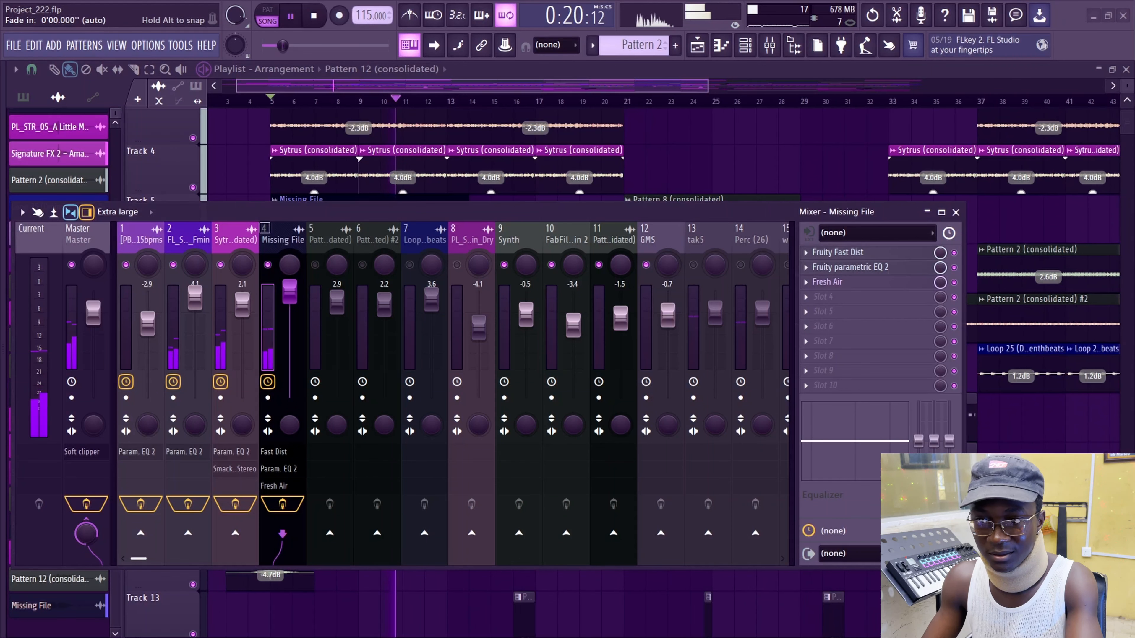
scroll(361, 171, "down", 3)
scroll(361, 170, "down", 3)
key("space")
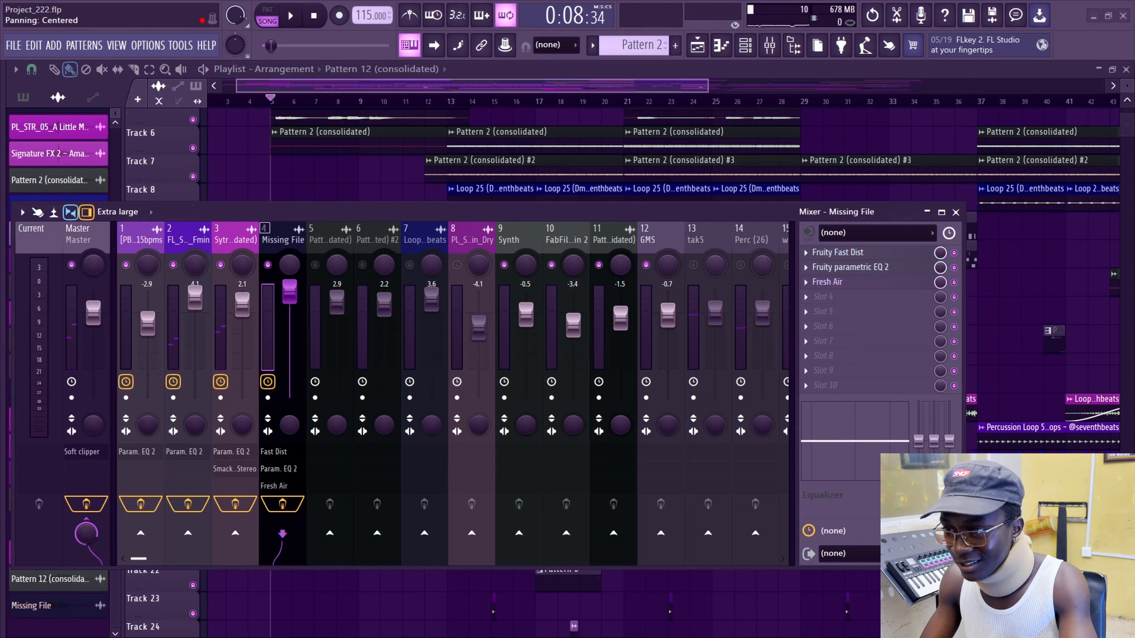
left_click(818, 296)
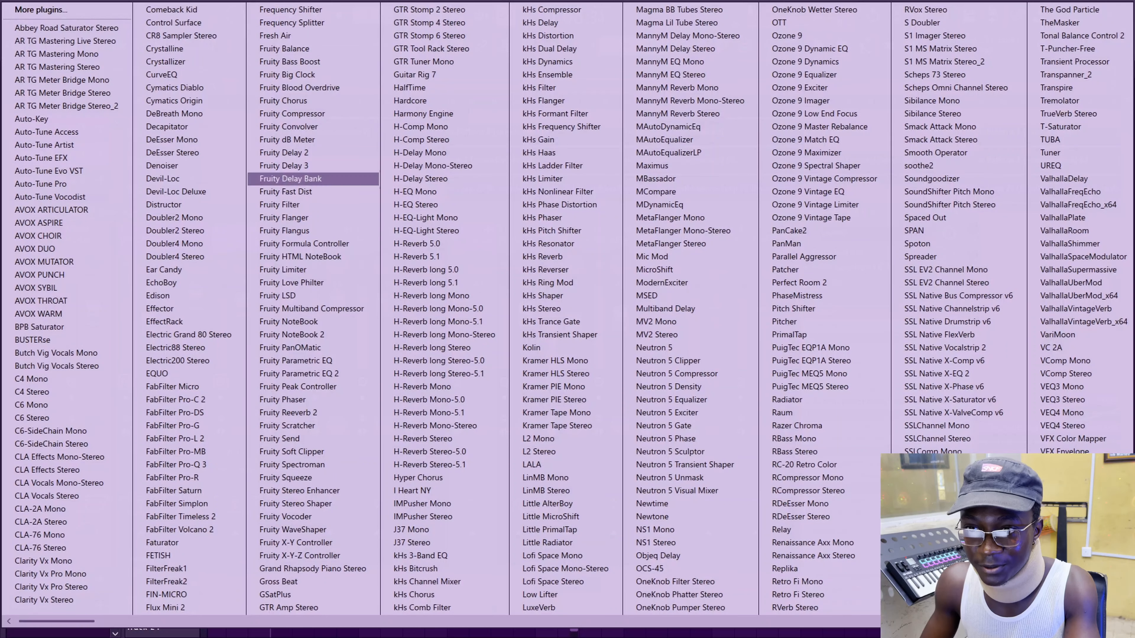
left_click(286, 152)
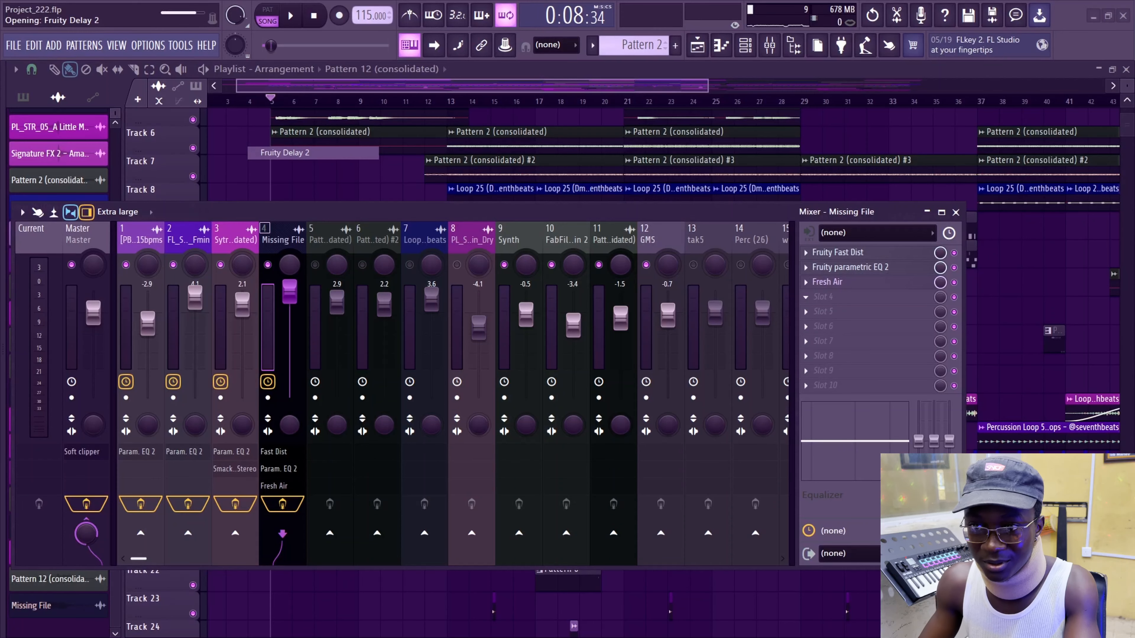
key("space")
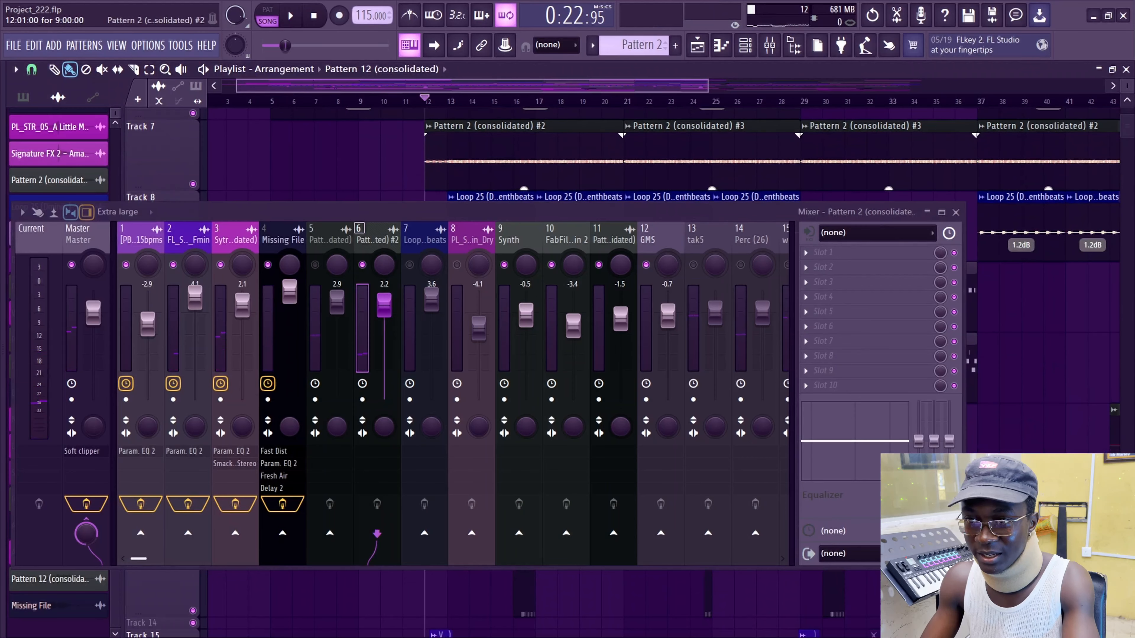
double_click(477, 162)
key("space")
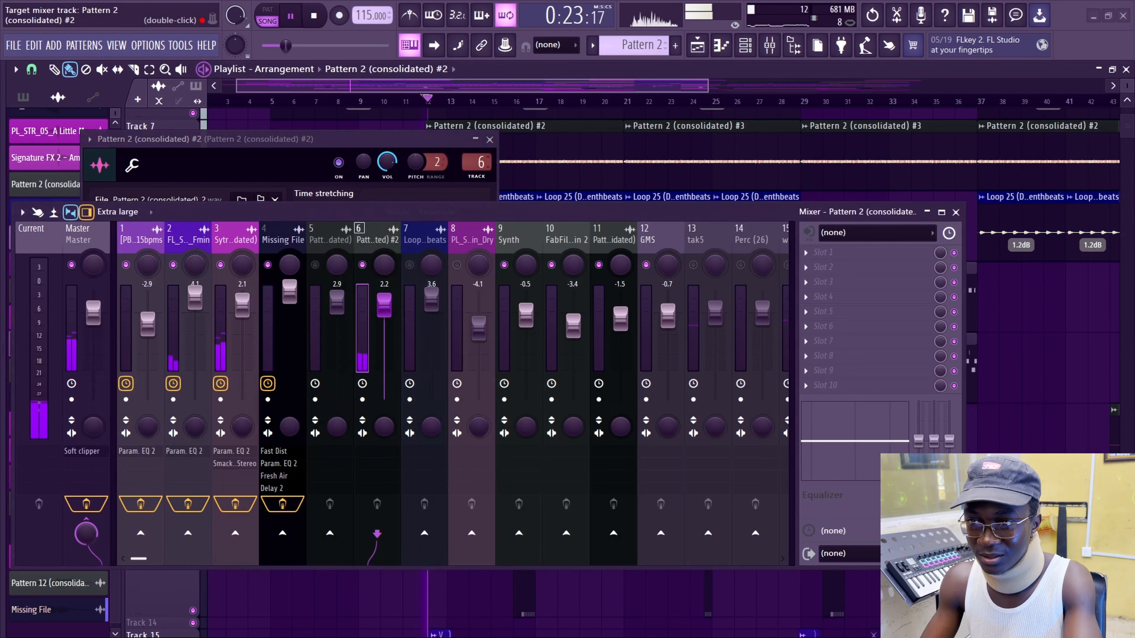
left_click(489, 140)
left_click(808, 233)
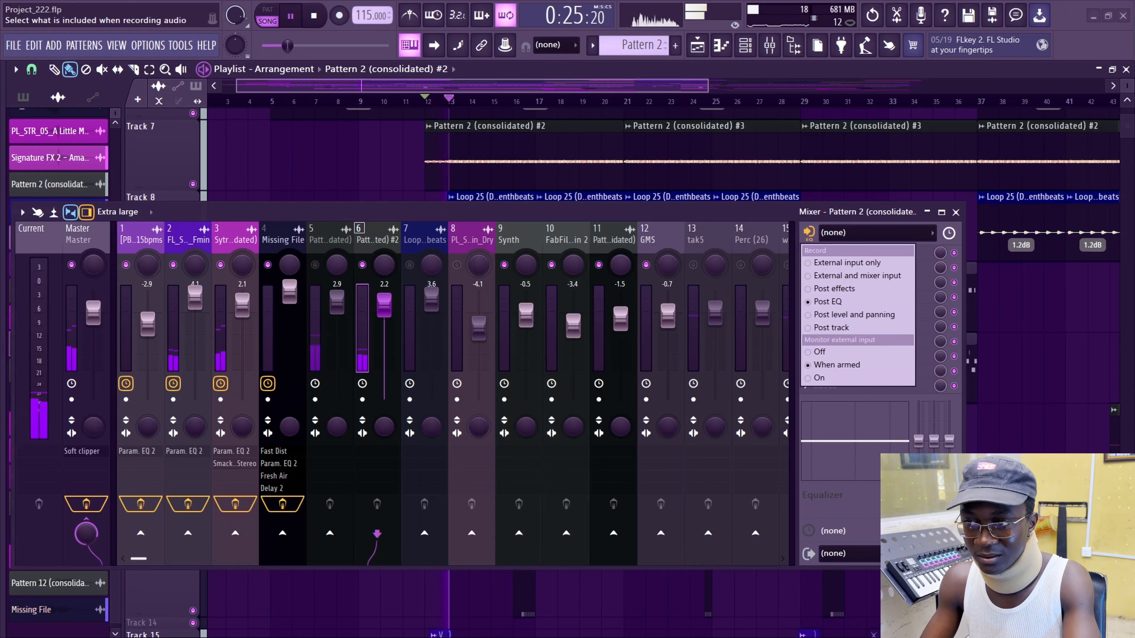
left_click(757, 251)
key("space")
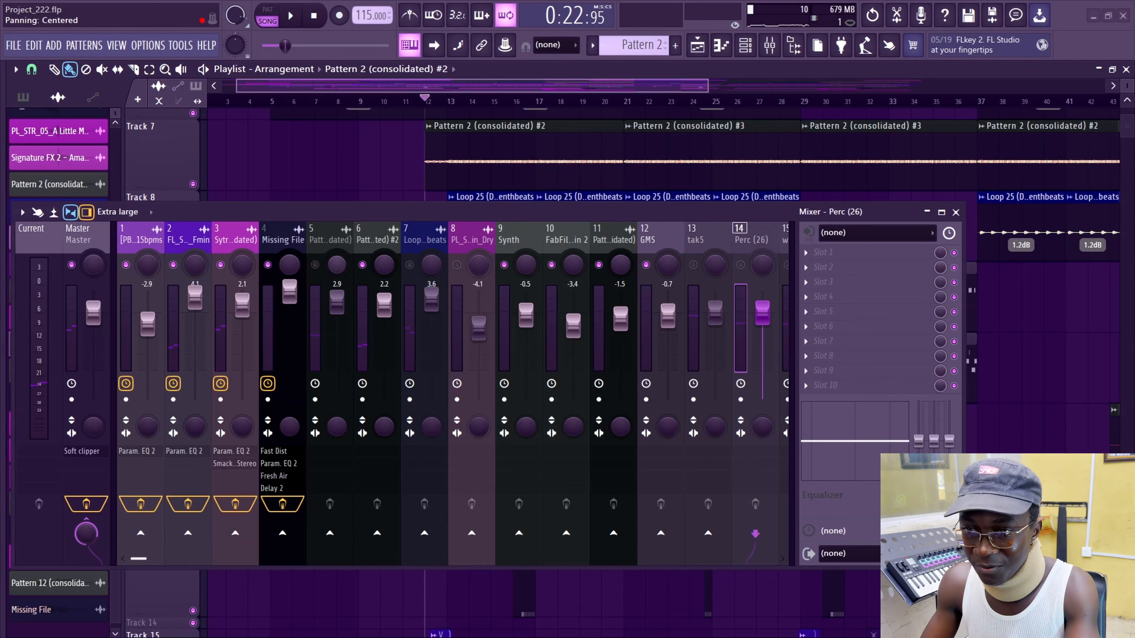
- Load Fruity Parametric EQ 2 in the first effect slot of the Pattern 2 (consolidated) #2 mixer track and start playback
left_click(382, 260)
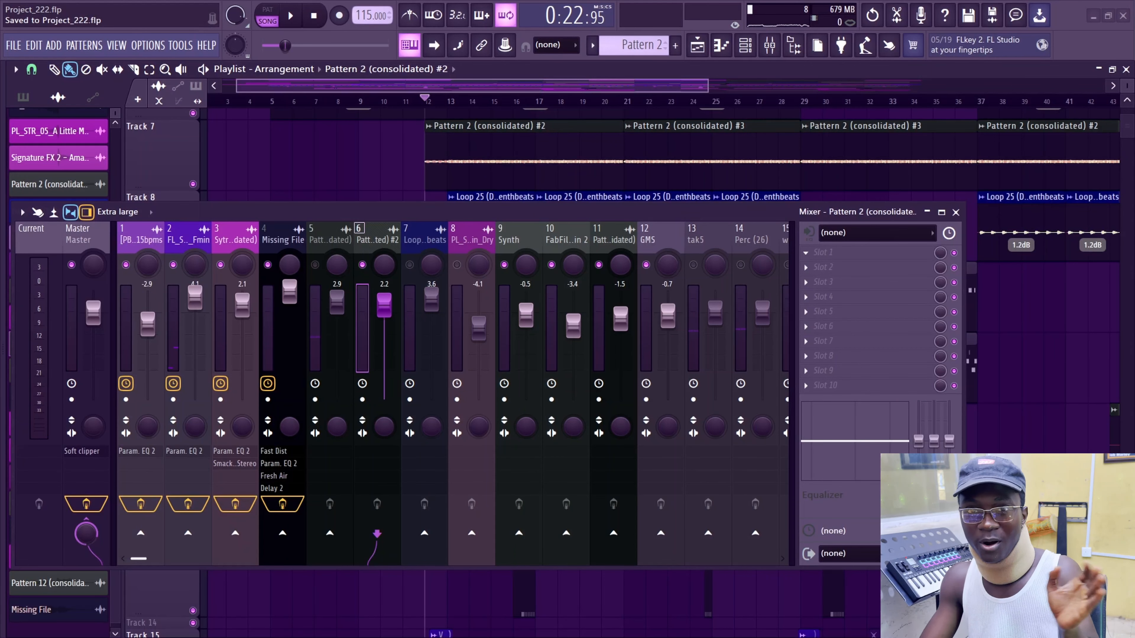
left_click(806, 253)
left_click(315, 376)
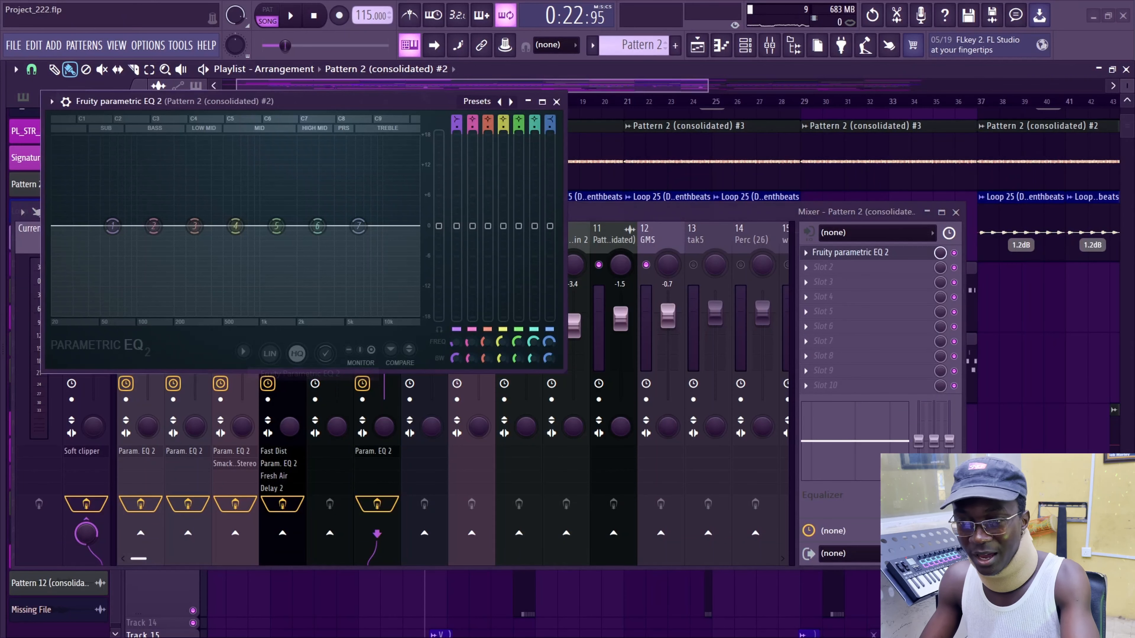
key("space")
- Shape the Pattern 2 (consolidated) #2 EQ with a slight Band 3 boost, a Band 4 cut at about 467 Hz and a Band 7 low pass
left_click_drag(313, 101, 354, 103)
left_click_drag(400, 228, 386, 318)
left_click_drag(591, 123, 592, 174)
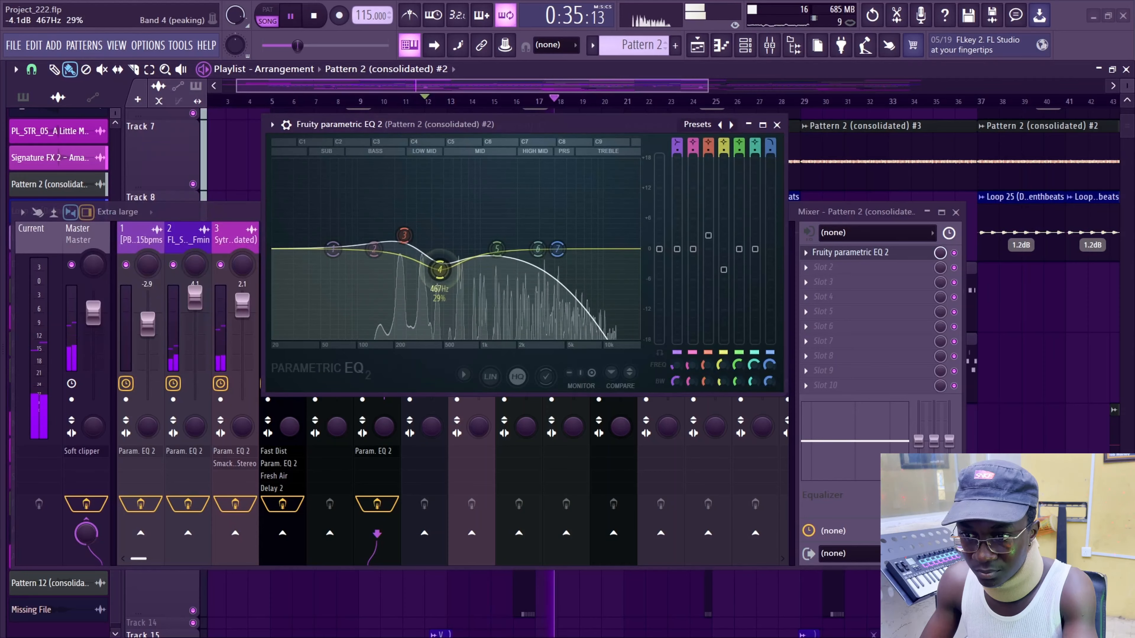
left_click_drag(440, 269, 441, 278)
- Raise GSatPlus's odd harmonics to 94% on the Pattern 2 (consolidated) track and adjust its even harmonics during playback
scroll(434, 271, "down", 3)
scroll(433, 275, "down", 8)
key("space")
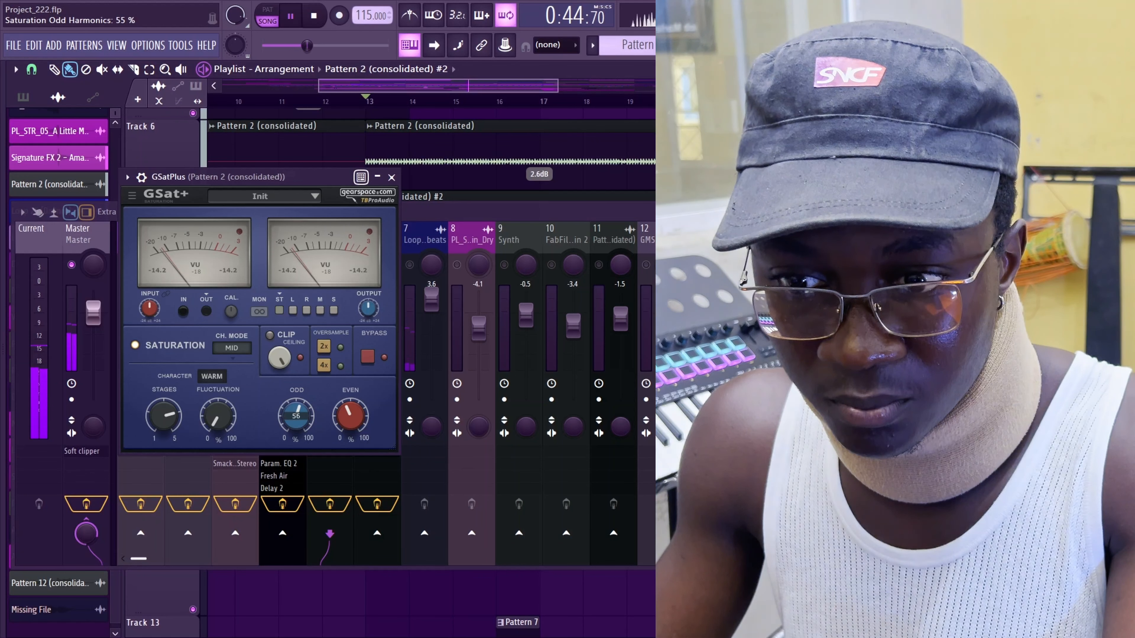
left_click(141, 177)
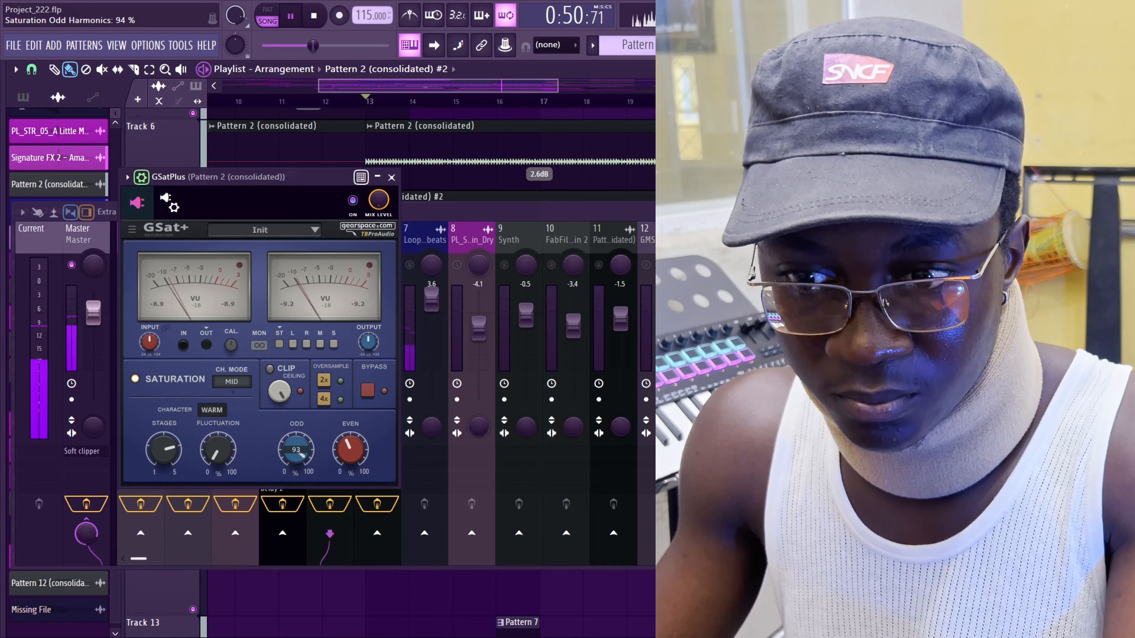
left_click_drag(350, 449, 350, 452)
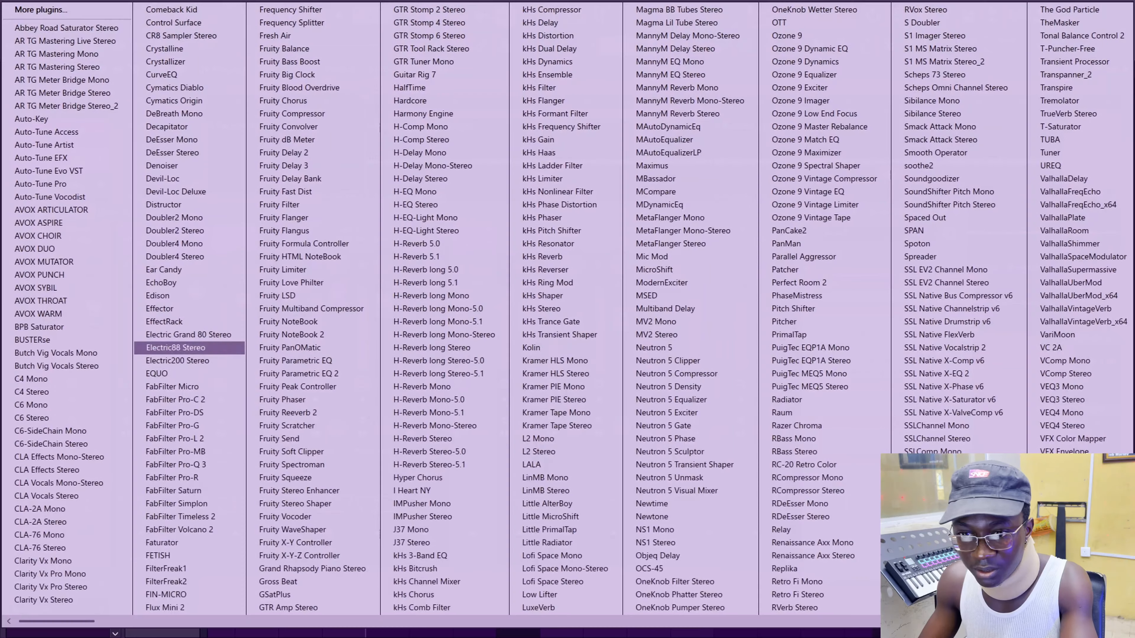
- Load Fruity Parametric EQ 2 in the Pattern 2 (consolidated) track's second effect slot
left_click(290, 361)
key("ctrl+z")
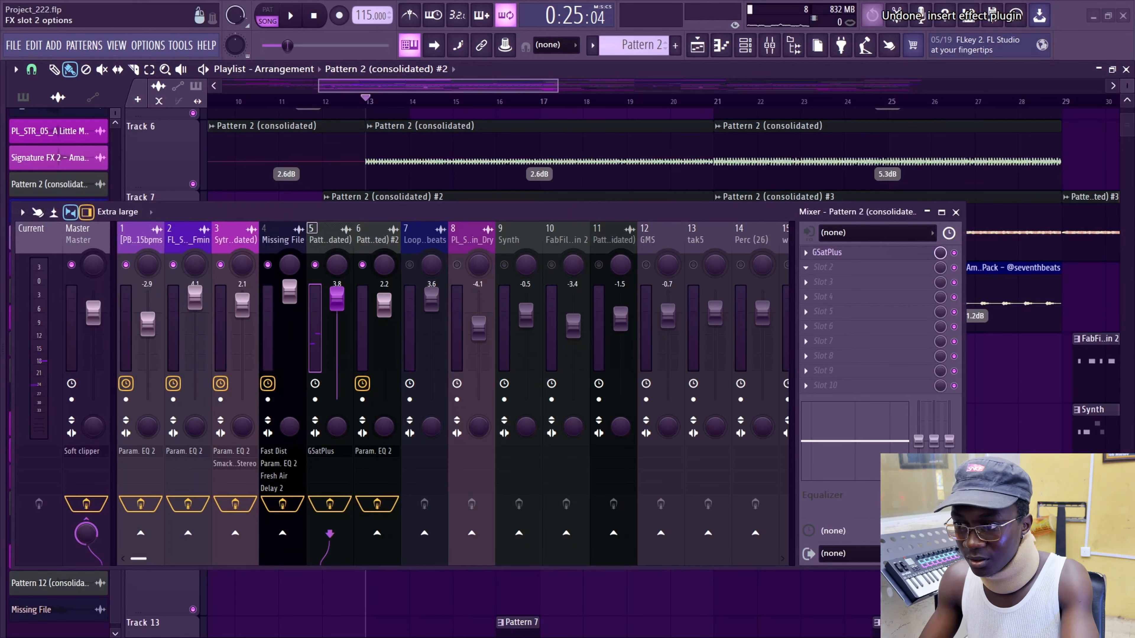
left_click(821, 268)
left_click(298, 374)
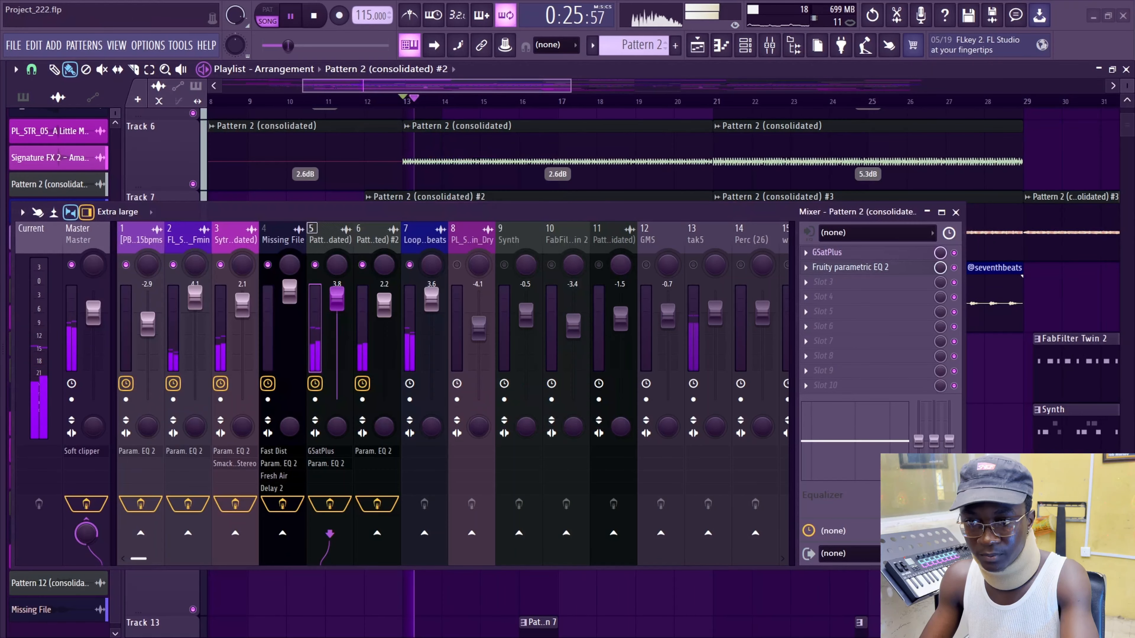
- Select the Loop 25 (Dminor) mixer track and load Fruity Parametric EQ 2 in its first effect slot
left_click(424, 240)
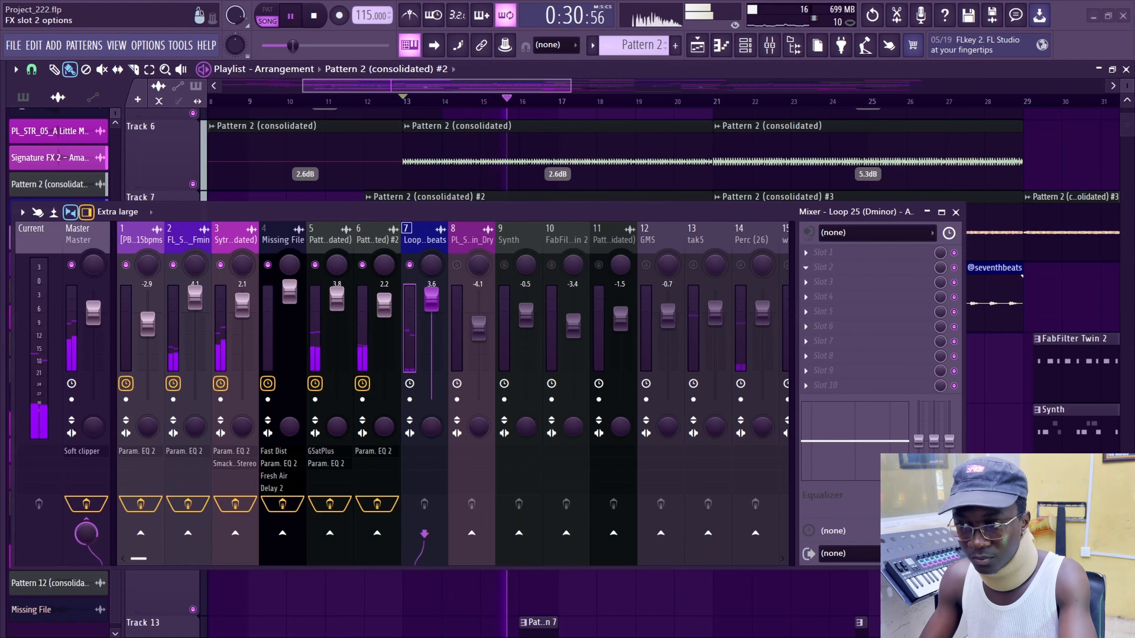
left_click(822, 252)
left_click(313, 374)
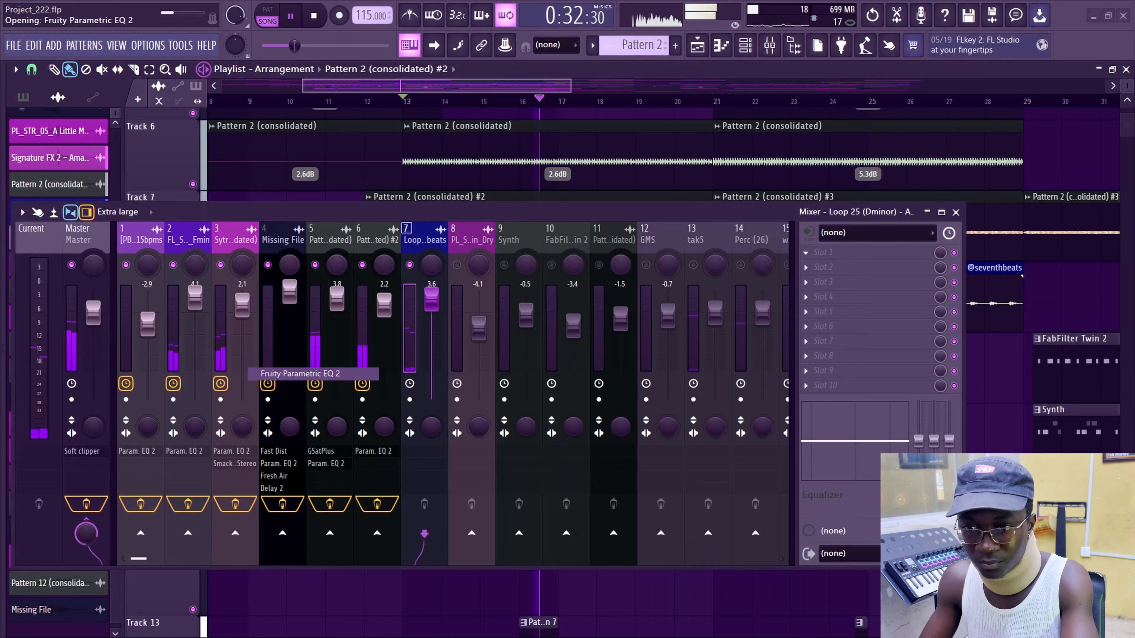
- Set Band 1 of the Loop 25 track's EQ to high pass, raise its cutoff and add a Band 5 boost
left_click_drag(532, 195, 533, 211)
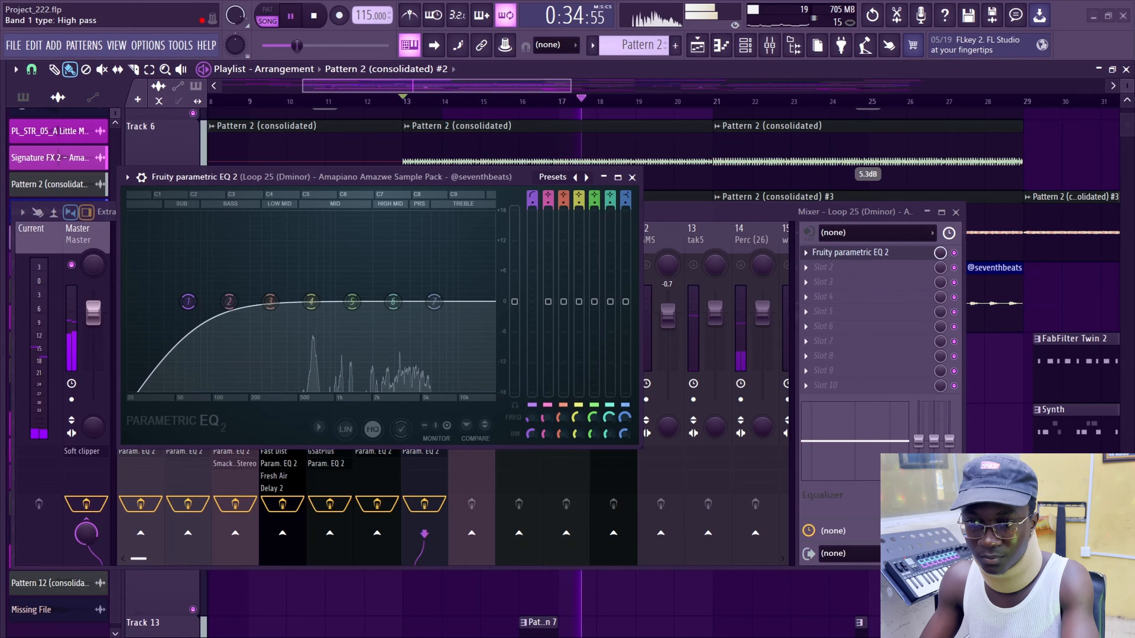
left_click_drag(188, 302, 228, 301)
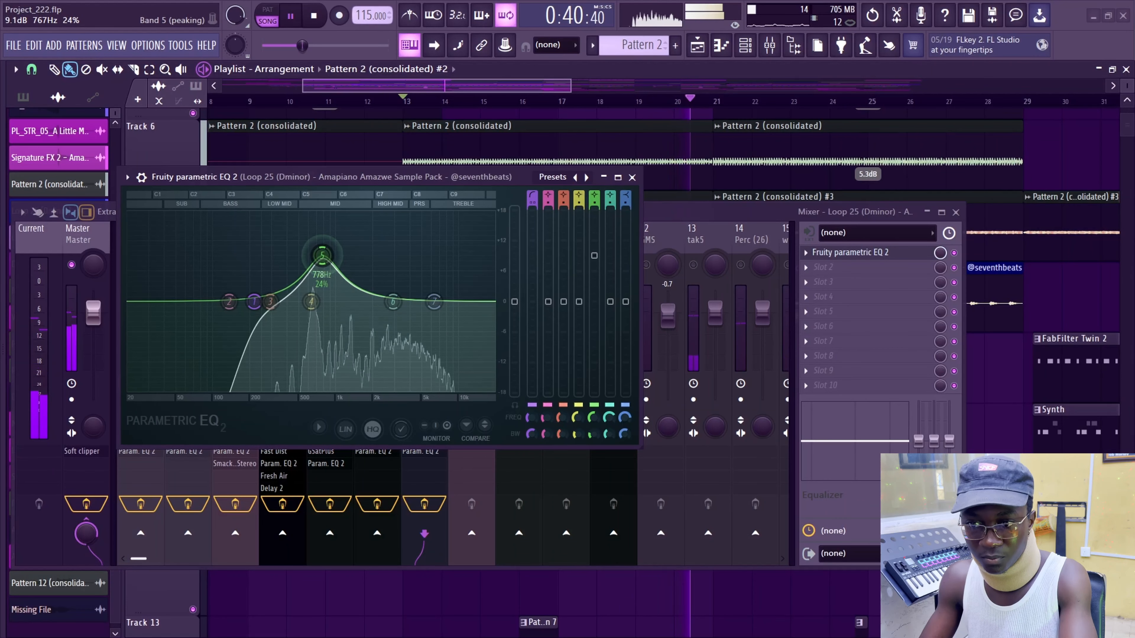
left_click_drag(354, 267, 352, 291)
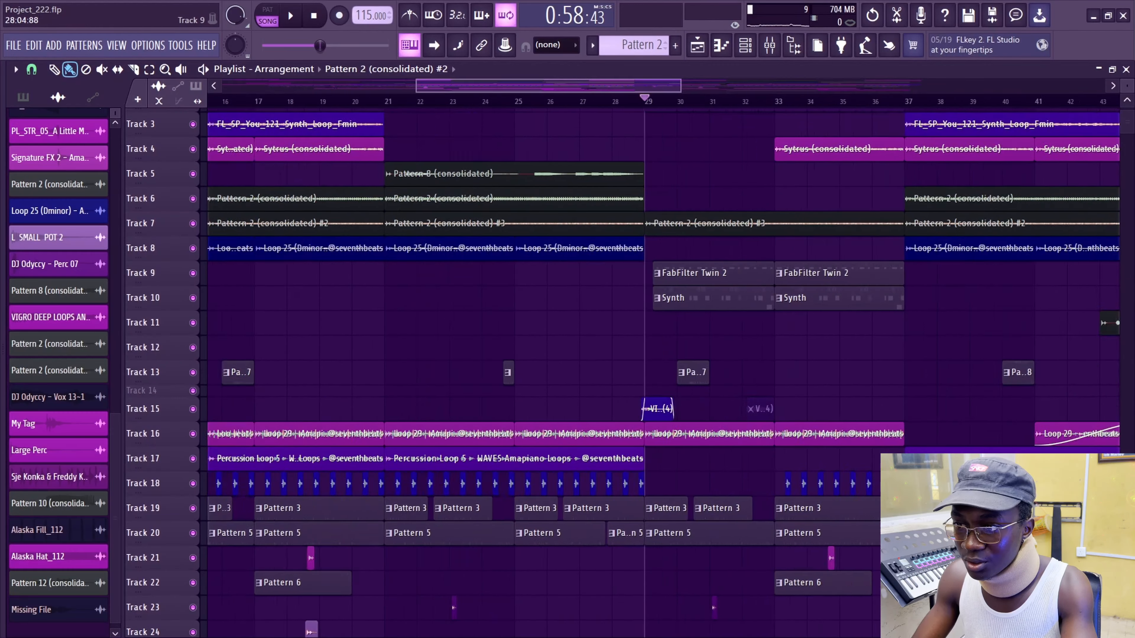
- Play the section starting around bar 29 and load Fruity Parametric EQ 2 in the Synth mixer track's first effect slot
scroll(661, 250, "down", 5)
key("space")
key("F9")
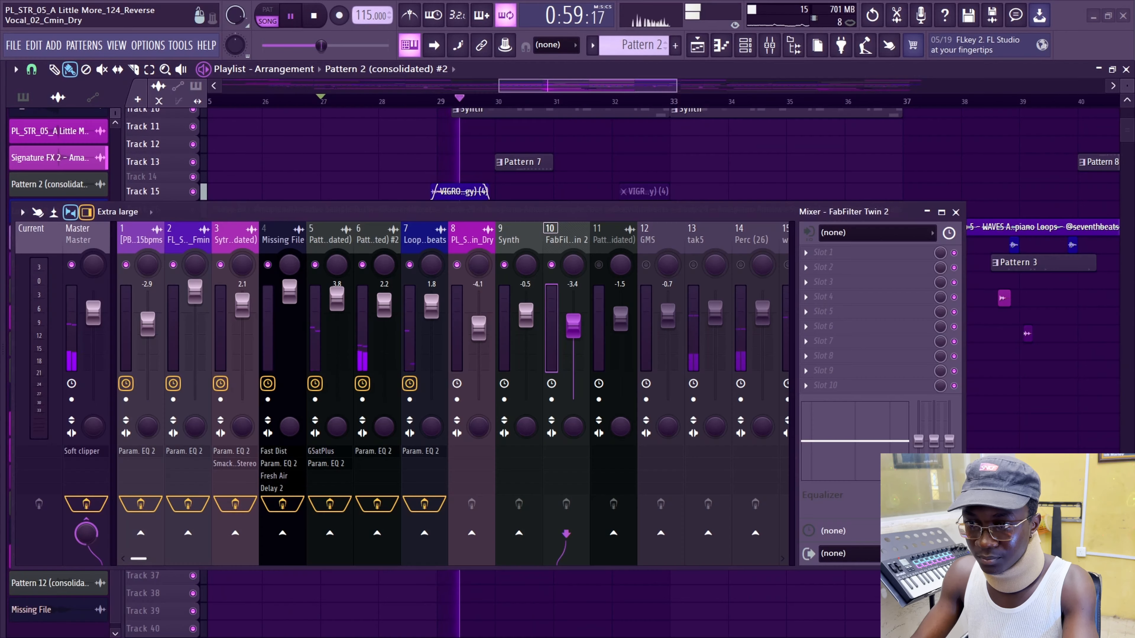
left_click(516, 237)
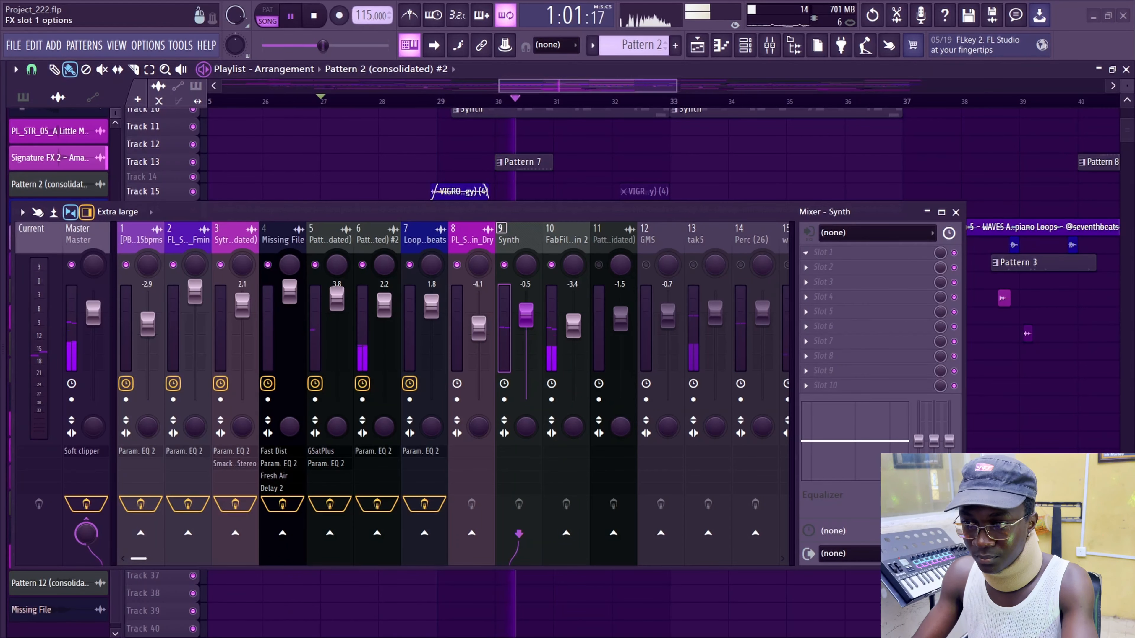
left_click(825, 252)
left_click(312, 374)
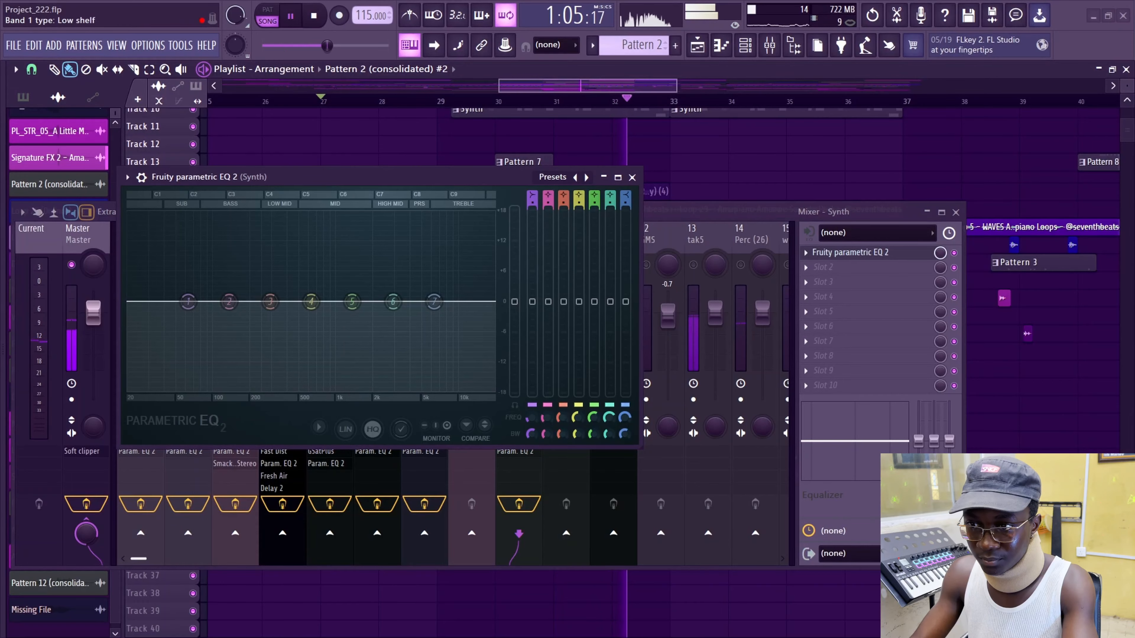
- Set Band 1 of the Synth track's EQ to high pass and raise its cutoff during playback
scroll(532, 194, "down", 2)
scroll(531, 203, "up", 1)
key("space")
left_click_drag(188, 302, 230, 302)
key("space")
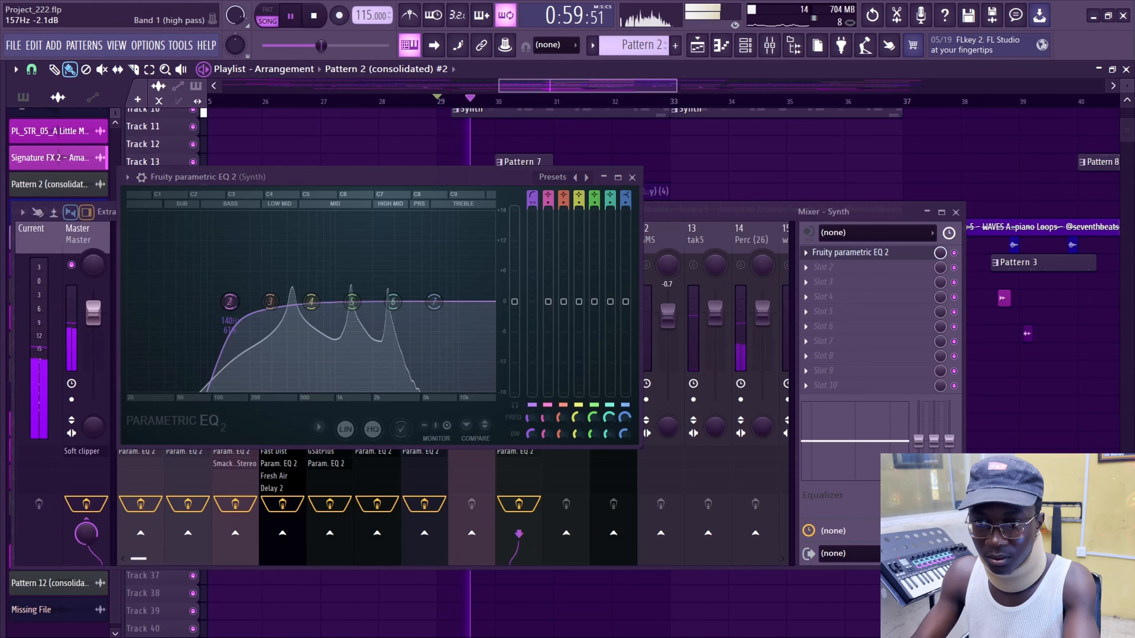
left_click_drag(230, 302, 247, 301)
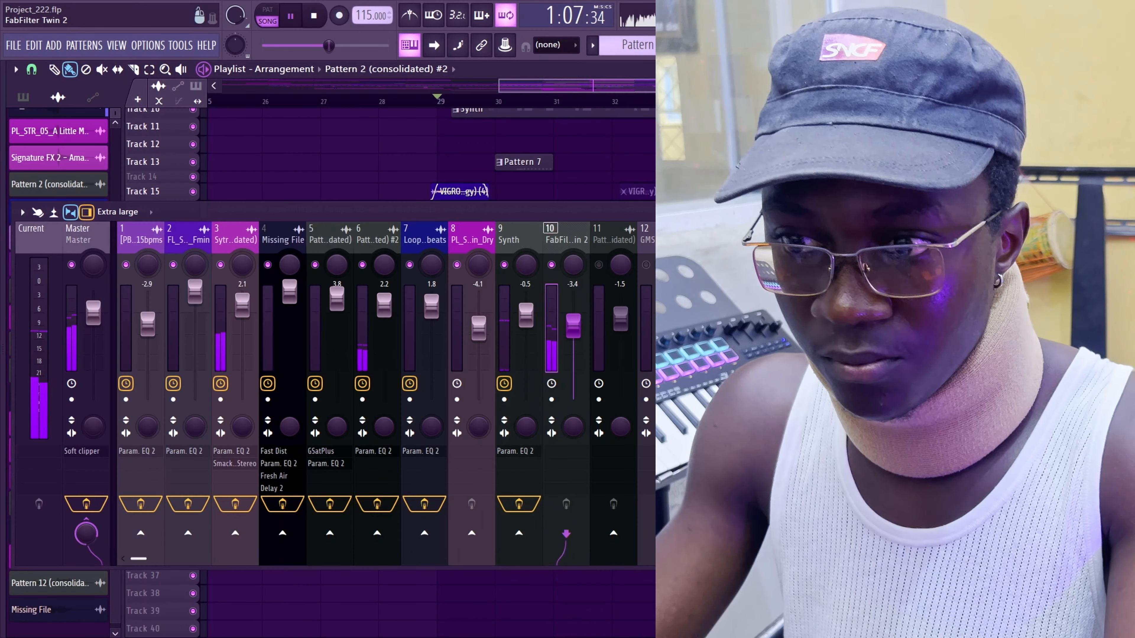
- Load Fruity Parametric EQ 2 in the first effect slot of the FabFilter Twin 2 mixer track
left_click(564, 451)
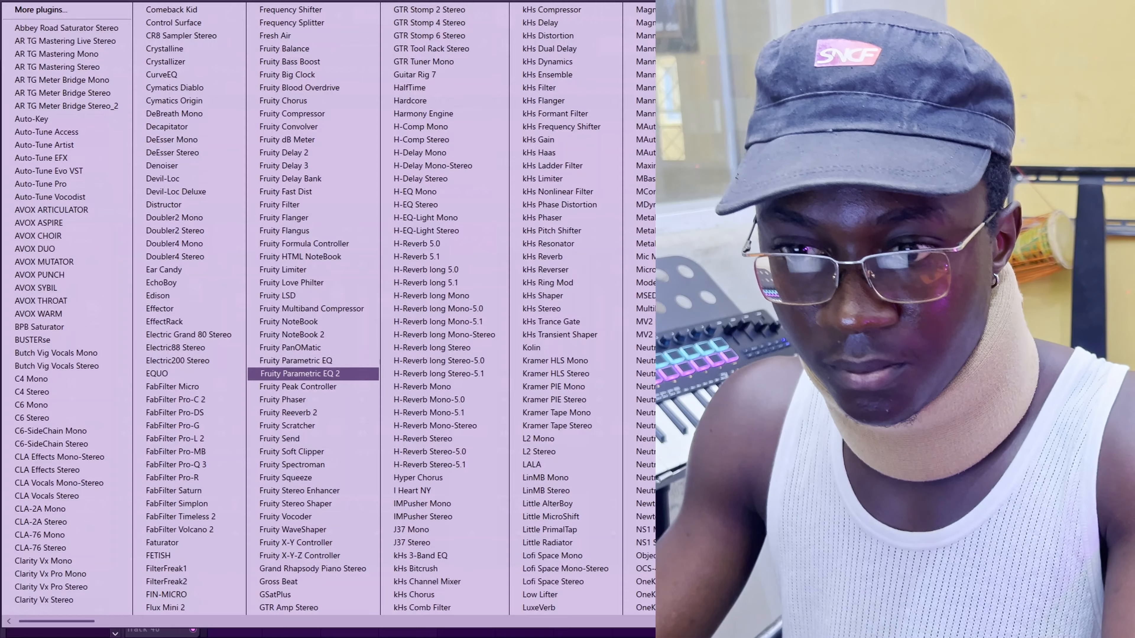
left_click(312, 374)
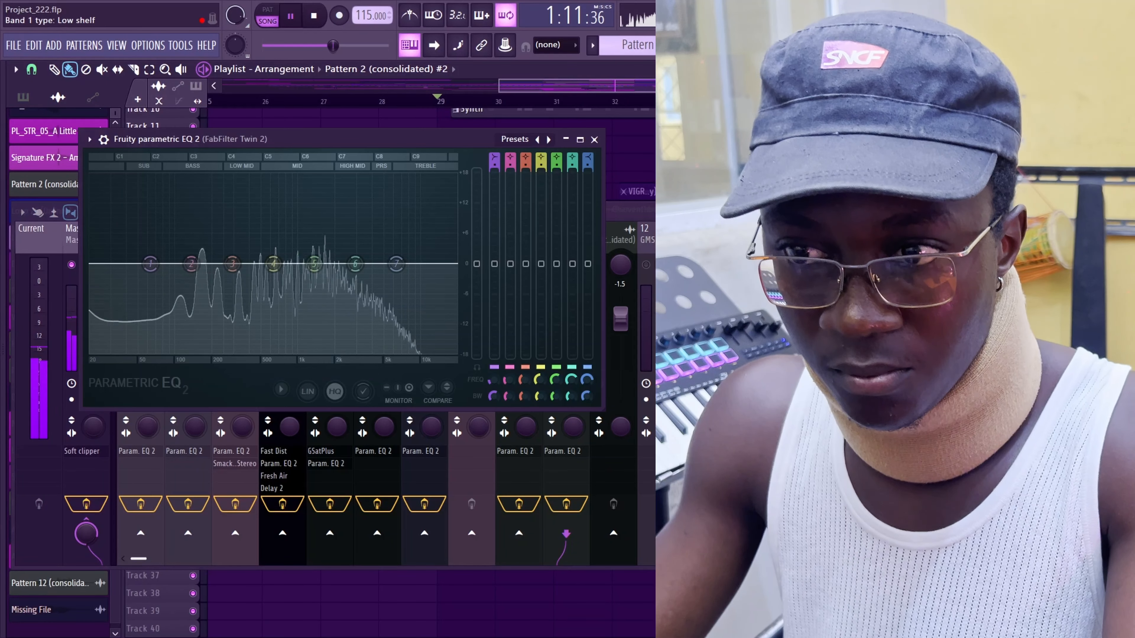
- Change Band 1's filter type in the FabFilter Twin 2 track's EQ and pan the Synth mixer track to the left
scroll(495, 158, "down", 2)
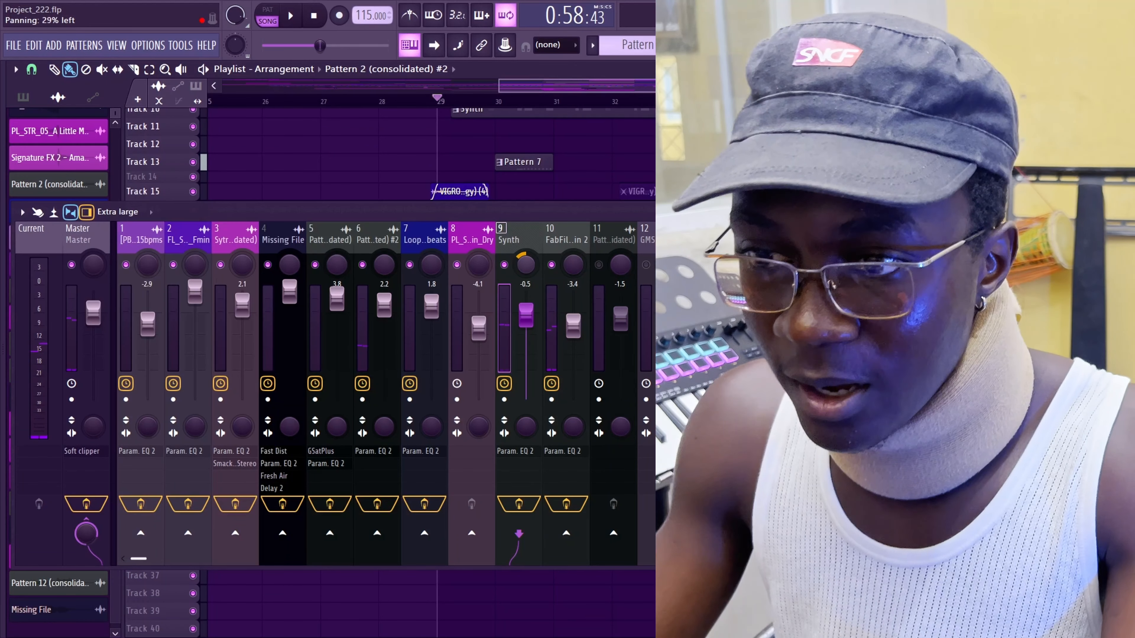
mouse_move(526, 265)
left_mouse_down()
mouse_move(526, 277)
mouse_move(574, 231)
mouse_move(526, 269)
left_mouse_up()
key("space")
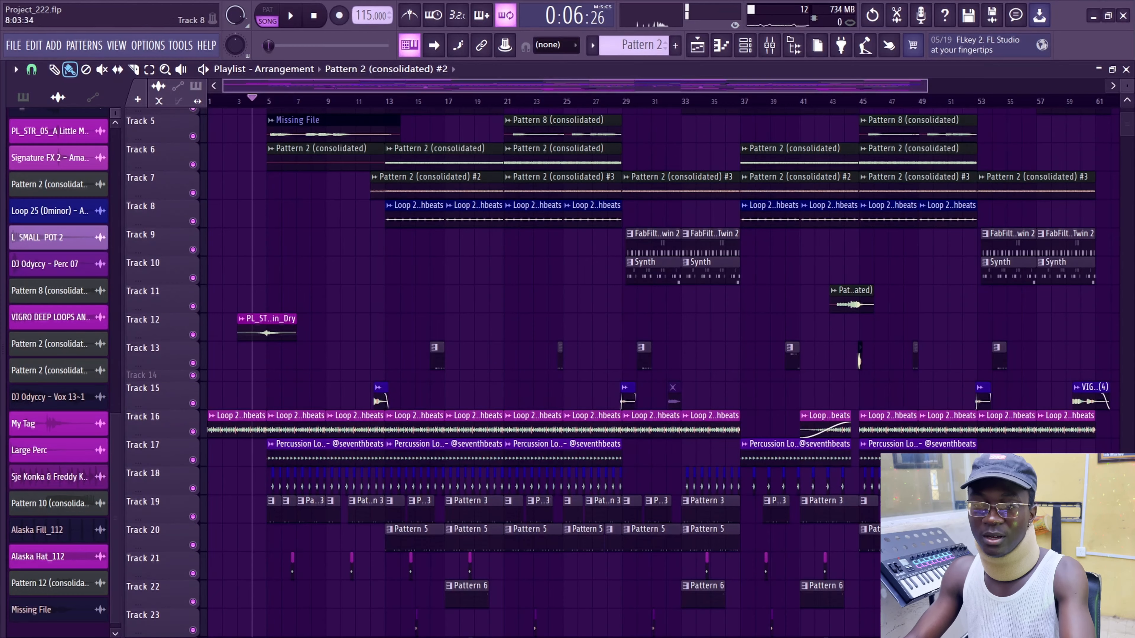
- Find the Loop 29 clip's mixer track and load Fruity Parametric EQ 2 in its first effect slot
scroll(315, 214, "down", 2)
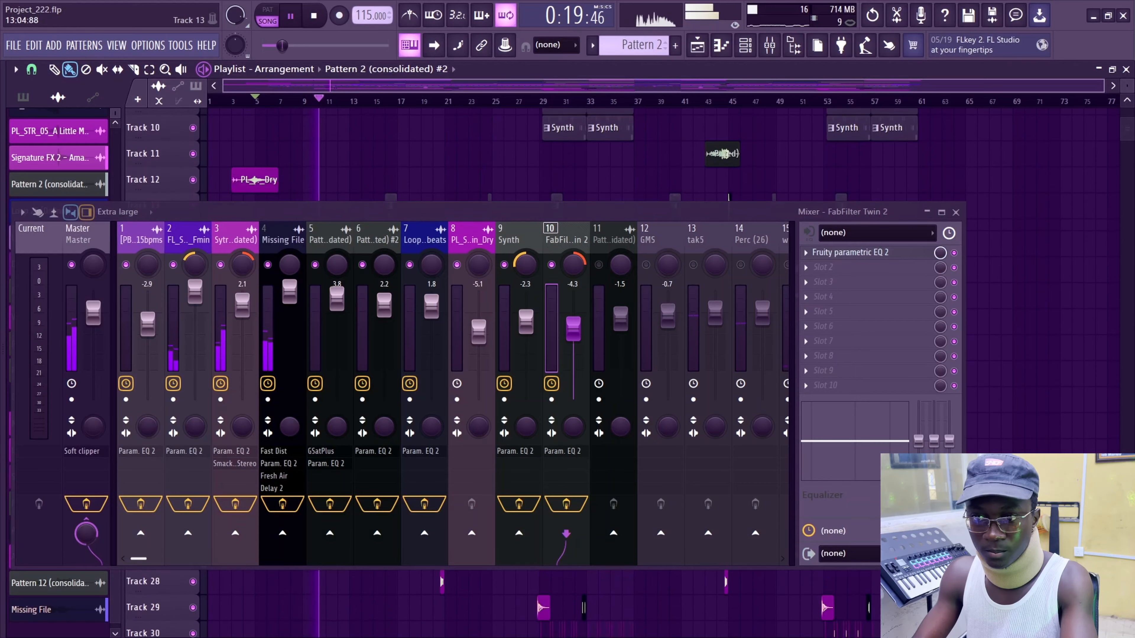
scroll(357, 197, "up", 2)
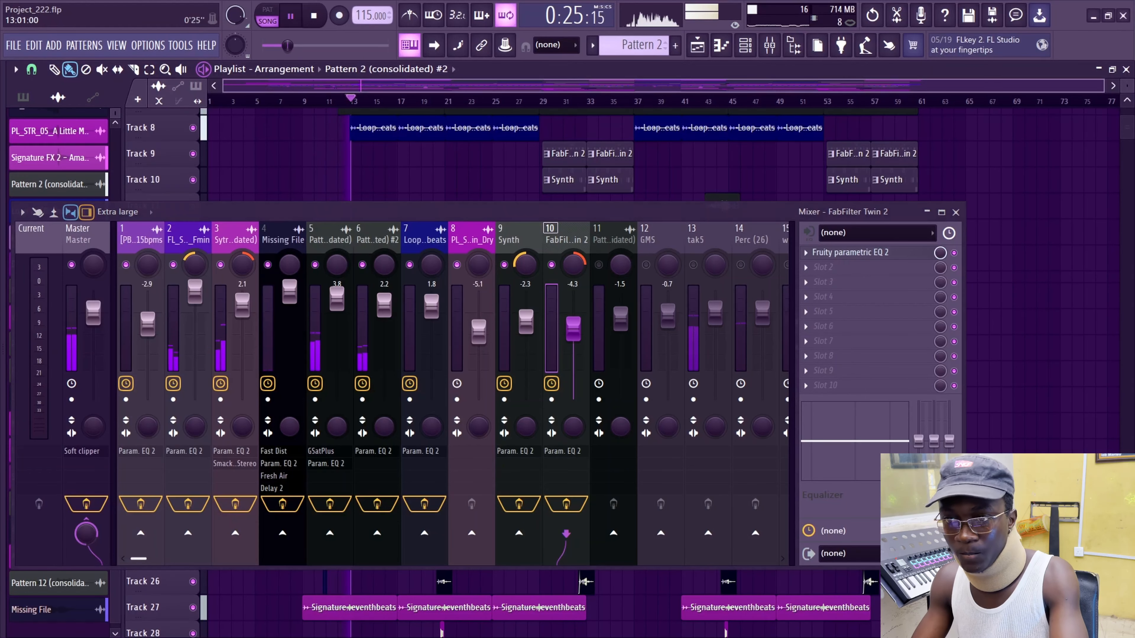
scroll(563, 154, "down", 2)
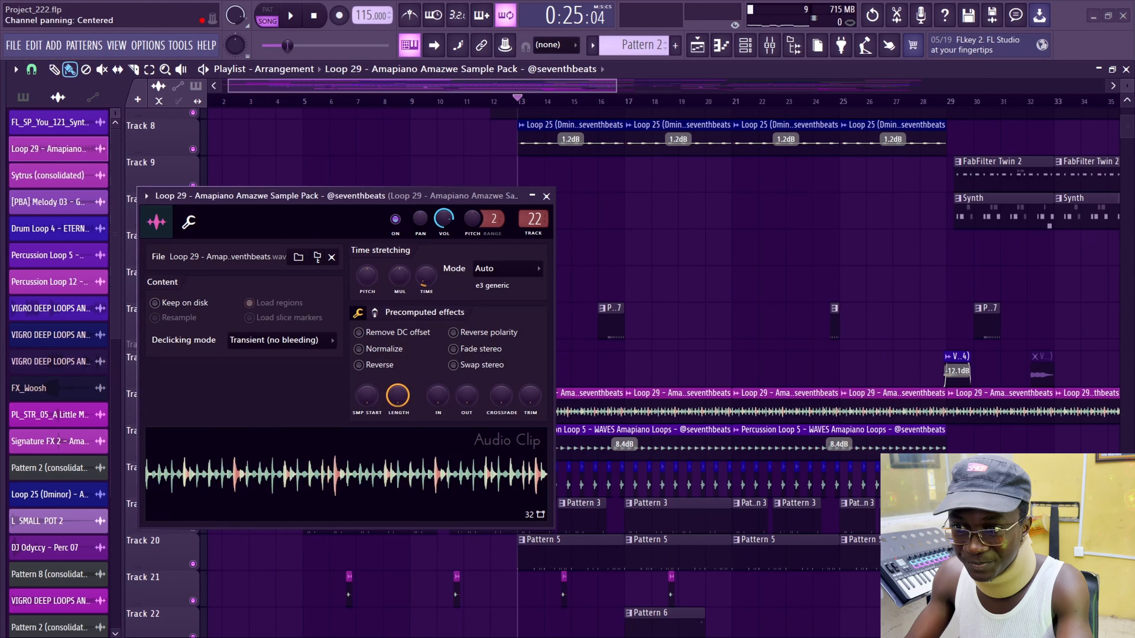
key("F9")
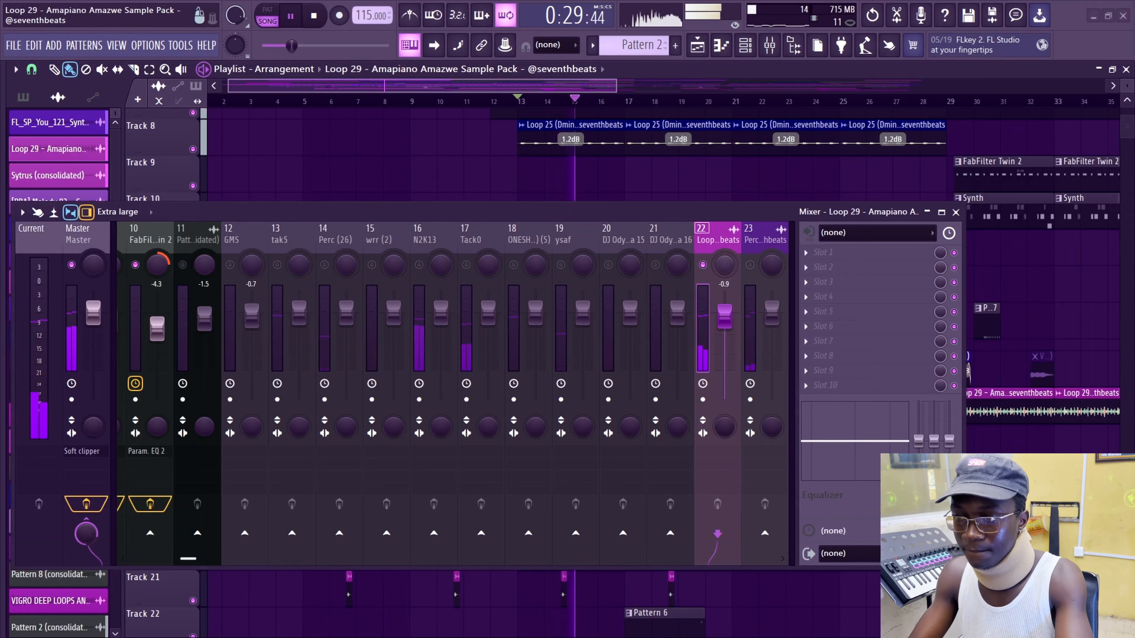
key("space")
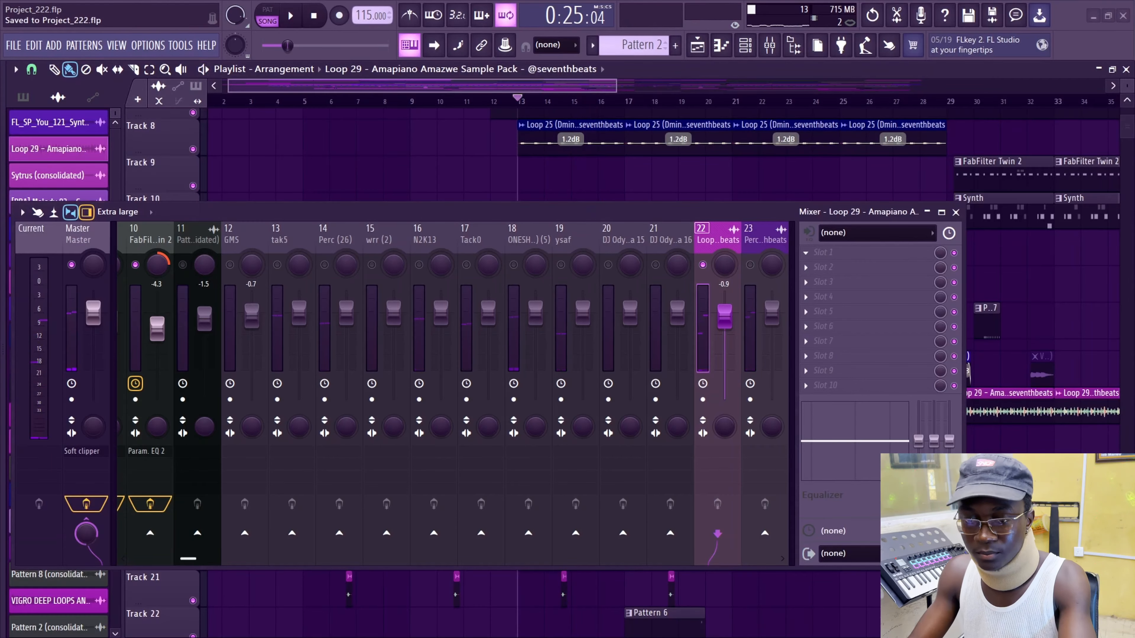
left_click(827, 253)
left_click(313, 374)
key("space")
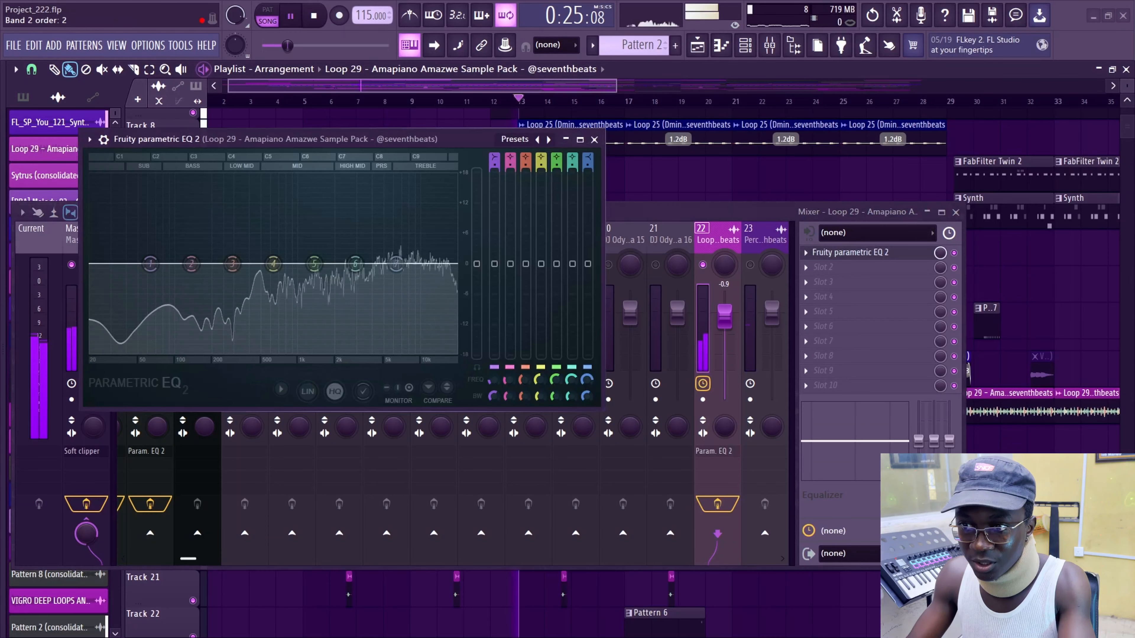
- Set Band 1 of the Loop 29 track's EQ to high pass and slightly lower its cutoff
scroll(495, 157, "down", 2)
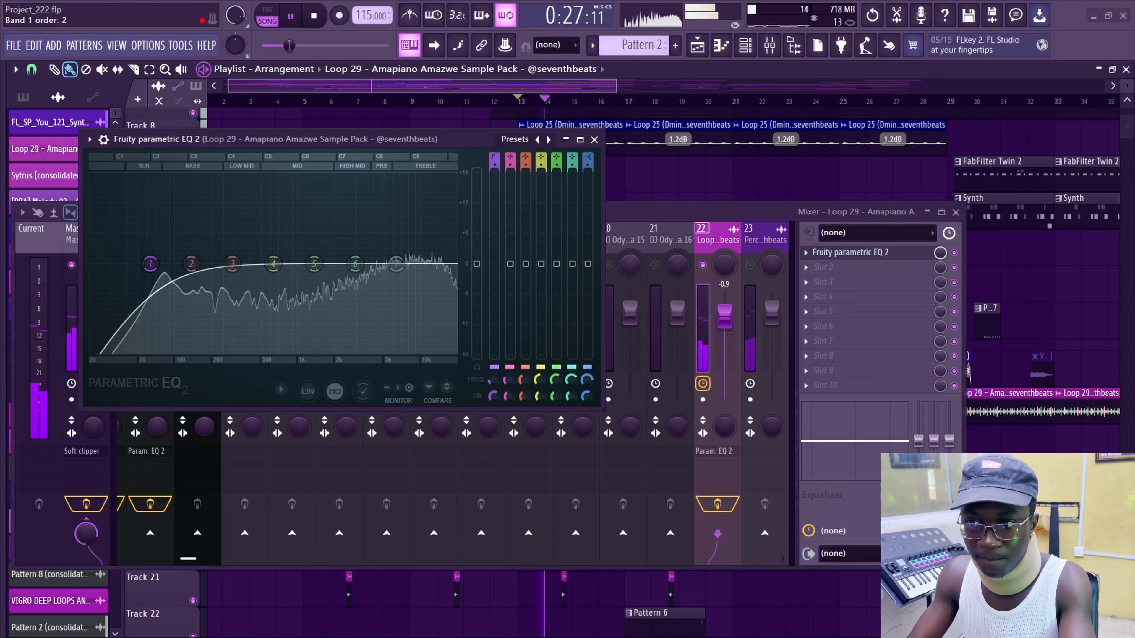
scroll(495, 164, "up", 1)
left_click_drag(150, 264, 147, 264)
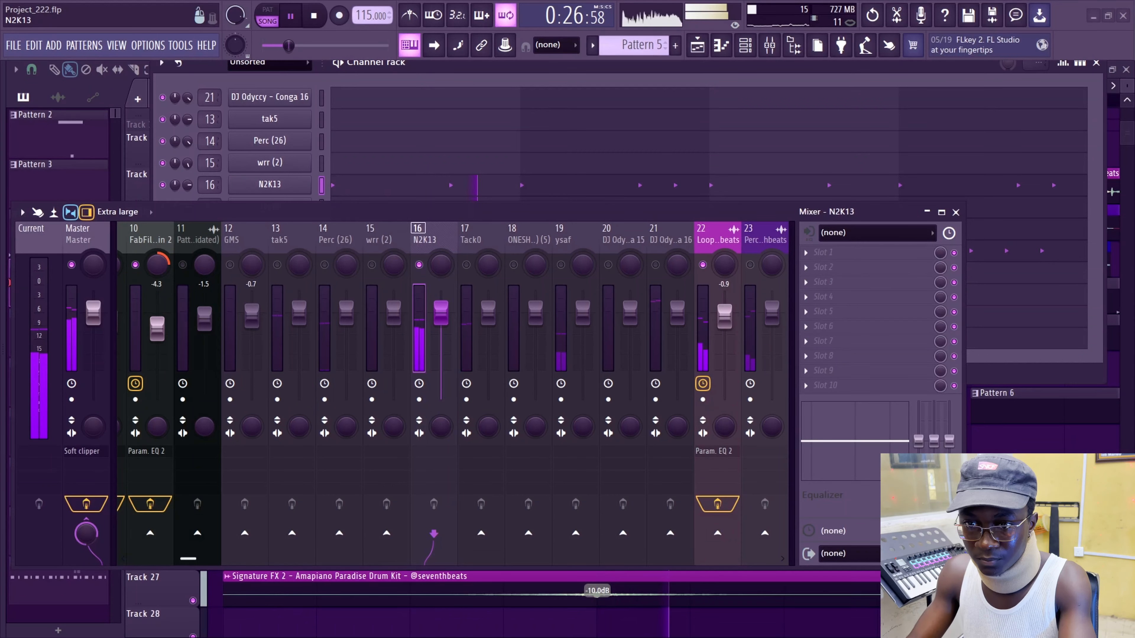
- Reorder the mixer so the Loop 29 track sits at position 13 and N2K13 at 14
scroll(447, 474, "up", 3)
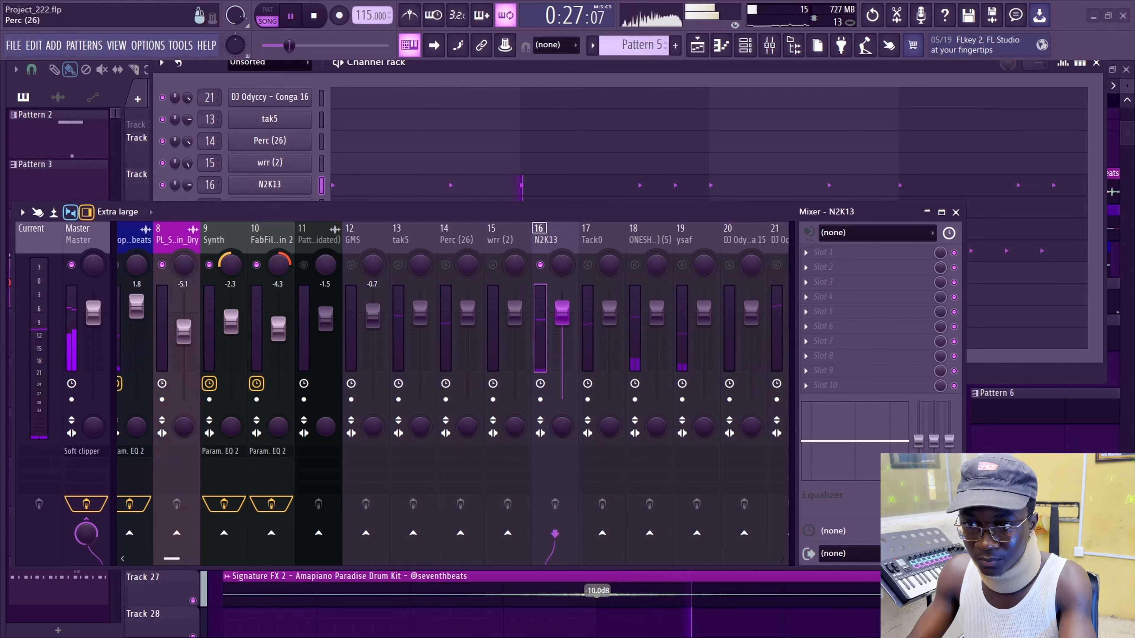
scroll(446, 474, "down", 3)
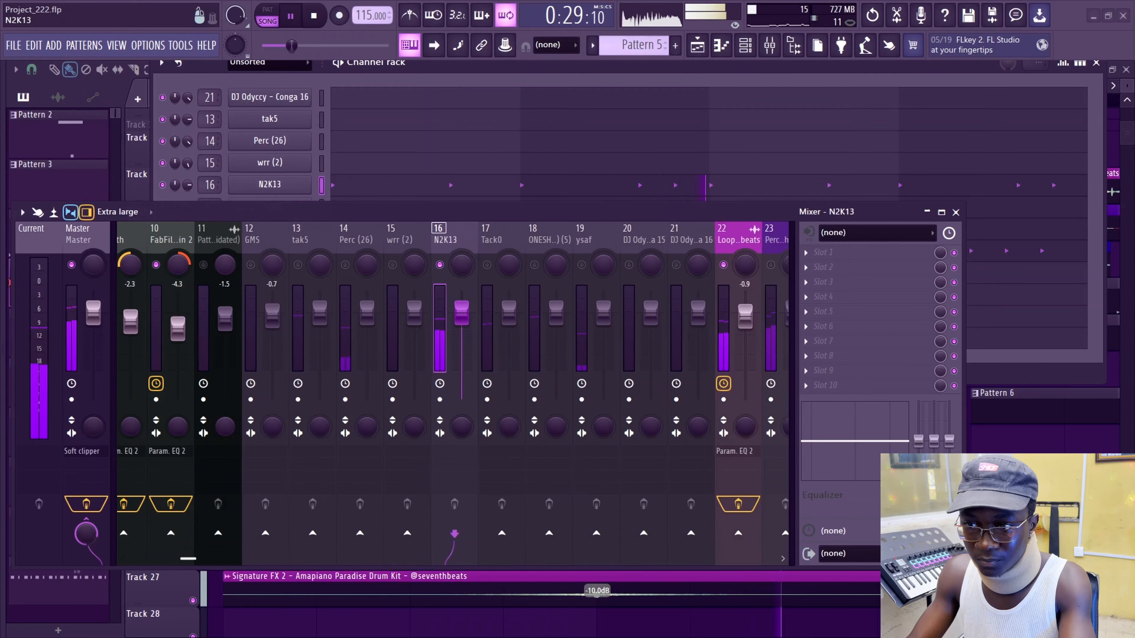
scroll(718, 235, "up", 9)
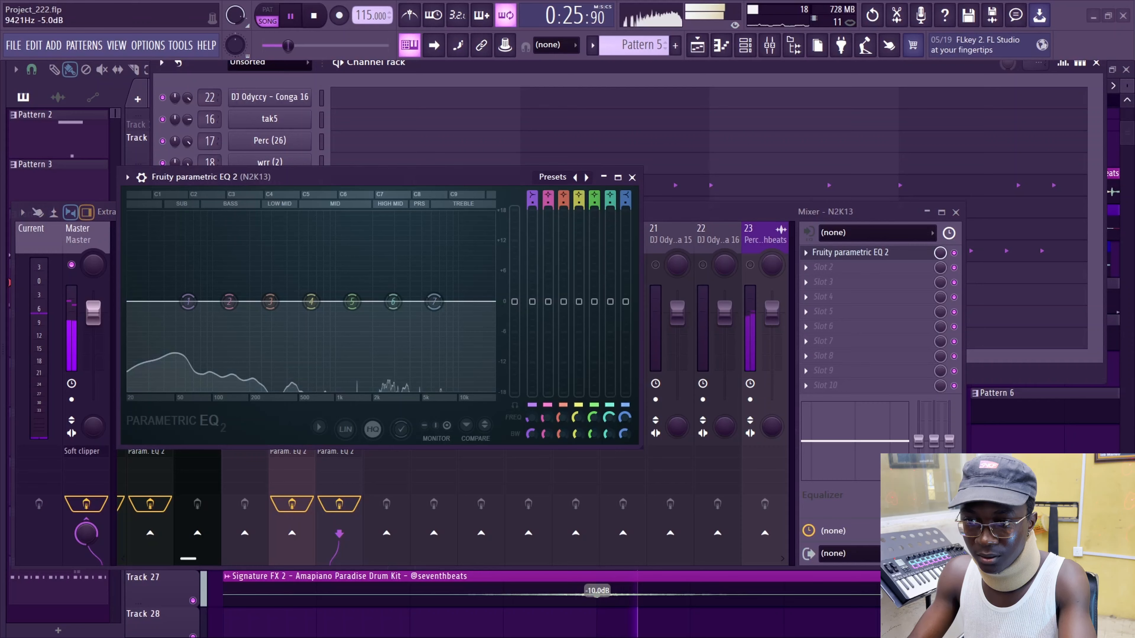
- Boost Band 5 around 2.9 kHz in the N2K13 track's EQ and set Band 7 to low pass
left_click_drag(435, 302, 418, 376)
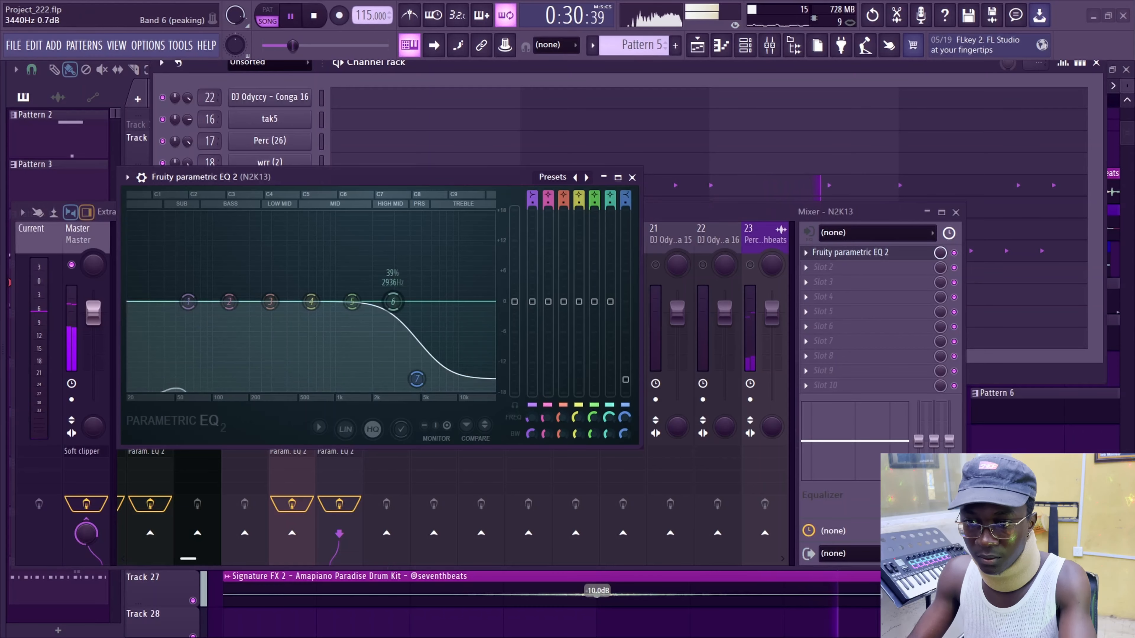
left_click_drag(352, 302, 393, 261)
key("space")
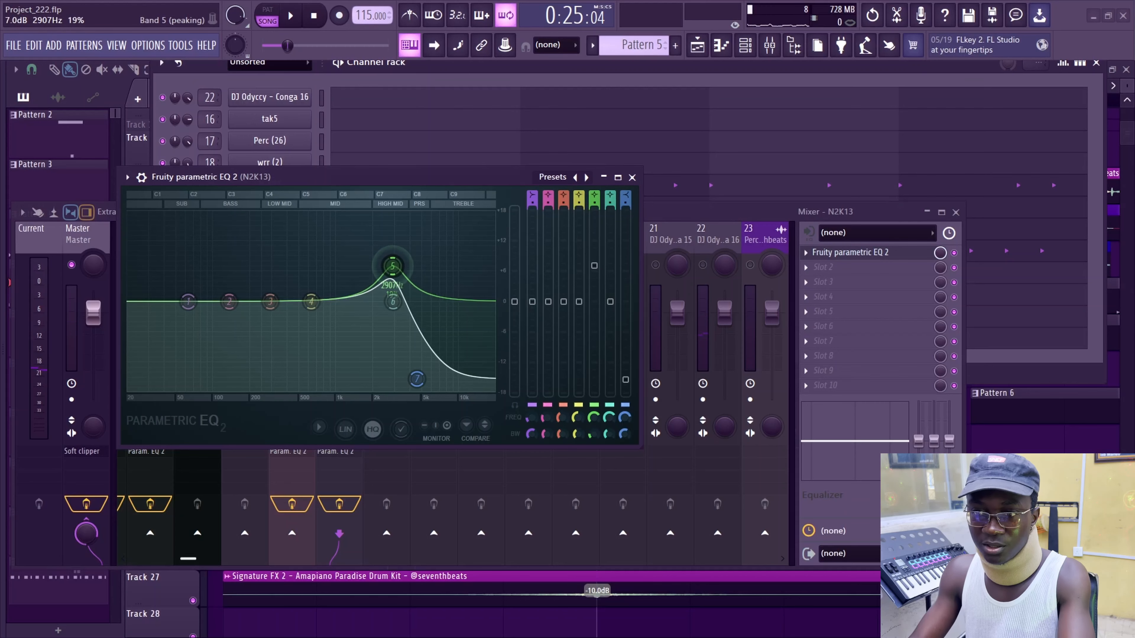
mouse_move(625, 194)
left_mouse_down()
mouse_move(626, 220)
mouse_move(626, 198)
left_mouse_up()
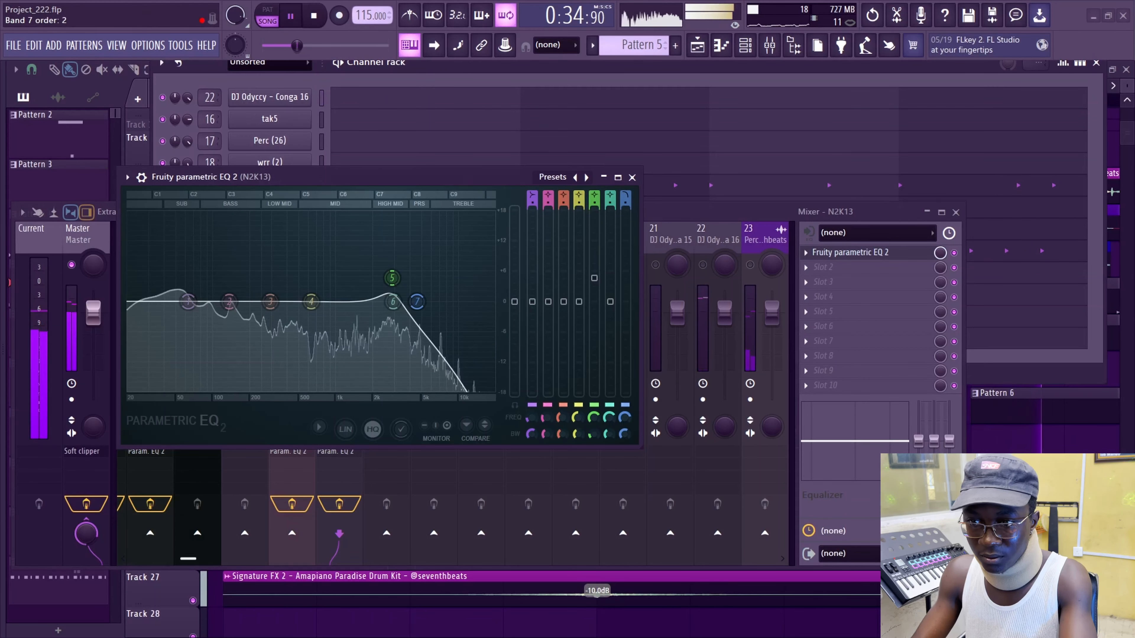
left_click(632, 178)
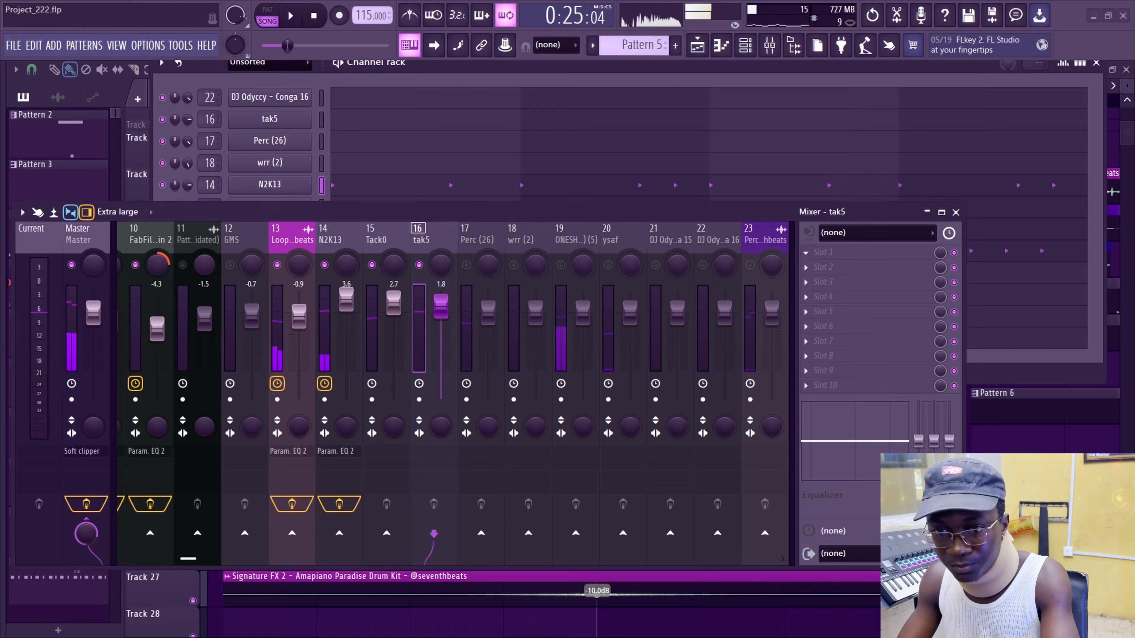
- Load Fruity Fast Dist in the first effect slot of the tak5 mixer track and lower its threshold
left_click(805, 253)
left_click(295, 193)
key("space")
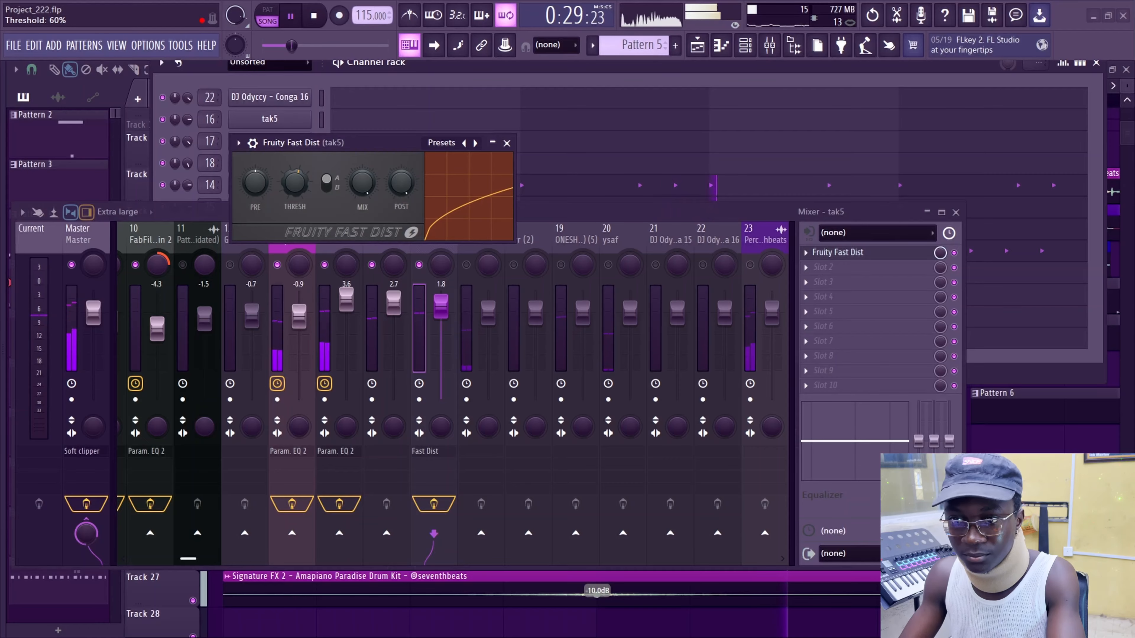
left_click_drag(295, 183, 295, 194)
left_click(507, 143)
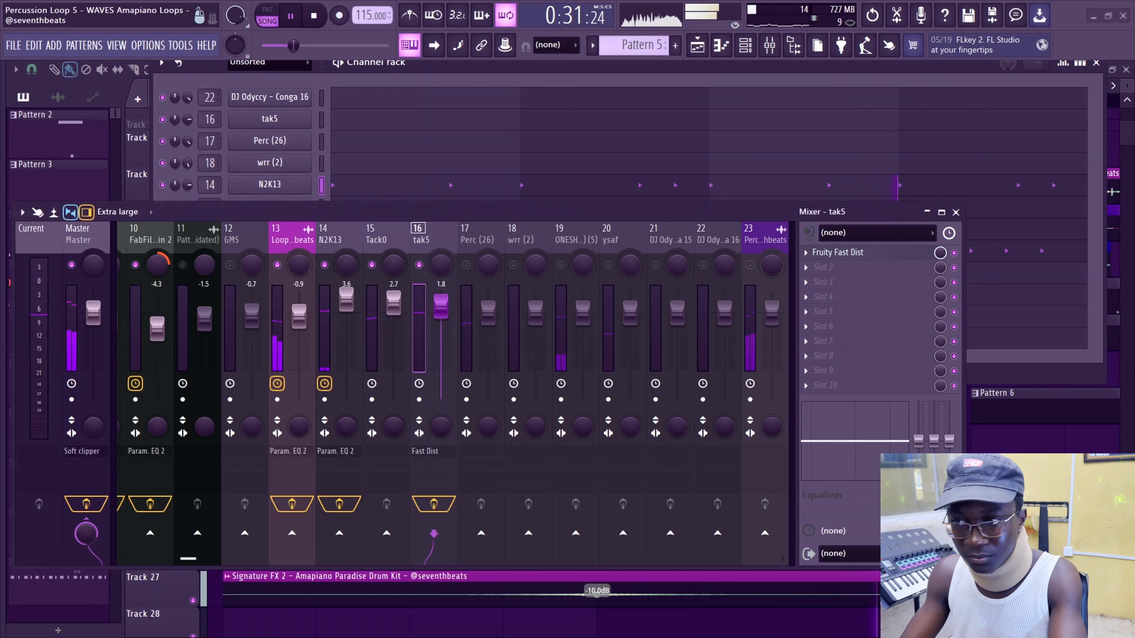
- Load Fruity Parametric EQ 2 in the second effect slot of the tak5 mixer track
key("space")
left_click(806, 268)
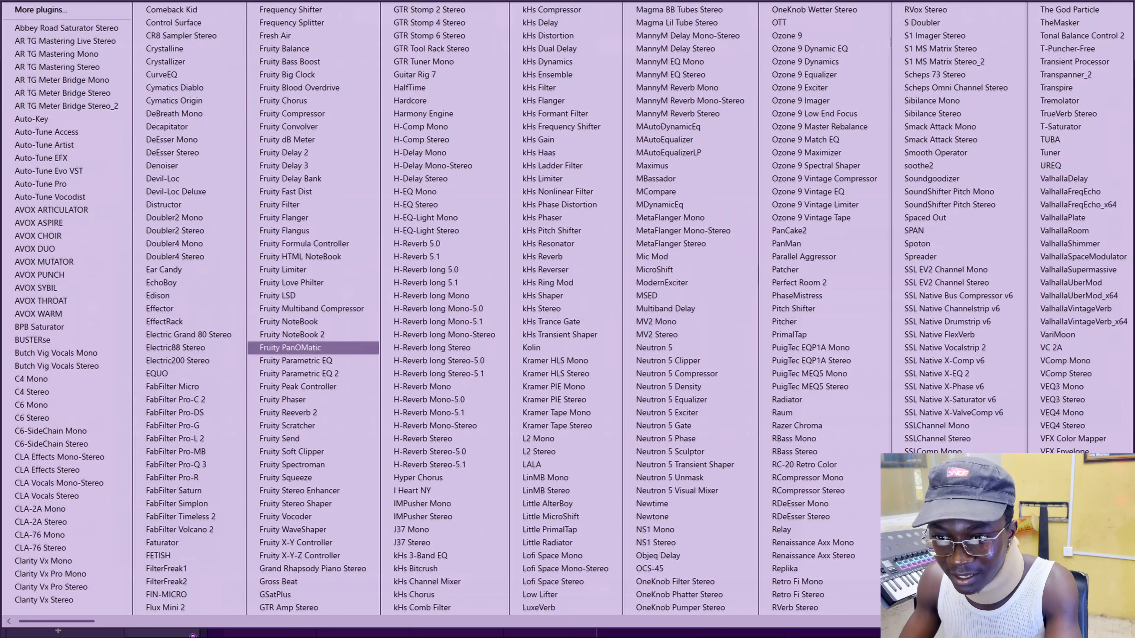
left_click(298, 373)
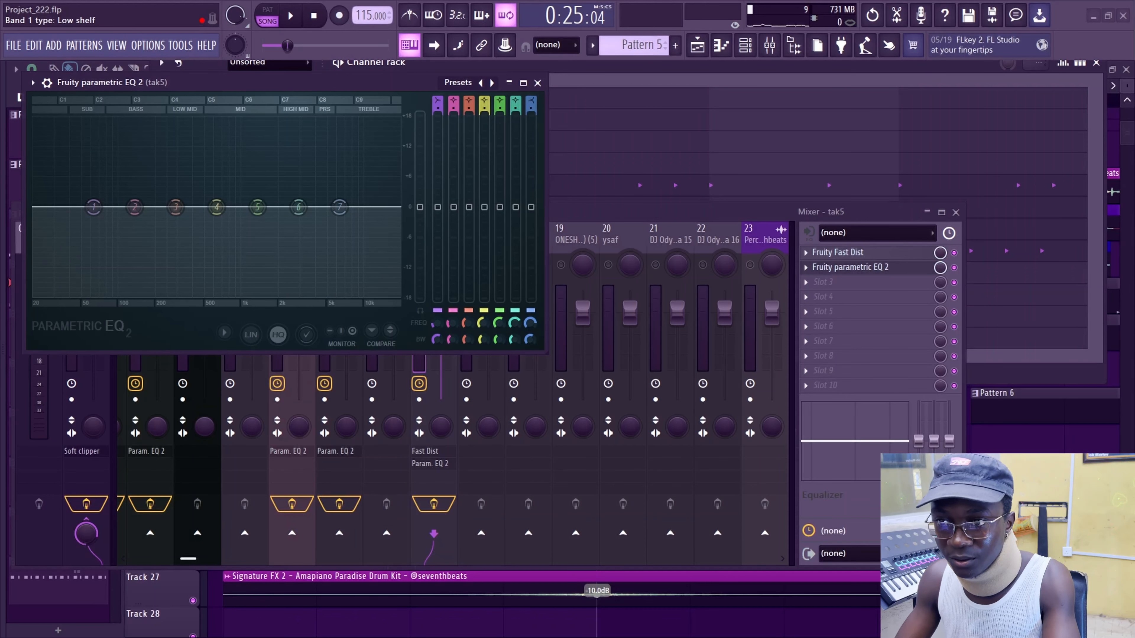
- Set Band 1 of the tak5 track's EQ to high pass at about 67 Hz and boost Band 3
scroll(437, 101, "down", 1)
key("space")
scroll(437, 101, "down", 1)
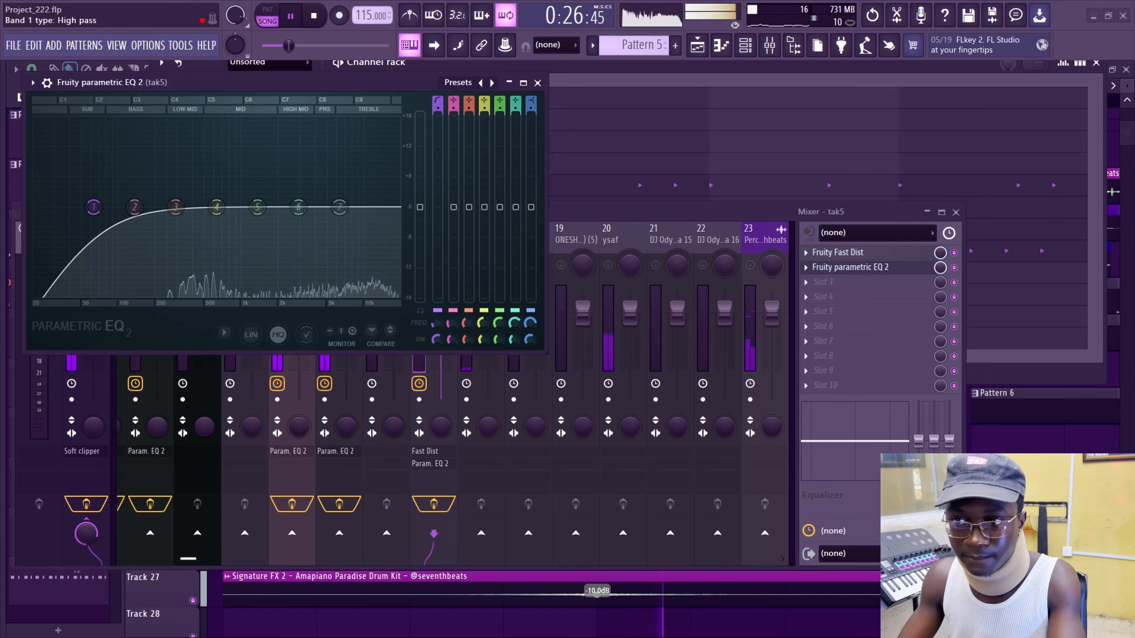
scroll(438, 108, "up", 1)
left_click_drag(93, 207, 100, 207)
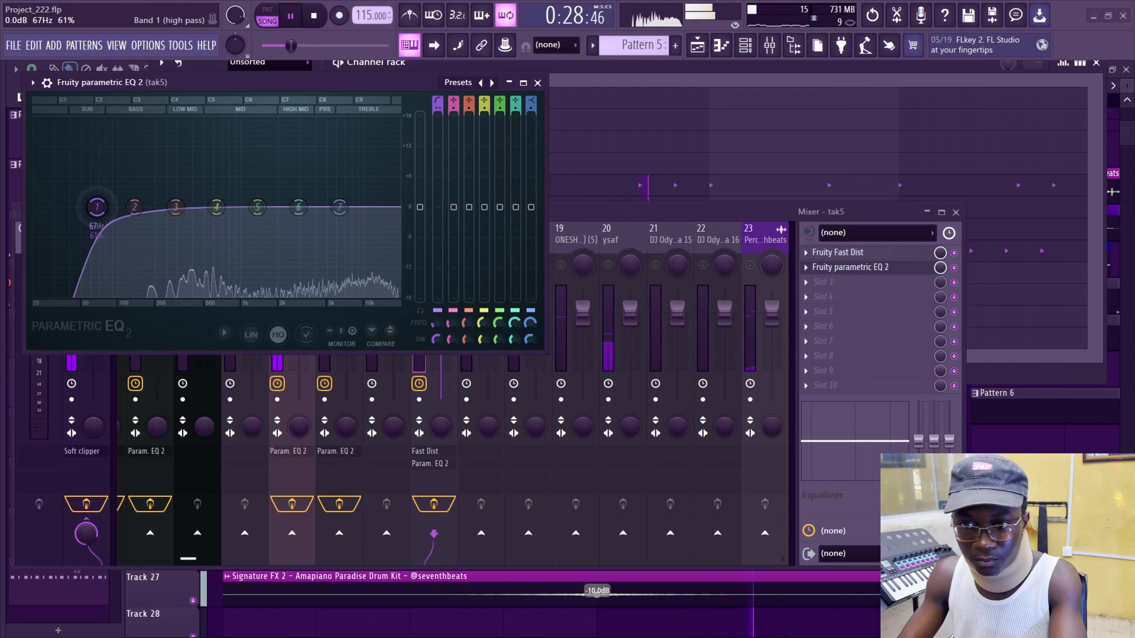
scroll(178, 193, "down", 3)
left_click_drag(176, 207, 181, 189)
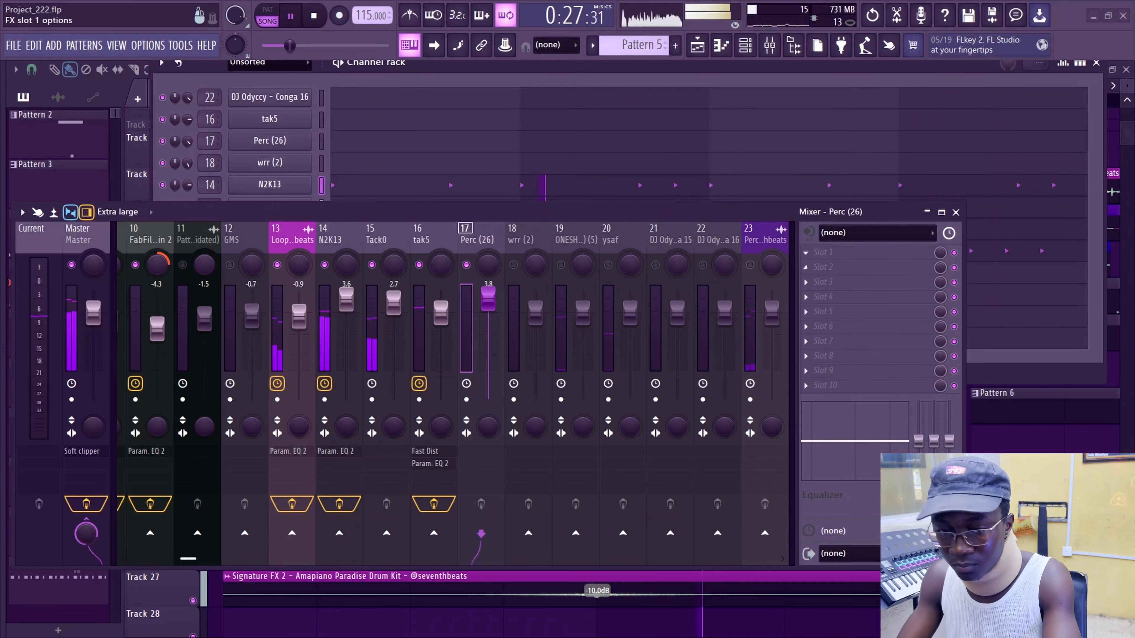
- Load Fruity Parametric EQ 2 on the Perc (26) track with Band 1 as high pass, and save the project
left_click(827, 252)
left_click(299, 374)
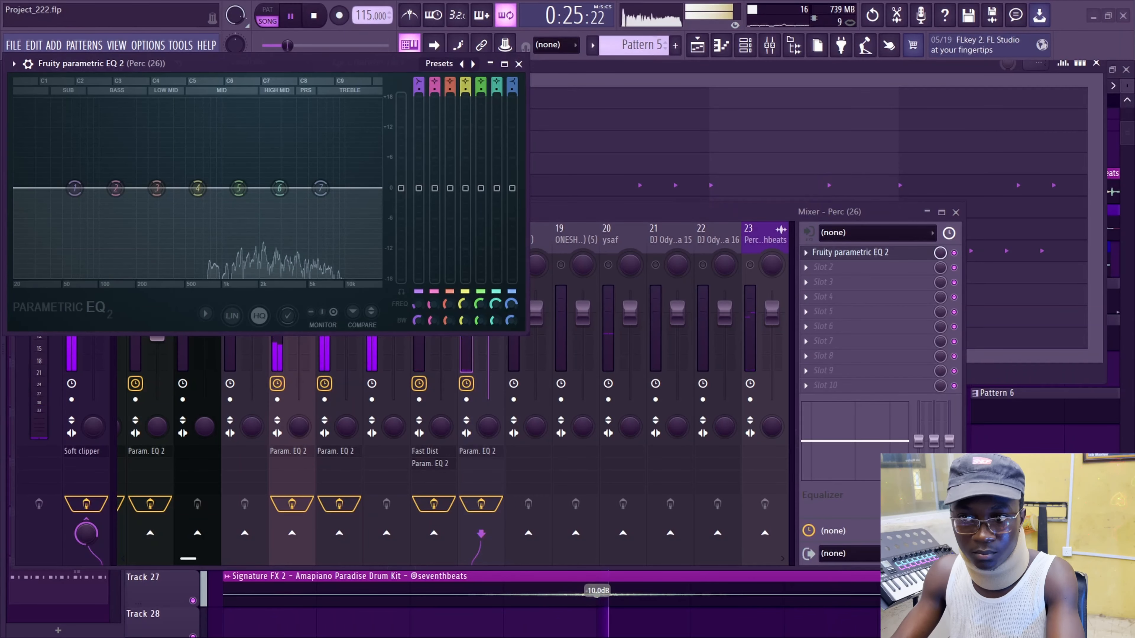
scroll(74, 187, "down", 1)
left_click_drag(419, 89, 419, 82)
key("space")
key("ctrl+s")
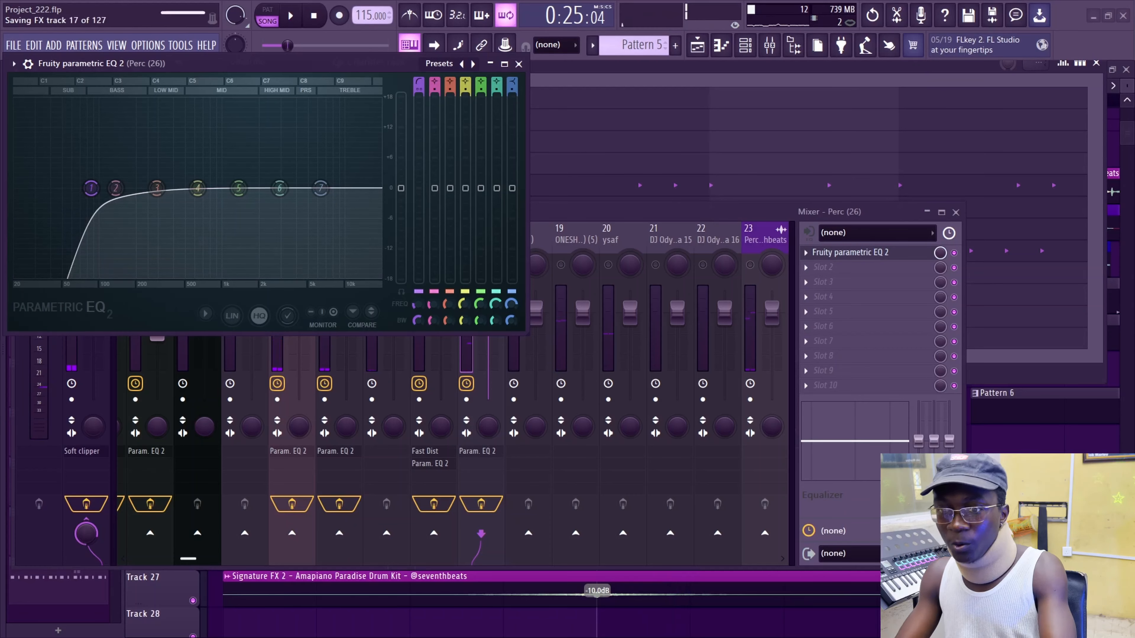
- Raise the high-pass cutoff of Band 1 in the Perc (26) track's EQ to about 100 Hz during playback
left_click_drag(135, 63, 456, 116)
key("space")
left_click_drag(413, 241, 419, 242)
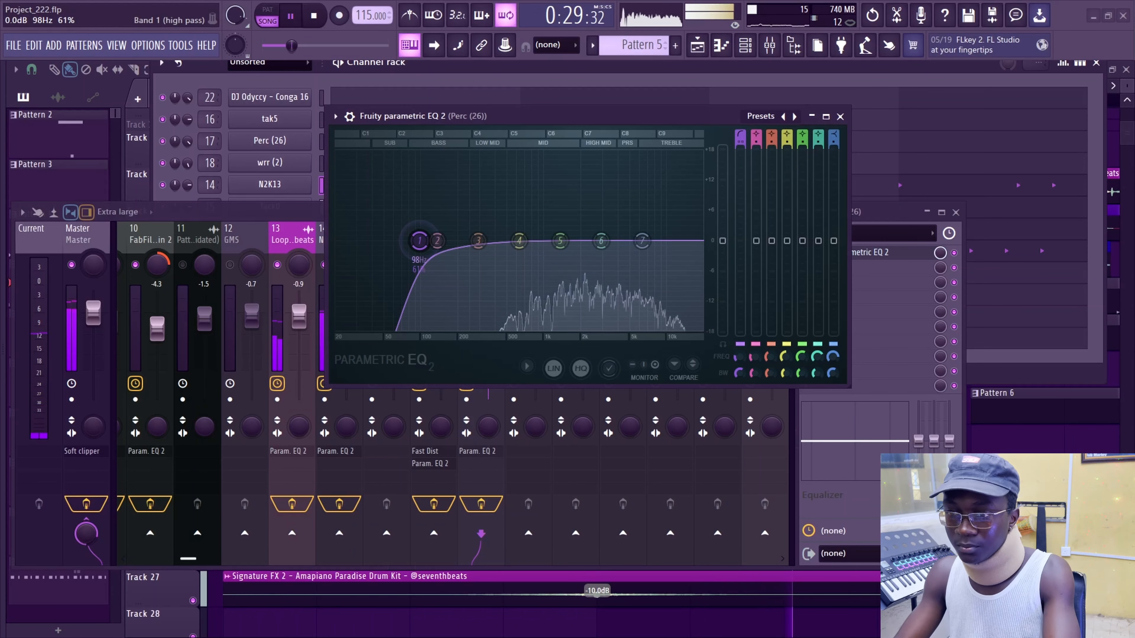
left_click_drag(419, 241, 421, 241)
key("Escape")
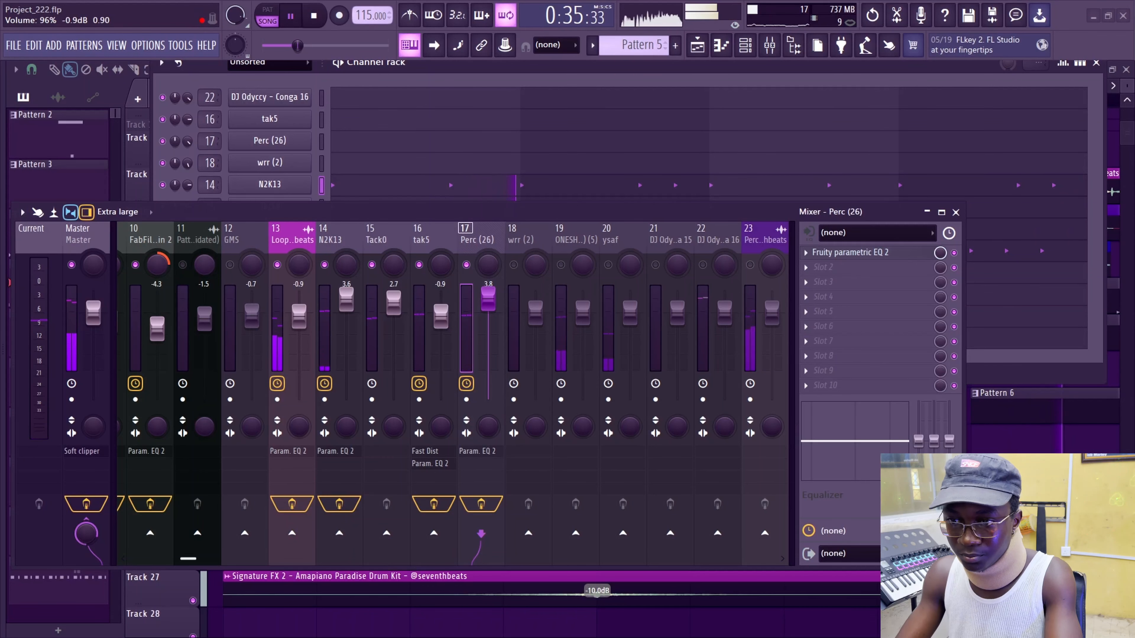
- Unmute the wrr (2) mixer track during playback and select it
left_click(513, 264)
key("space")
key("space")
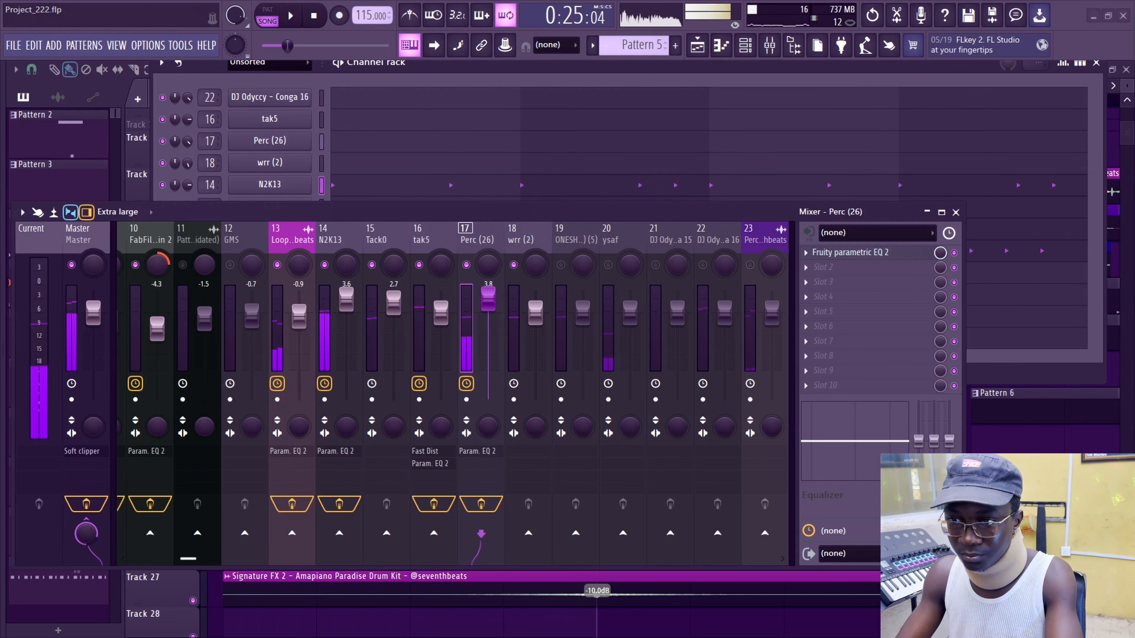
left_click(520, 240)
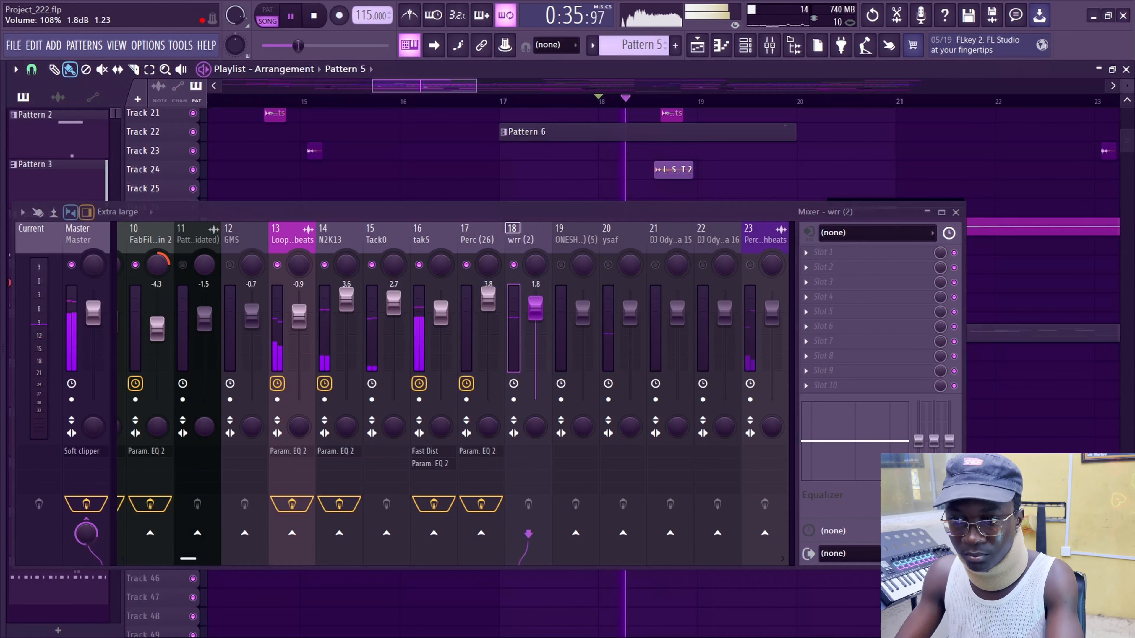
- Pan the wrr (2) mixer track to the left and set its volume to 0.9 dB
left_click_drag(535, 308, 535, 301)
key("space")
key("space")
key("space")
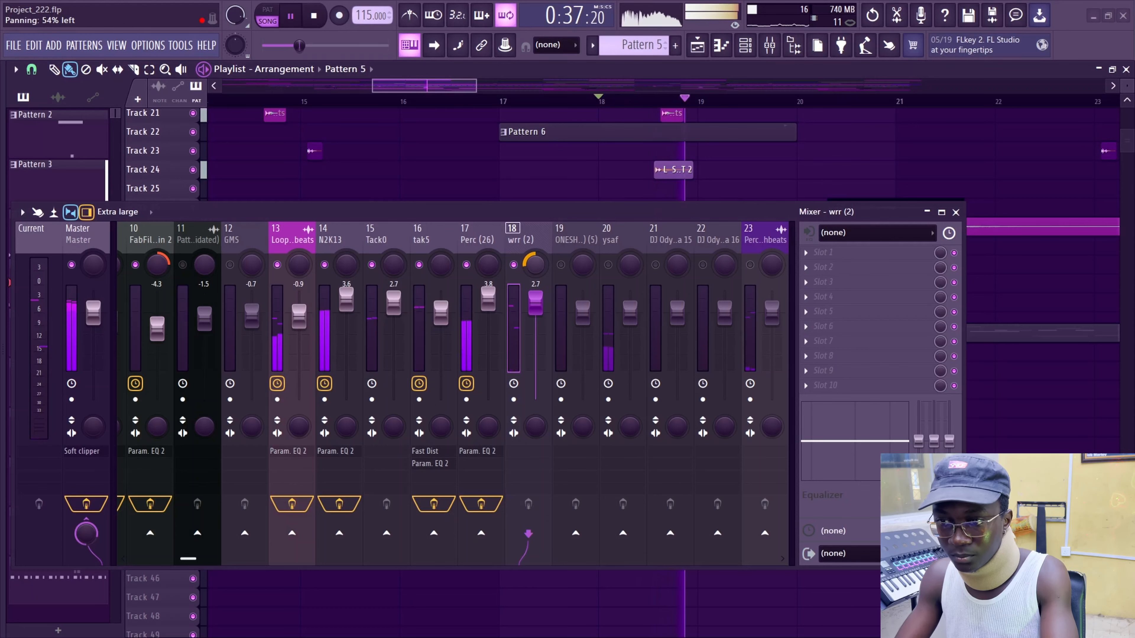
key("space")
key("space")
left_click_drag(535, 302, 535, 310)
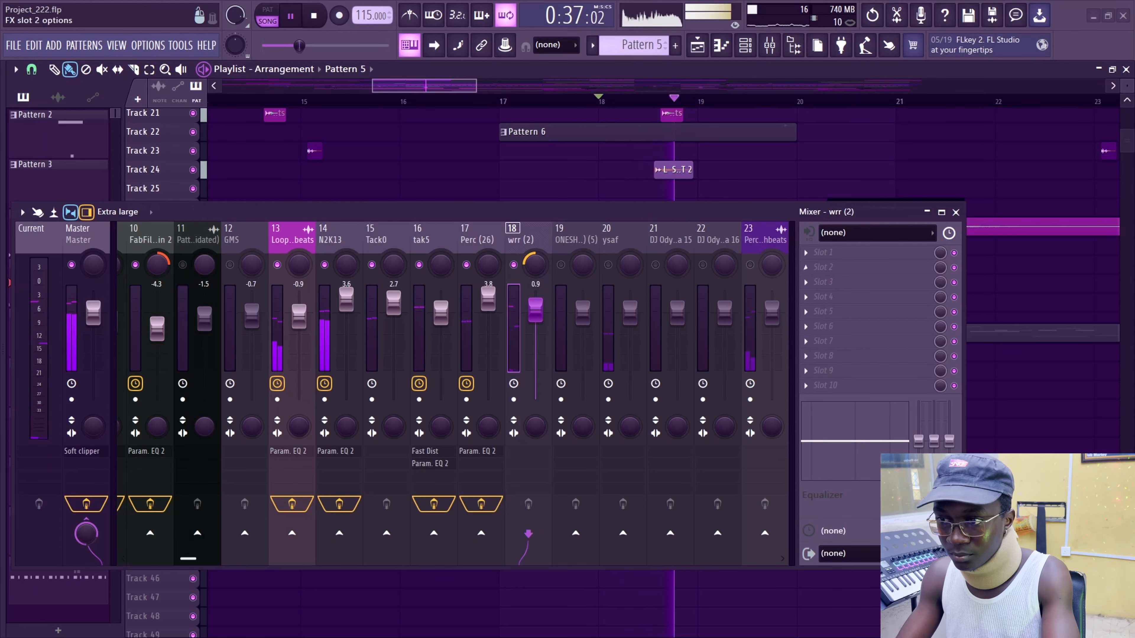
- Load Fruity Parametric EQ 2 on the wrr (2) track and set Band 1 to high pass at 110 Hz
left_click(806, 267)
left_click(299, 374)
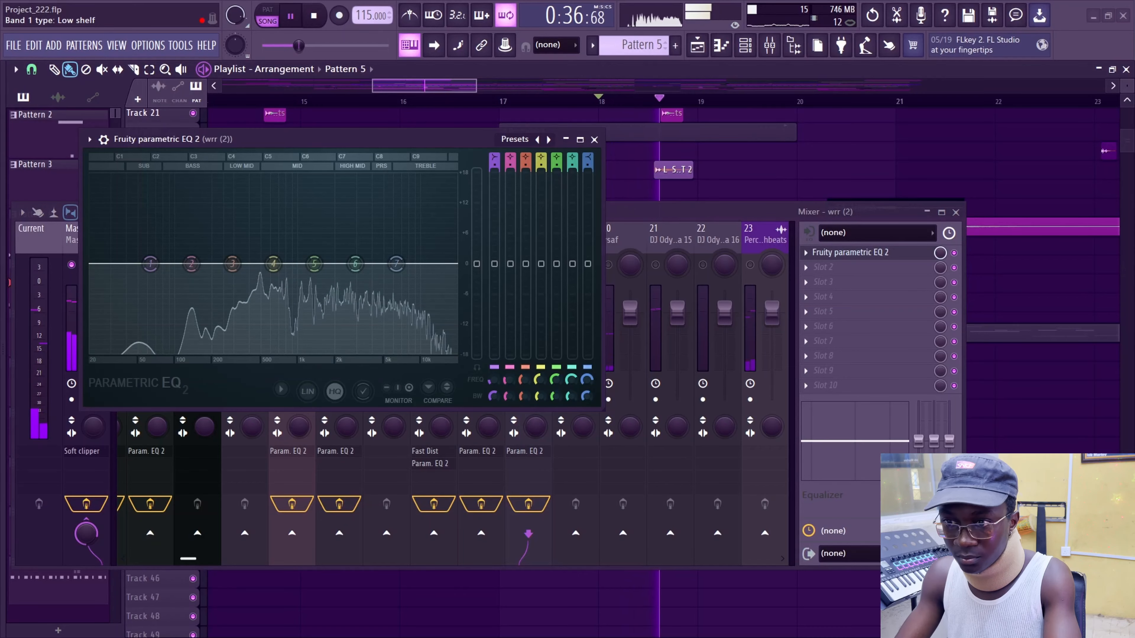
left_click_drag(494, 158, 495, 166)
key("space")
left_click_drag(150, 263, 179, 264)
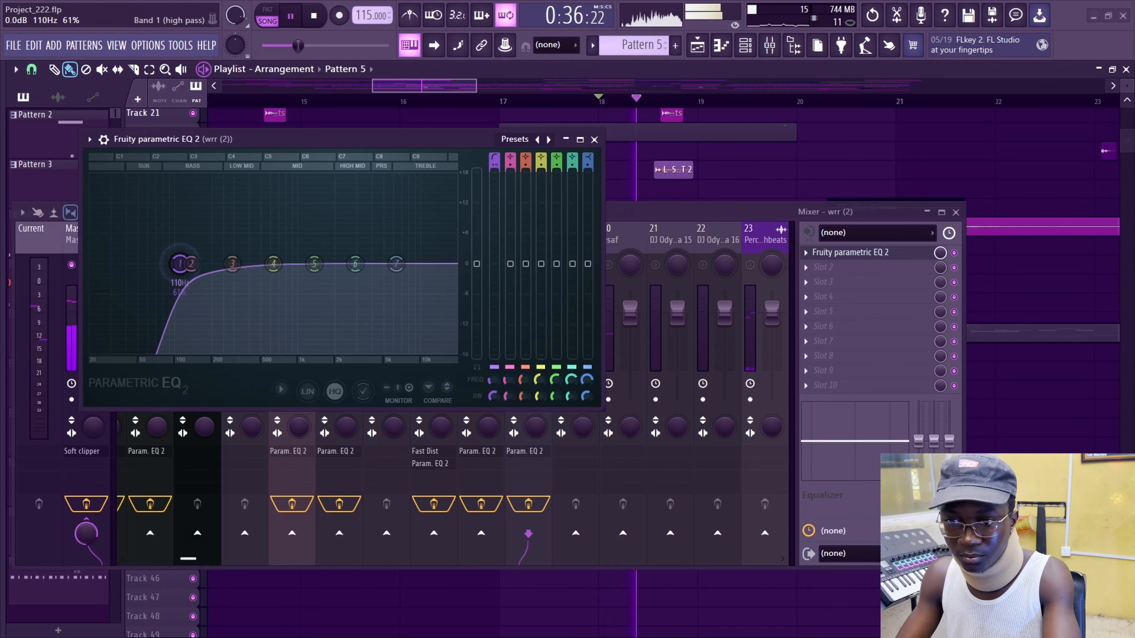
key("space")
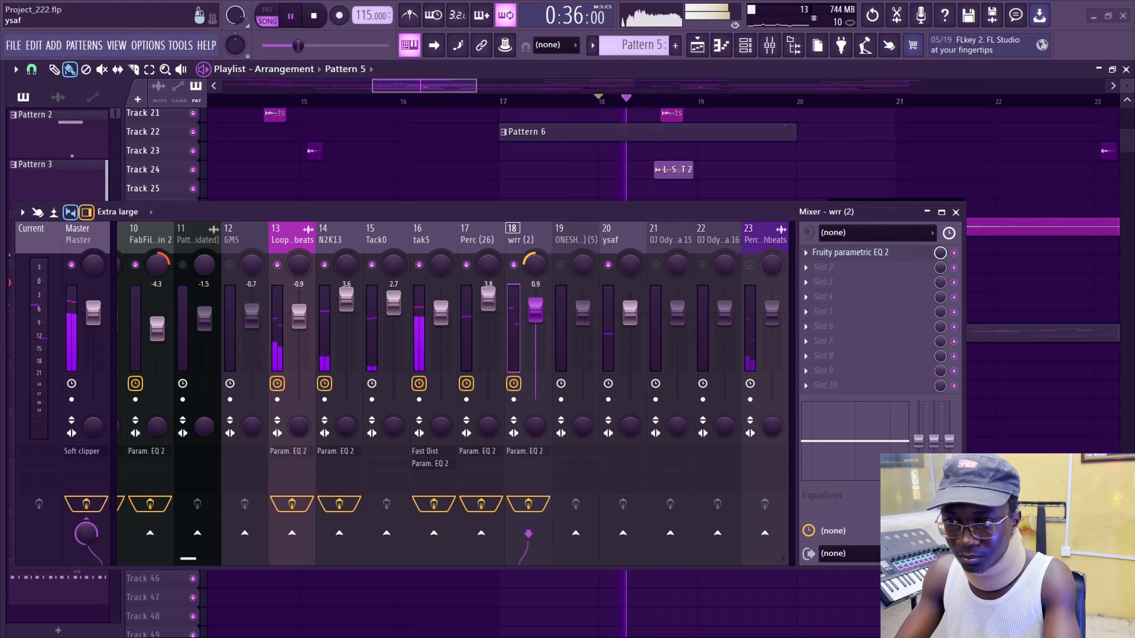
- Set the ysaf track's volume to 2.7 dB, panned right, and shift Band 1 upward in its Fruity Parametric EQ 2
scroll(619, 237, "up", 1)
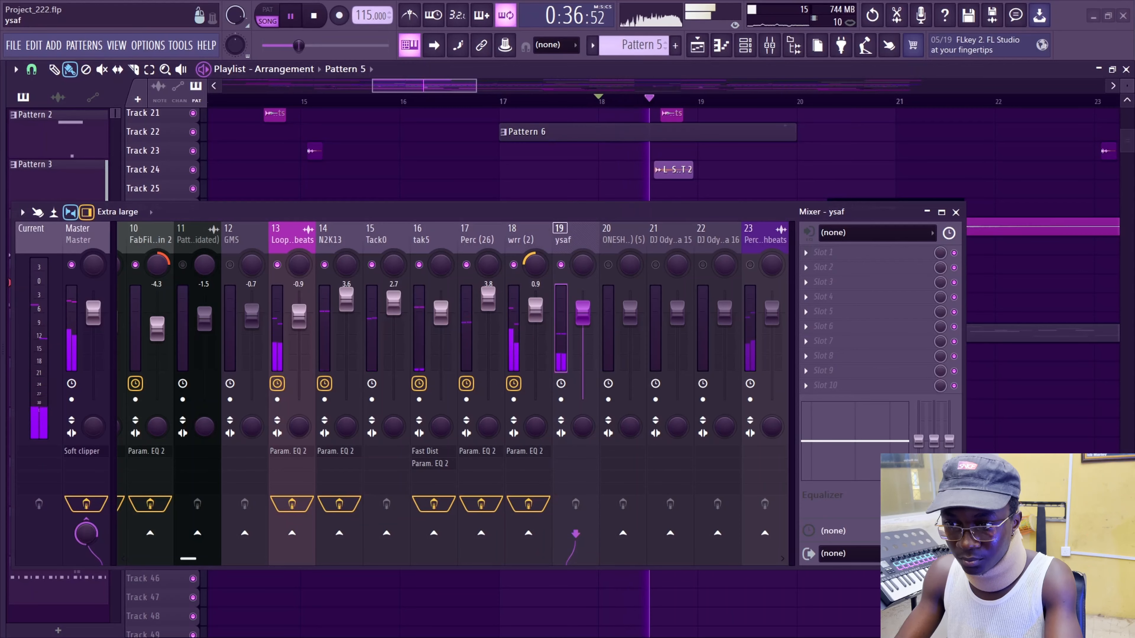
left_click_drag(582, 313, 582, 299)
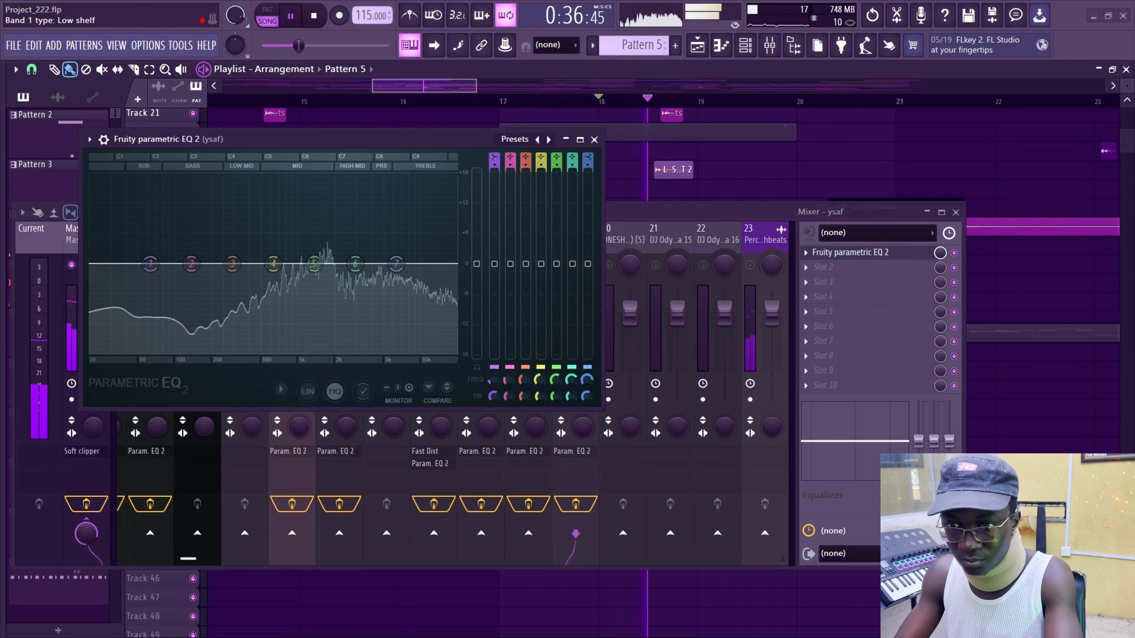
scroll(151, 264, "down", 2)
left_click_drag(150, 263, 205, 264)
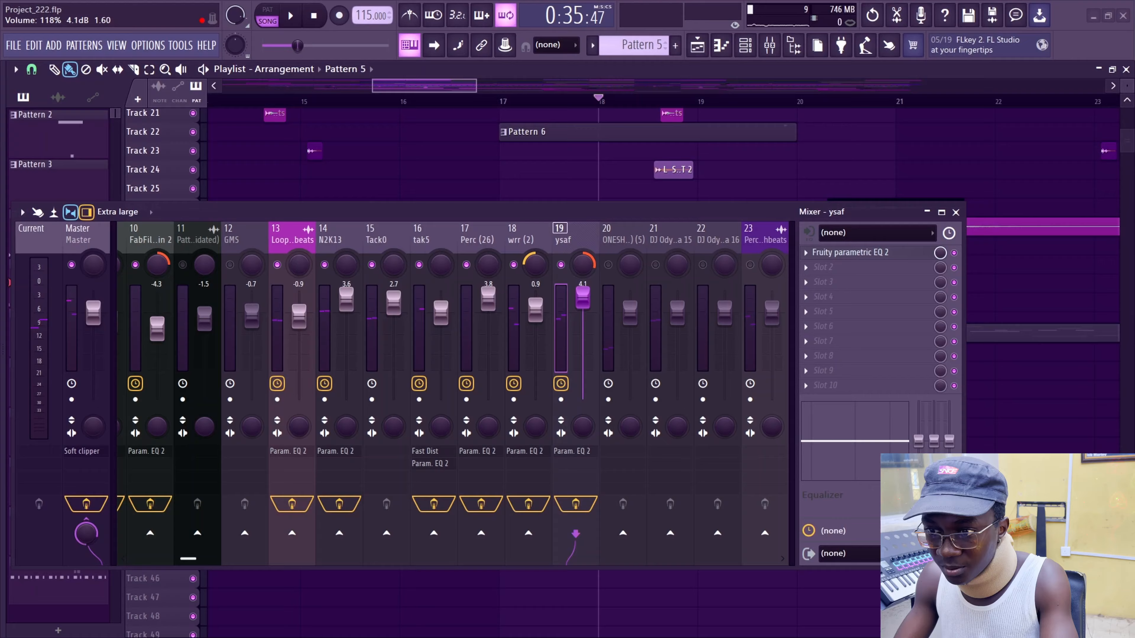
key("space")
left_click_drag(583, 298, 582, 263)
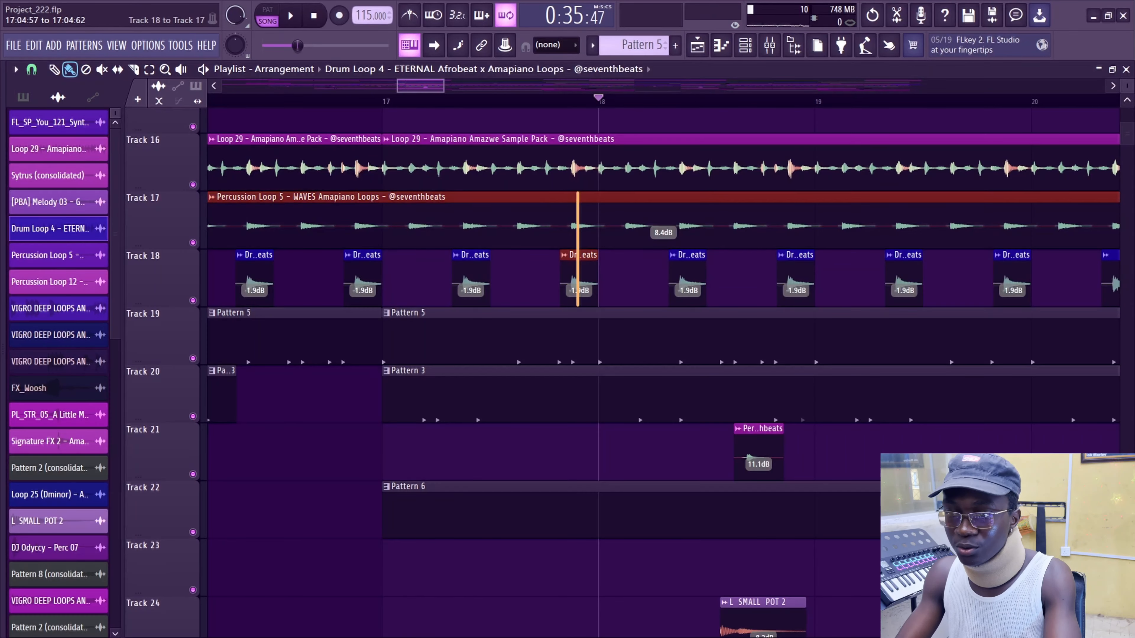
- Adjust the Percussion Loop 5 clip's channel panning during playback and pan the Drum Loop 4 clip's channel 43% right
left_click_drag(577, 278, 579, 226)
left_click(612, 279, "ctrl")
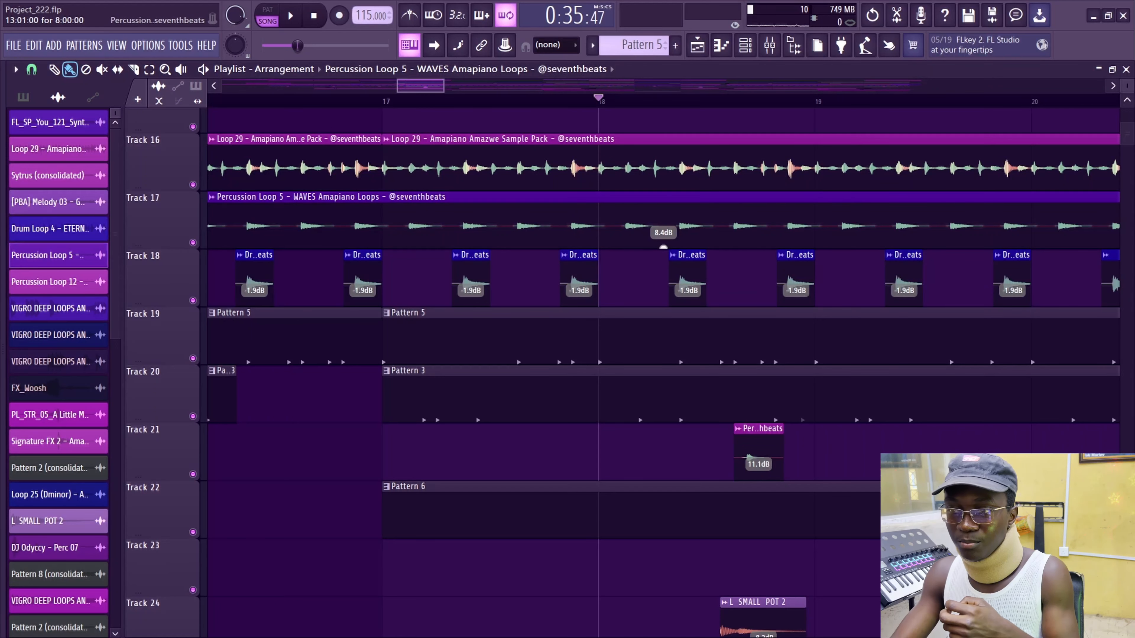
double_click(663, 246)
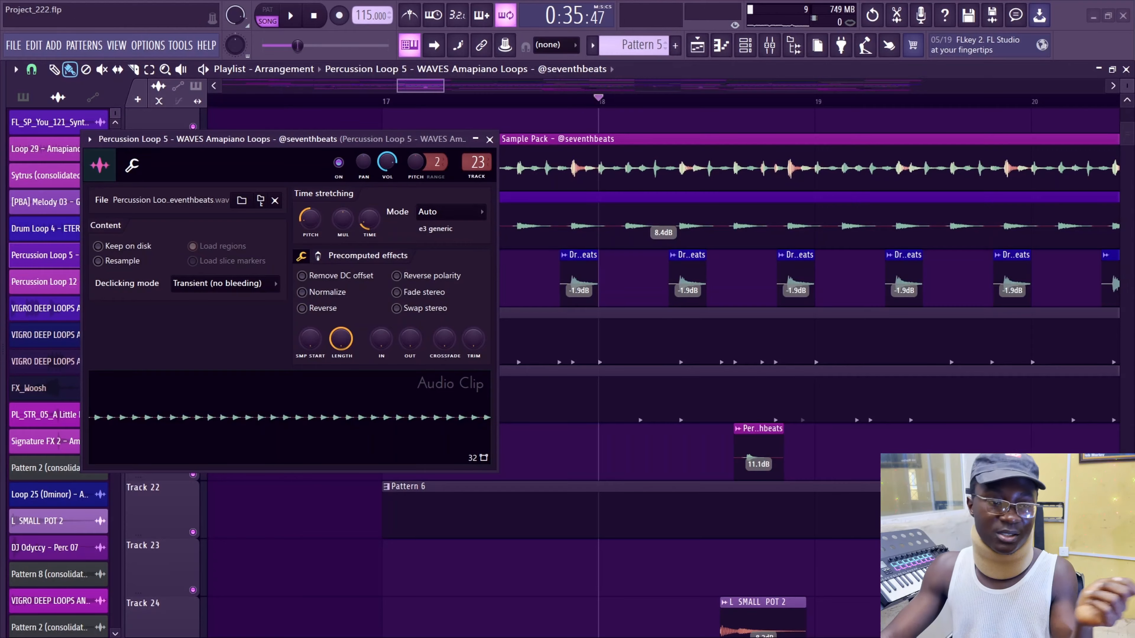
key("space")
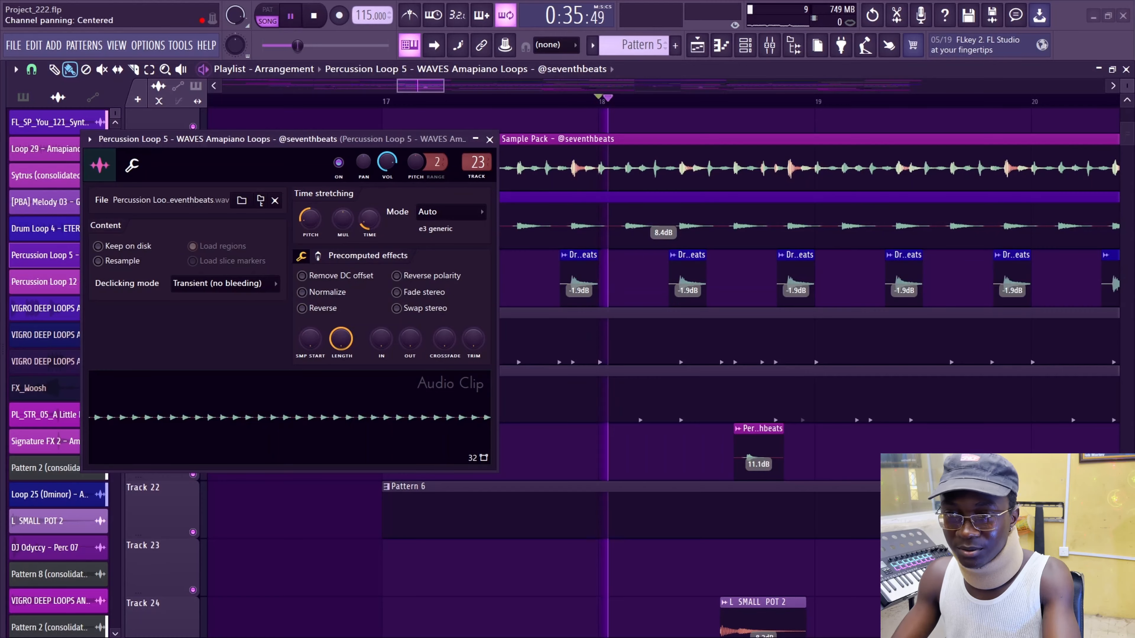
left_click_drag(363, 162, 363, 181)
left_click(490, 139)
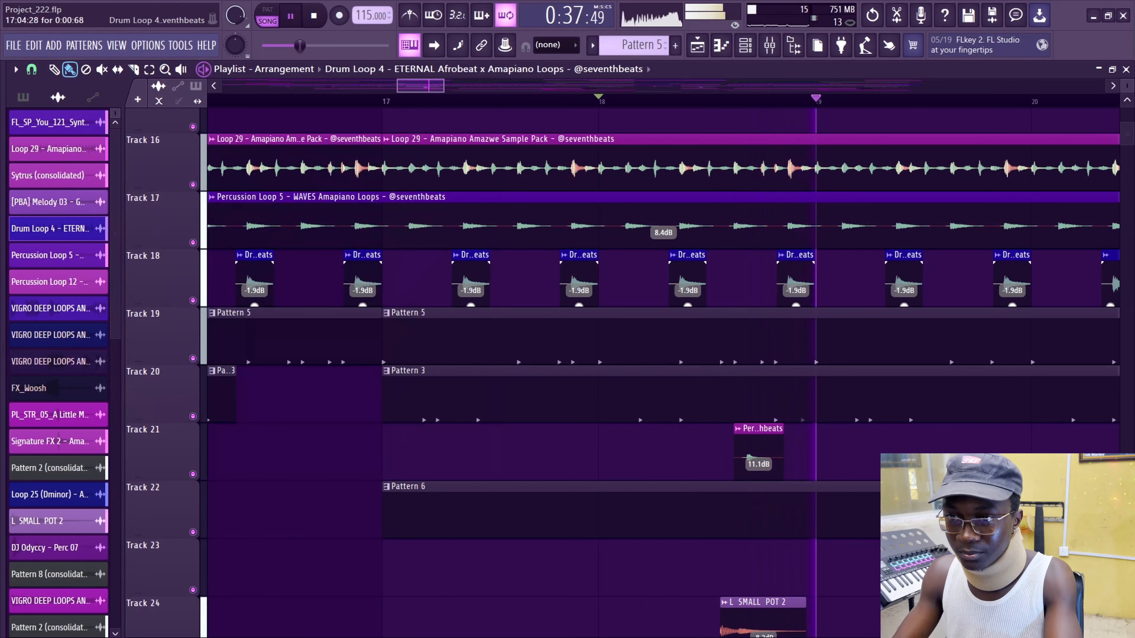
double_click(481, 269)
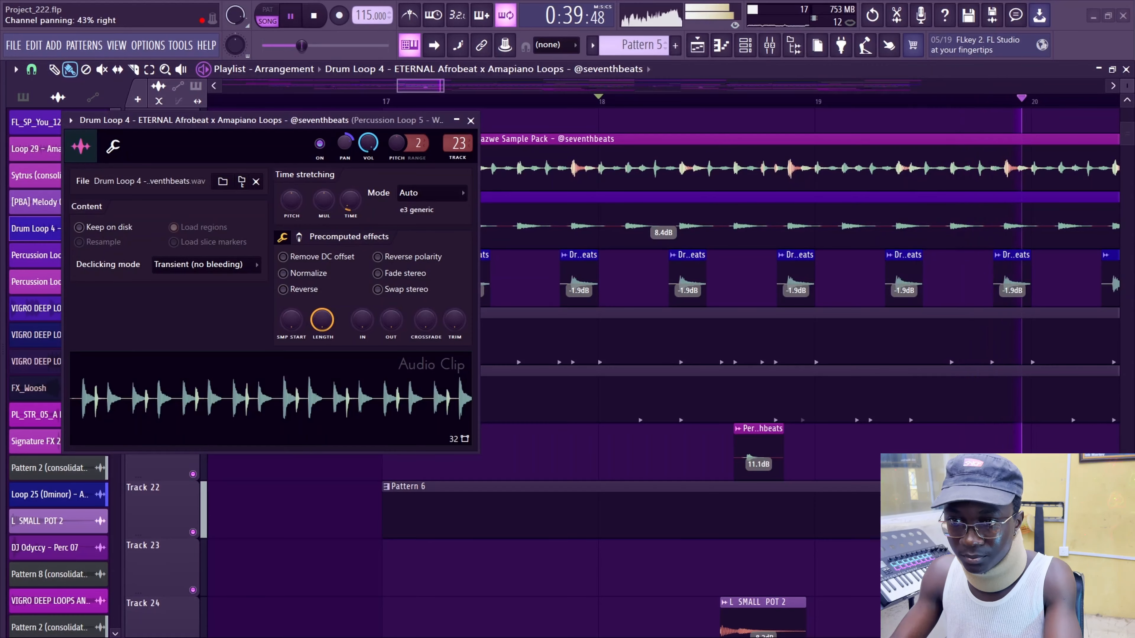
key("Escape")
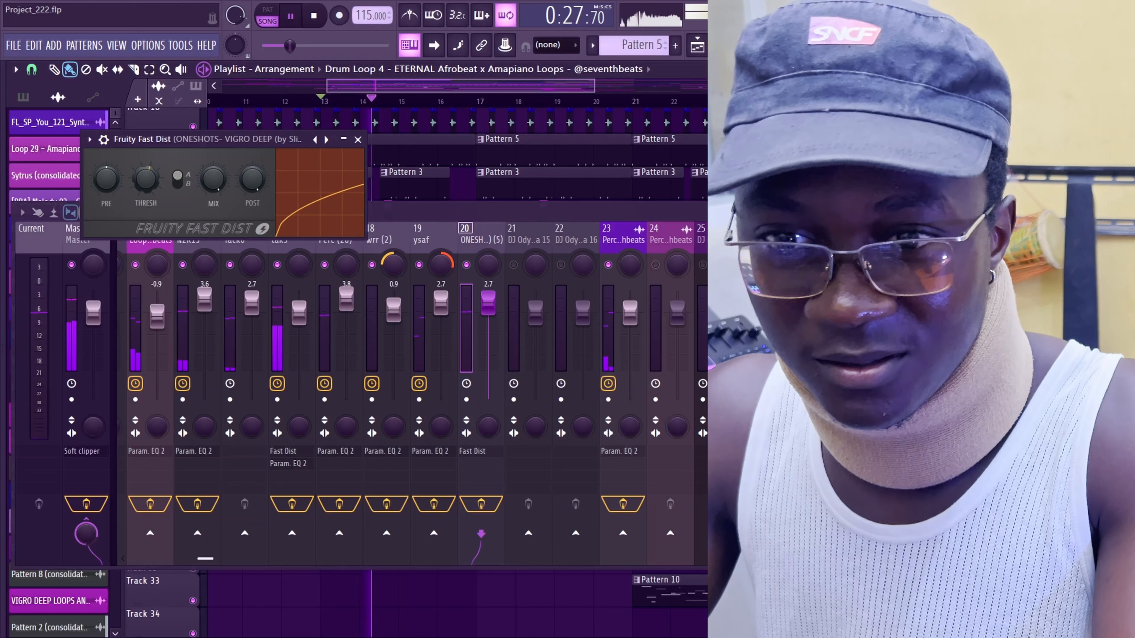
- Lower the threshold of Fruity Fast Dist on the ONESHOTS track and set its post gain to 86%
left_click_drag(146, 179, 146, 188)
key("space")
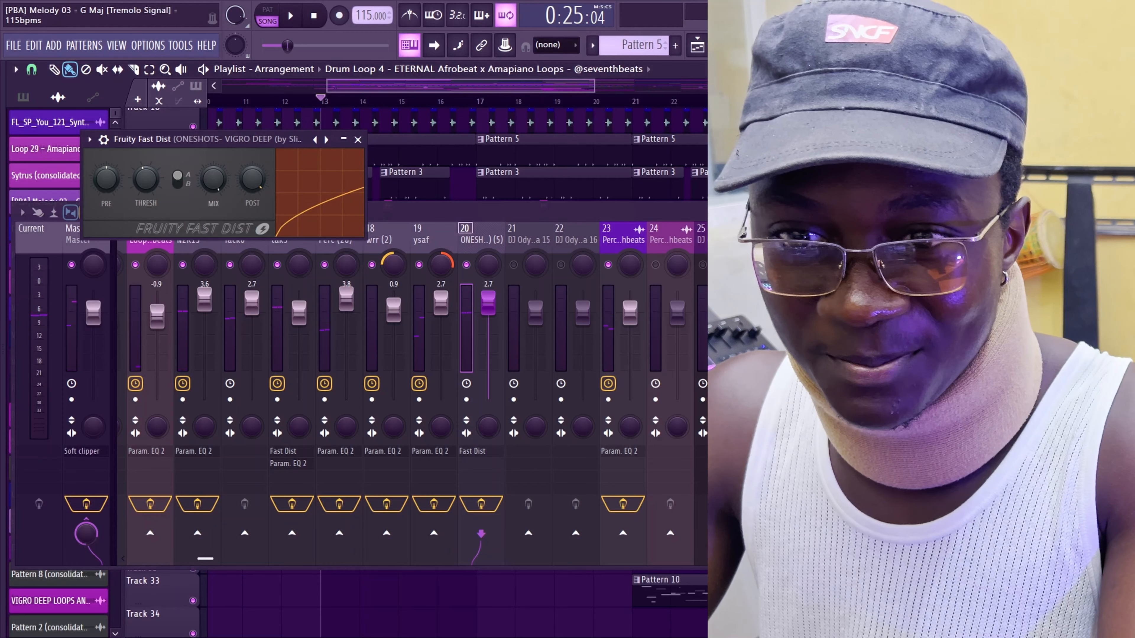
left_click_drag(252, 179, 253, 189)
key("space")
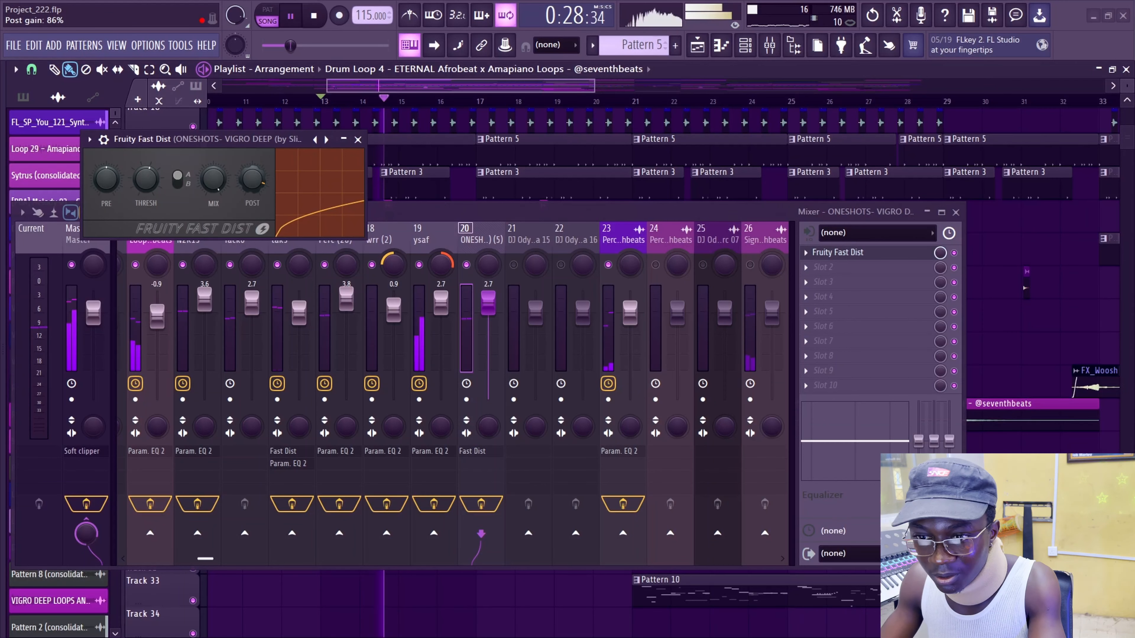
left_click(838, 252)
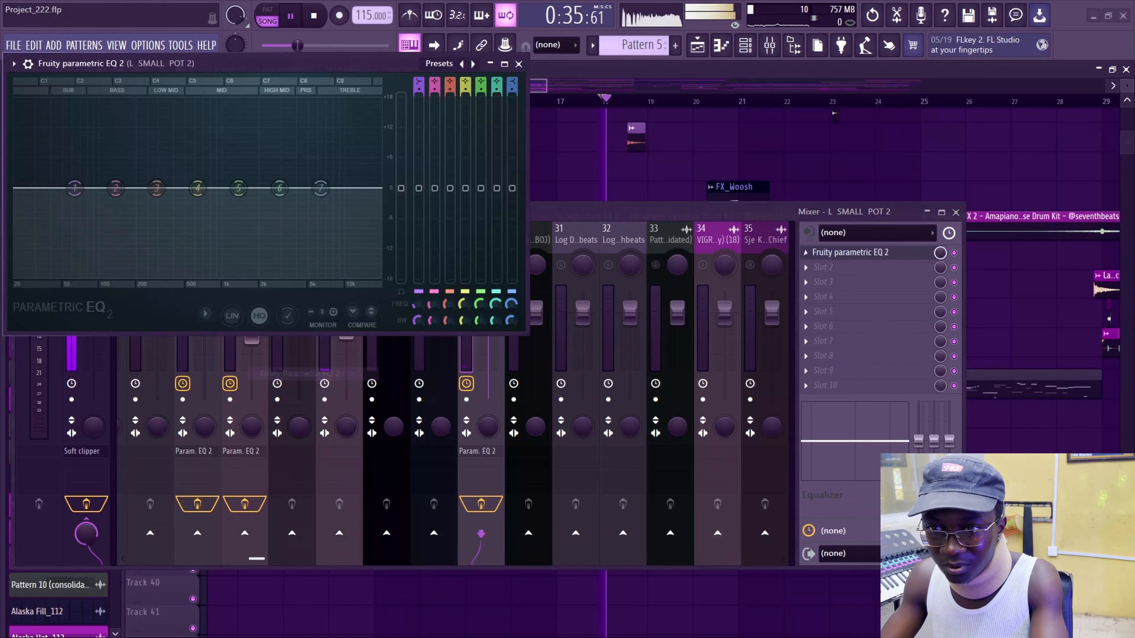
- Change Band 1's filter type and raise its frequency in Fruity Parametric EQ 2 on the L SMALL POT 2 track
left_click_drag(418, 82, 418, 90)
left_click_drag(75, 188, 99, 157)
key("space")
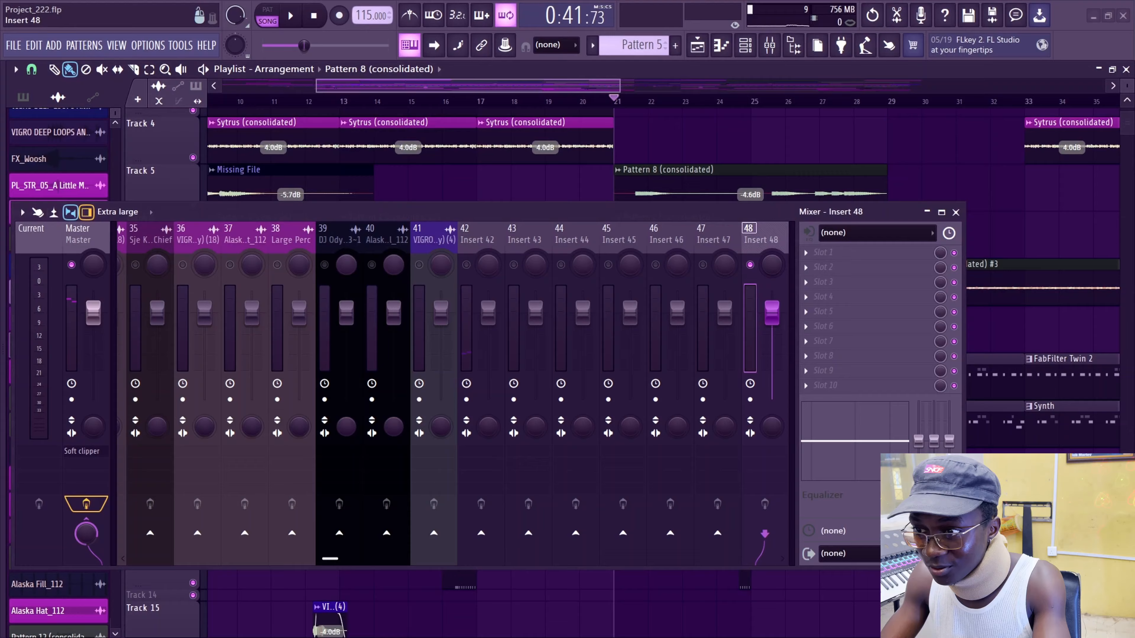
- Move the empty mixer track from slot 48 to slot 11, directly after the FabFilter Twin 2 track
key("alt+Left")
key("alt+Left")
key("alt+Left")
key("alt+Left")
key("alt+Left")
key("alt+Left")
key("alt+Left")
key("alt+Left")
key("alt+Left")
key("alt+Left")
key("alt+Left")
key("alt+Left")
key("alt+Left")
key("alt+Left")
key("alt+Left")
key("alt+Left")
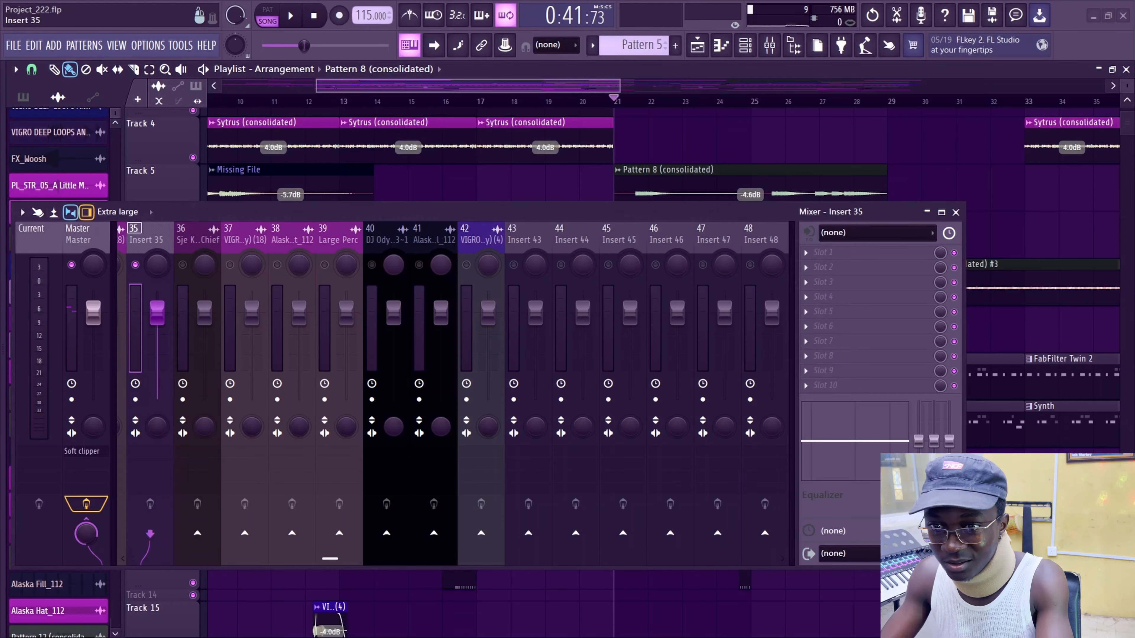
scroll(117, 212, "up", 1)
scroll(118, 212, "down", 1)
scroll(140, 241, "up", 19)
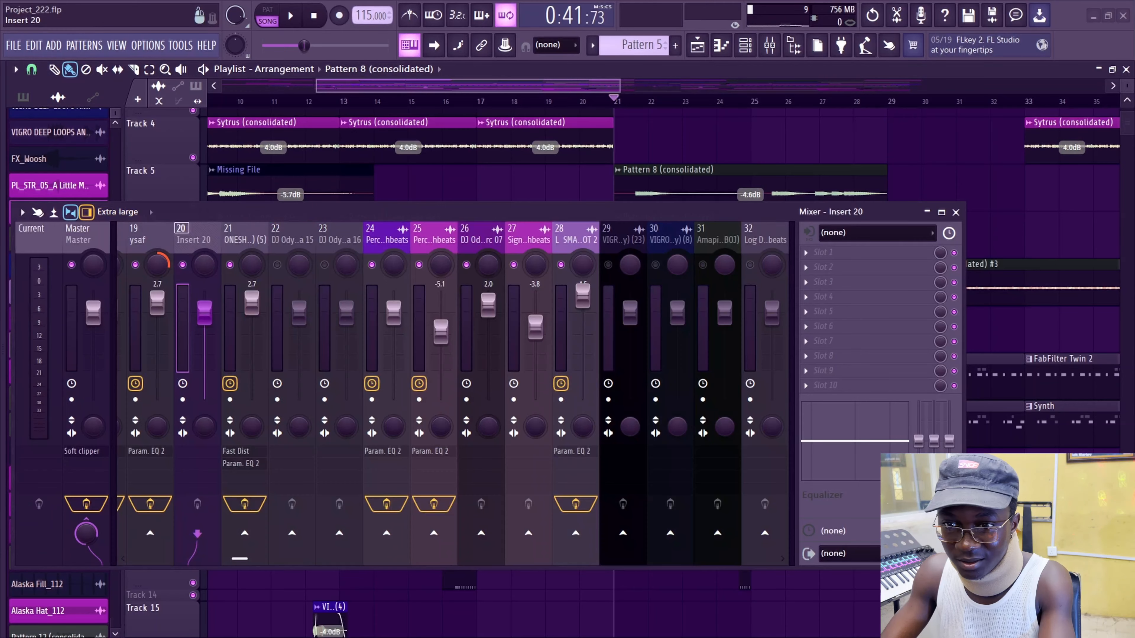
key("alt+Left")
key("alt+Left")
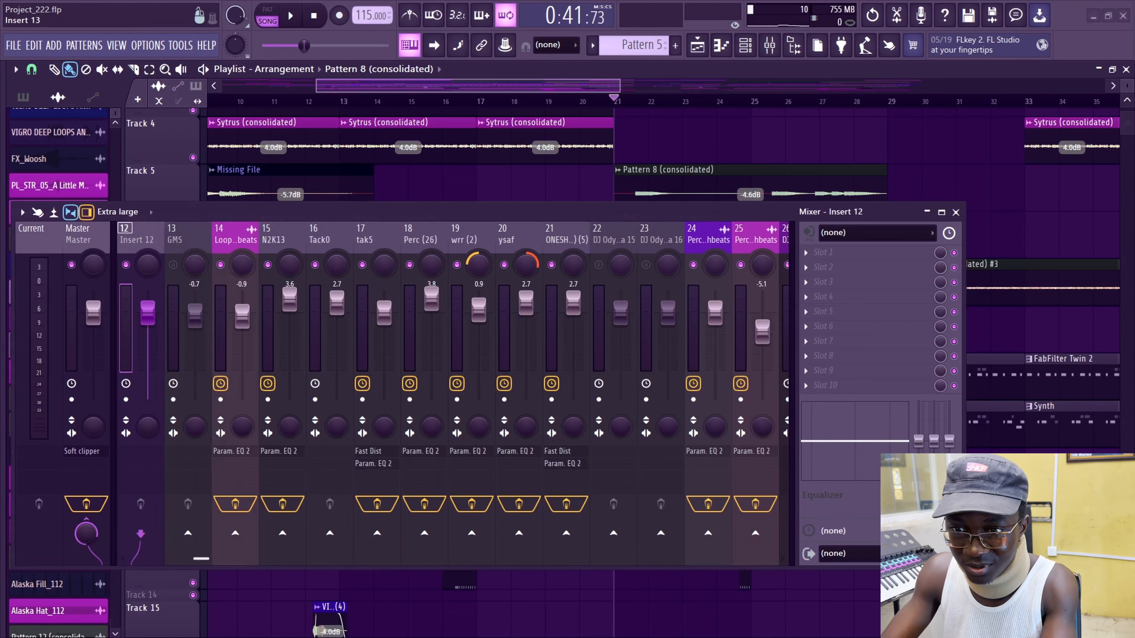
- Set the Insert 11 track's volume to 2.7 dB during playback
key("space")
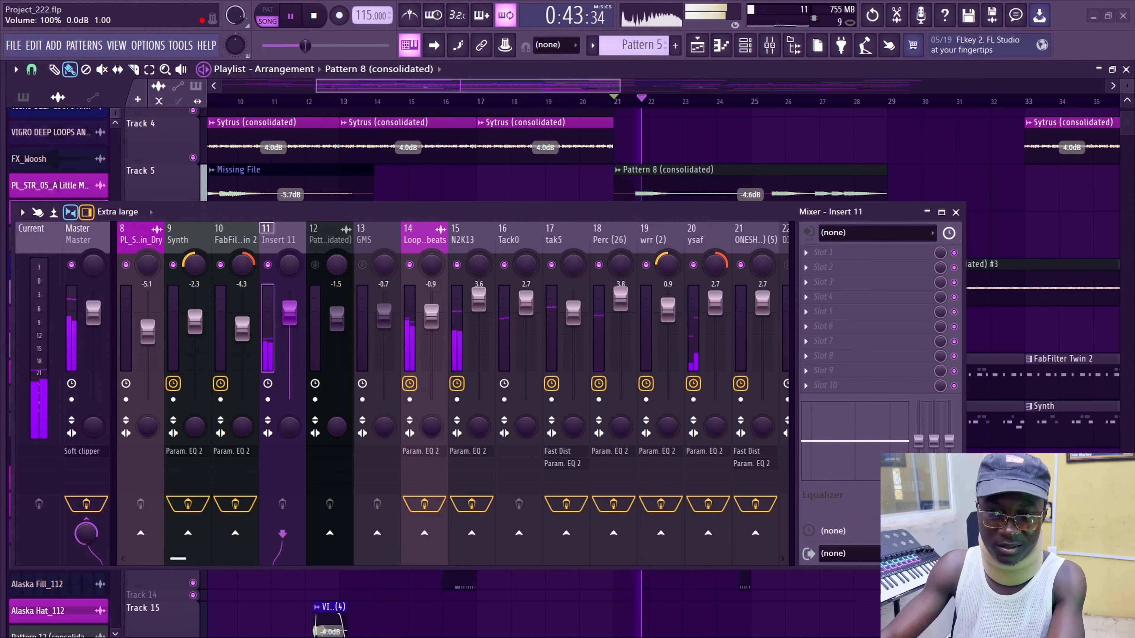
left_click_drag(290, 313, 290, 292)
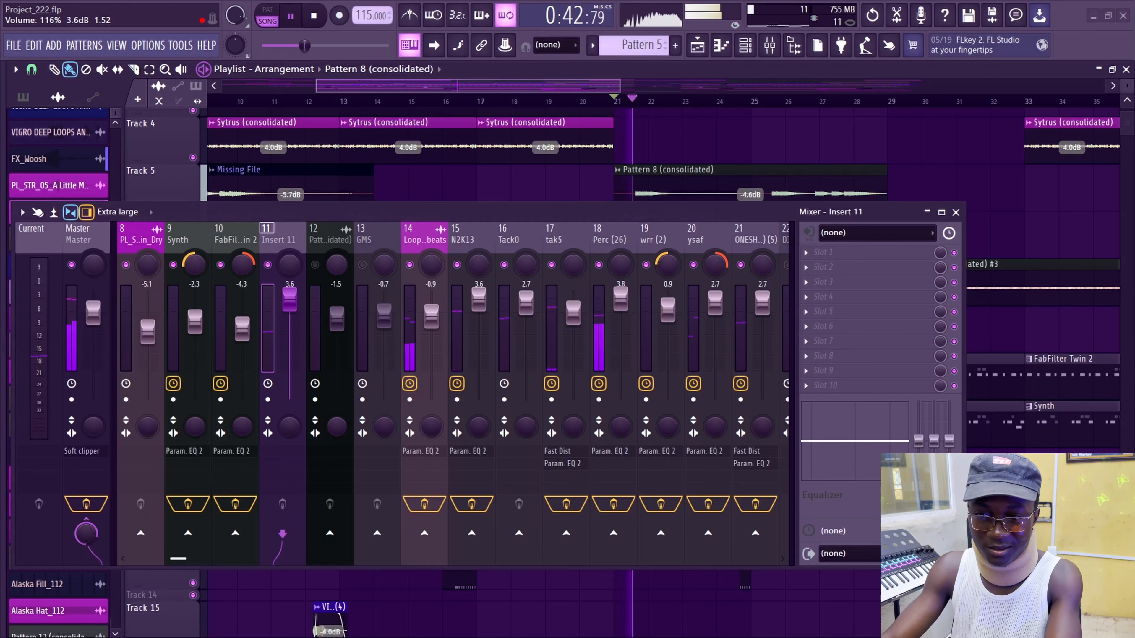
scroll(290, 300, "down", 1)
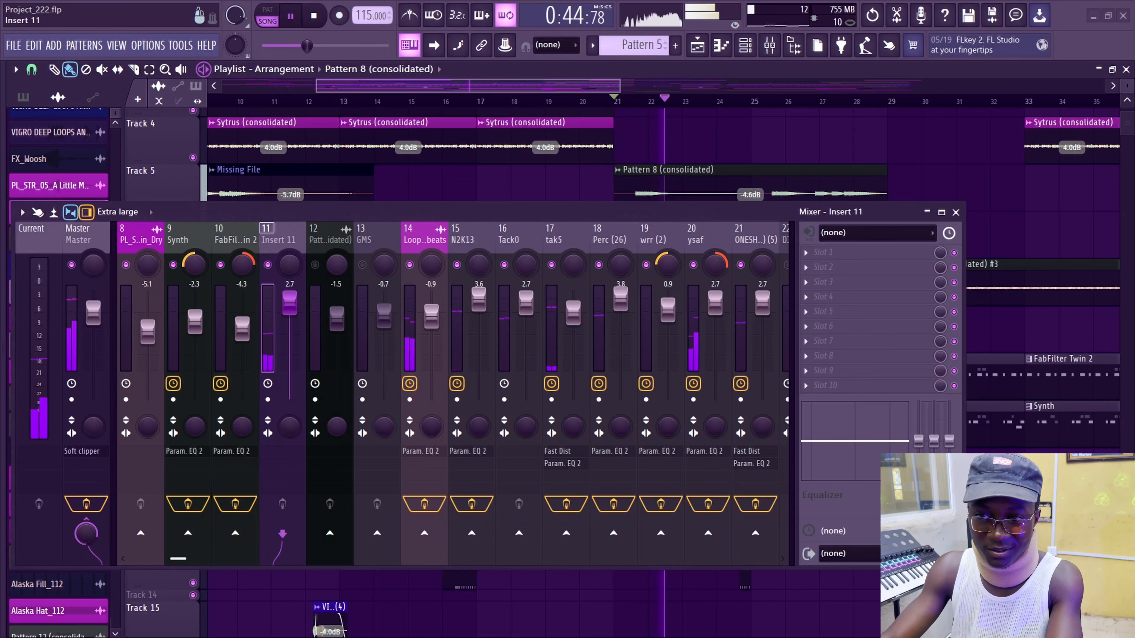
- Load Fruity Delay 2 on the Insert 11 track and play the beat to hear it
key("space")
left_click(806, 326)
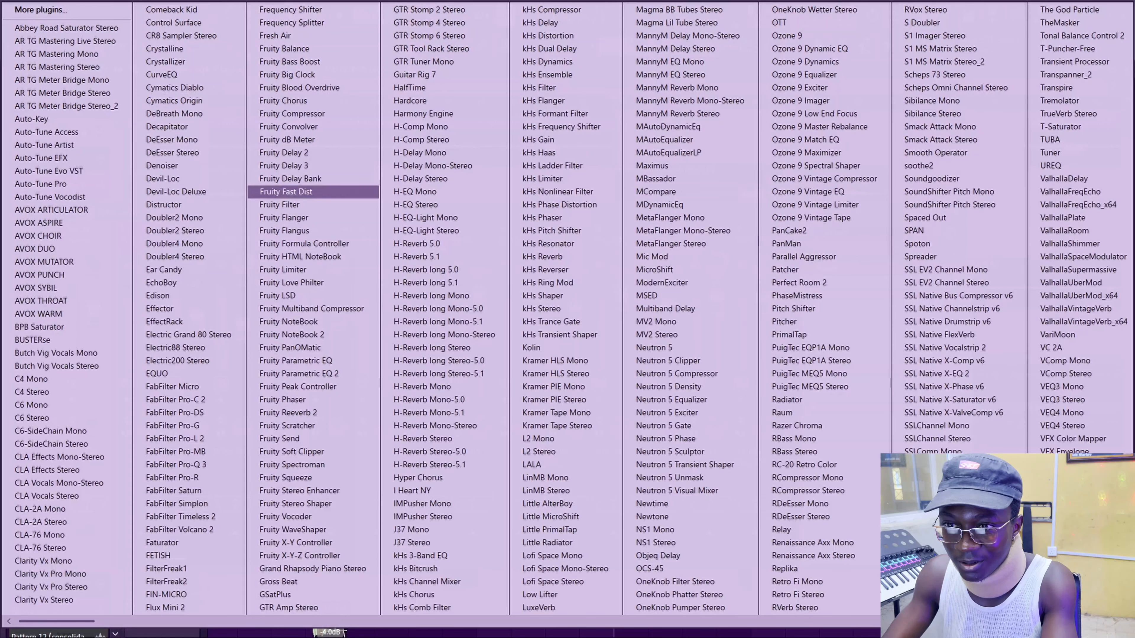
left_click(313, 157)
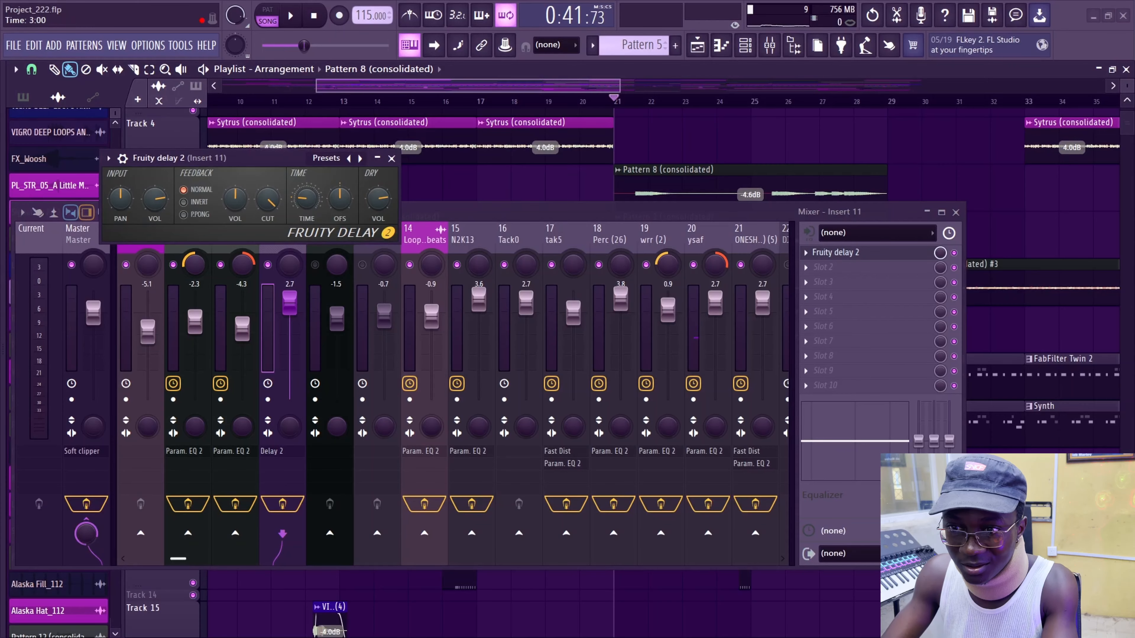
key("space")
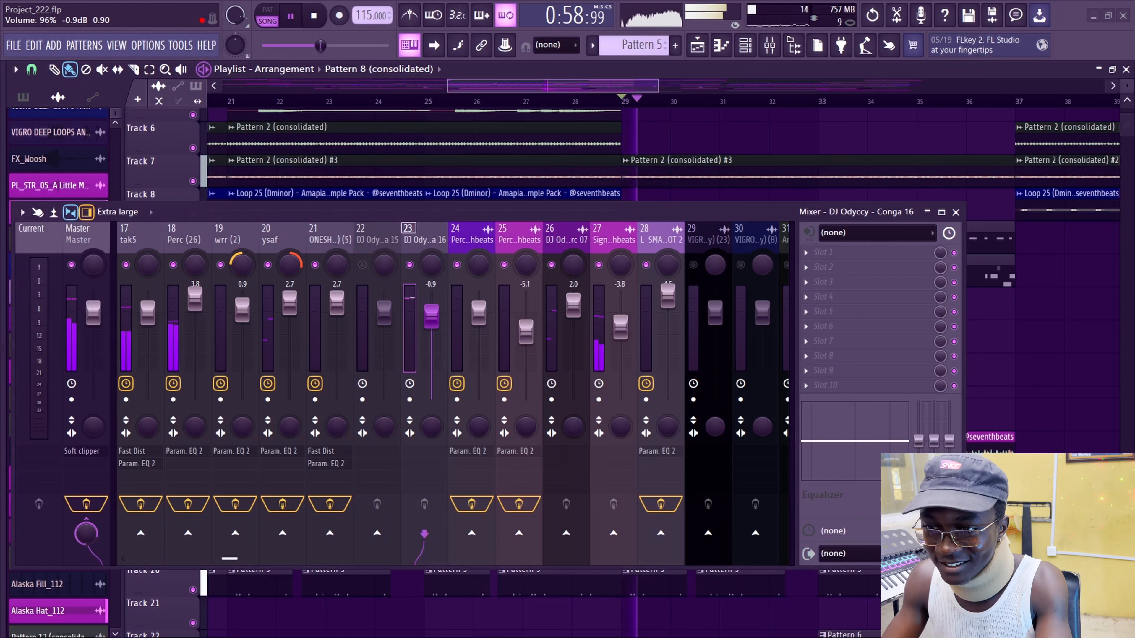
- Lower the DJ Odyccy - Conga 16 track to -1.9 dB and restart playback from bar 30 at Pattern 7
scroll(677, 139, "down", 7)
scroll(677, 138, "down", 1)
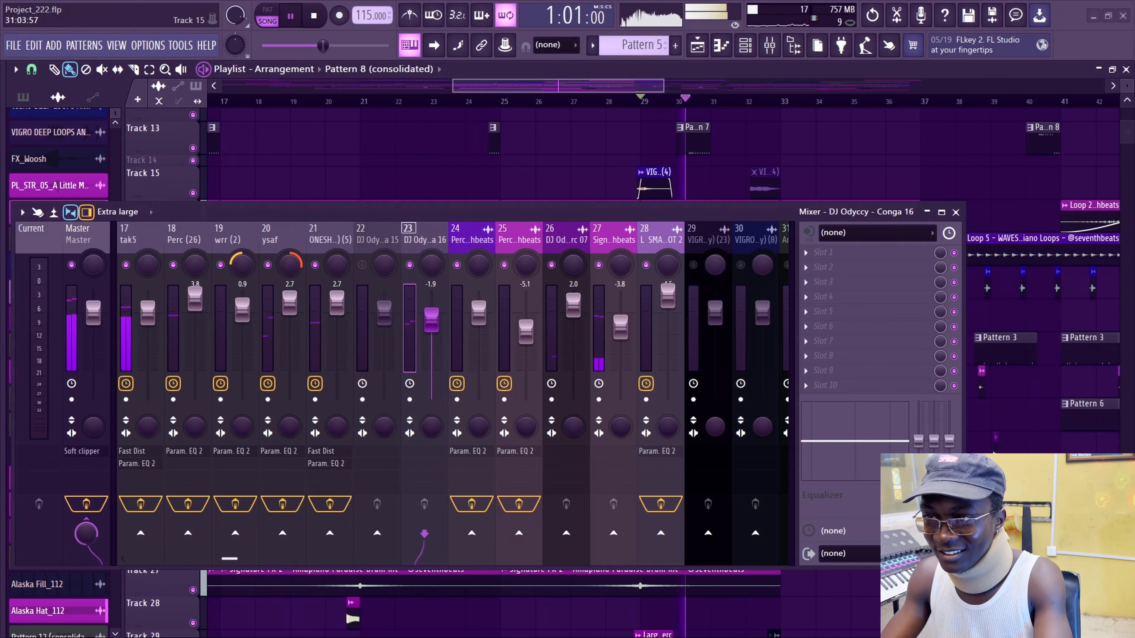
scroll(675, 139, "up", 3)
scroll(661, 148, "up", 2)
scroll(659, 147, "up", 5)
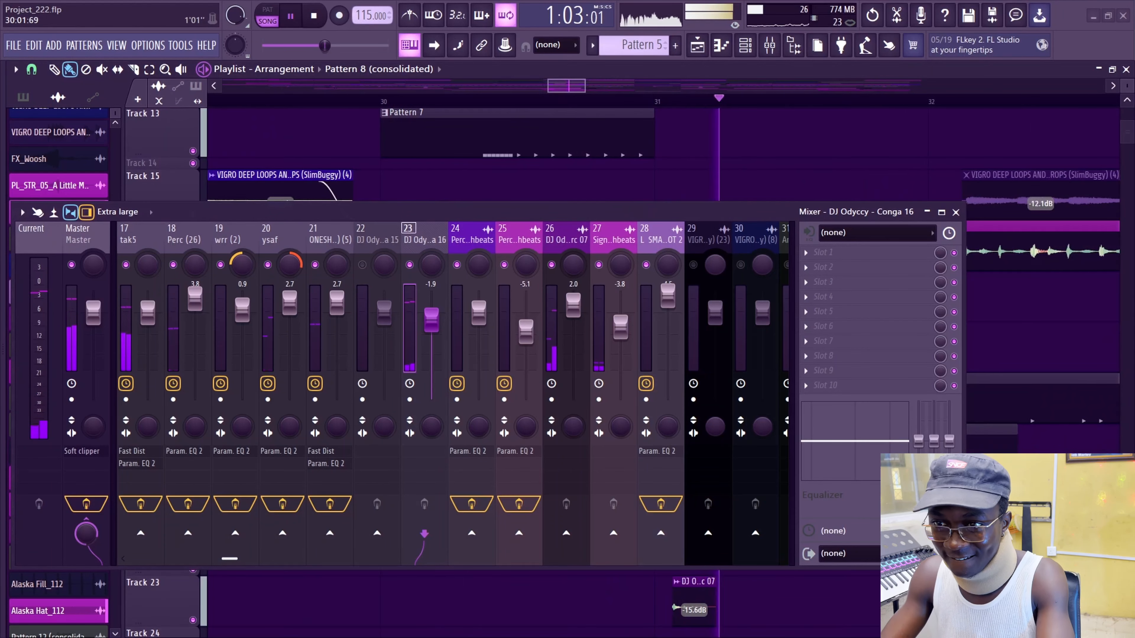
left_click(382, 101)
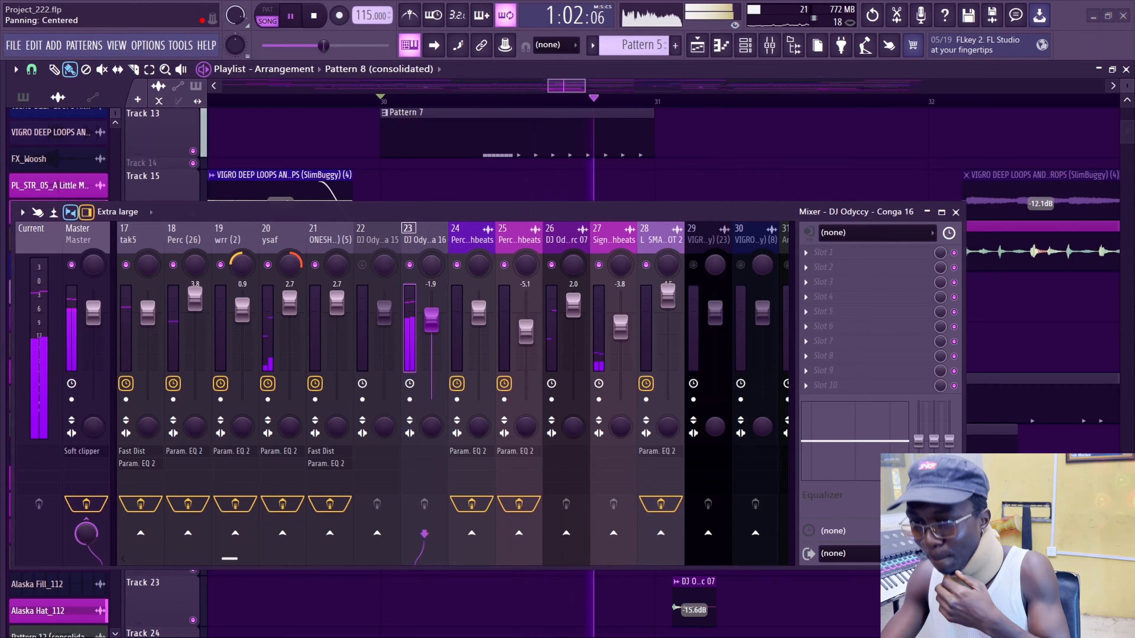
- Load Fruity Parametric EQ 2 on the DJ Odyccy - Conga 16 track and raise Band 1's frequency during playback
key("space")
left_click(806, 253)
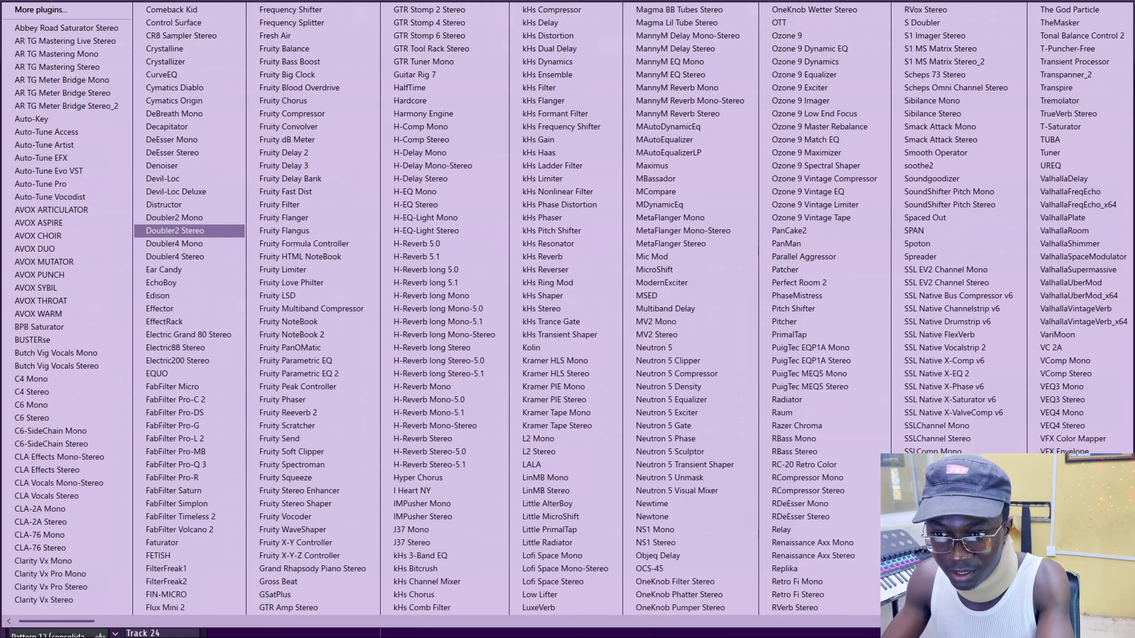
left_click(308, 374)
key("space")
left_click_drag(51, 188, 67, 188)
key("Escape")
key("space")
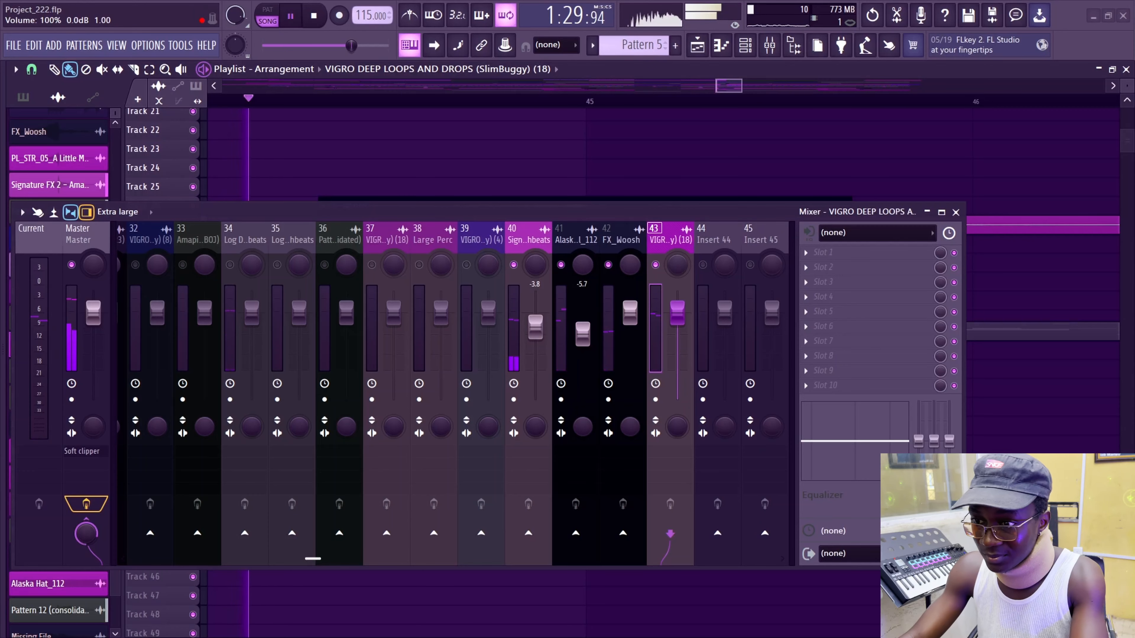
- Lower the FX_Woosh and Alaska Fill_112 tracks together to -2.5 dB and -8.2 dB
left_click(622, 240)
left_click(575, 240, "ctrl+shift")
left_click_drag(582, 334, 582, 343)
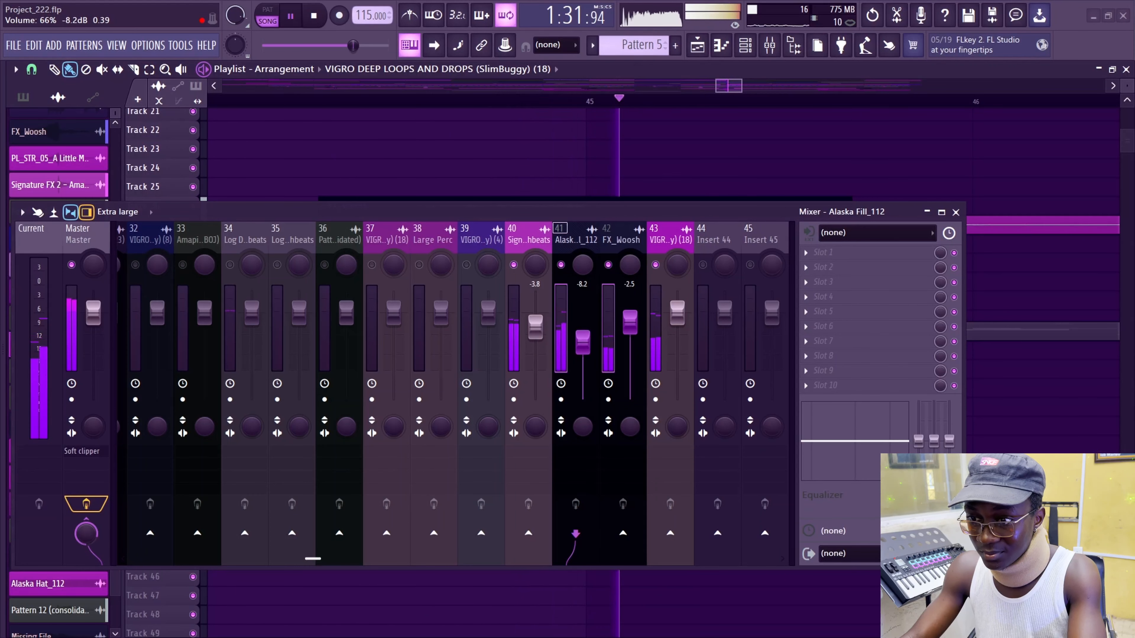
key("space")
- Load Fruity Delay 2 on the VIGRO DEEP LOOPS AND DROPS (18) track and set its input volume to 59%
left_click(670, 242)
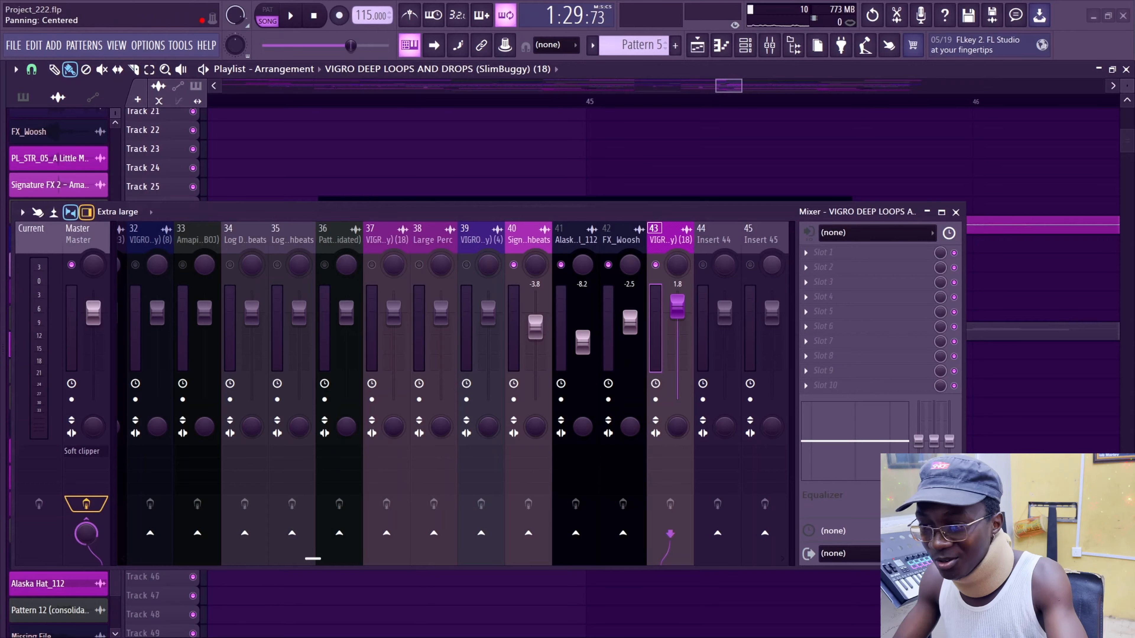
left_click(807, 253)
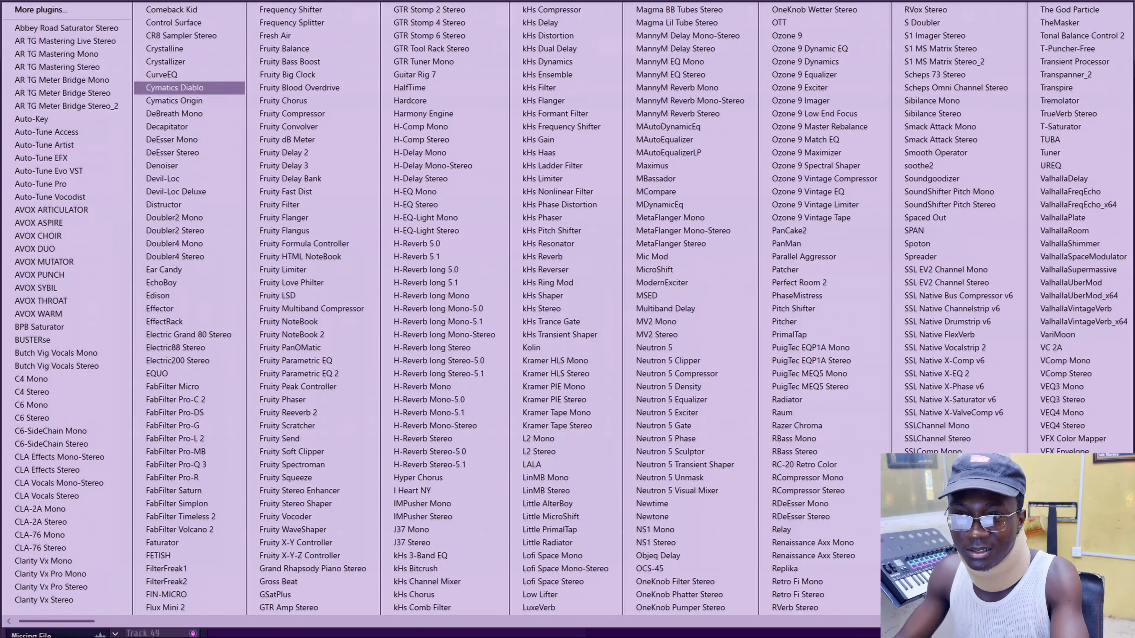
left_click(284, 153)
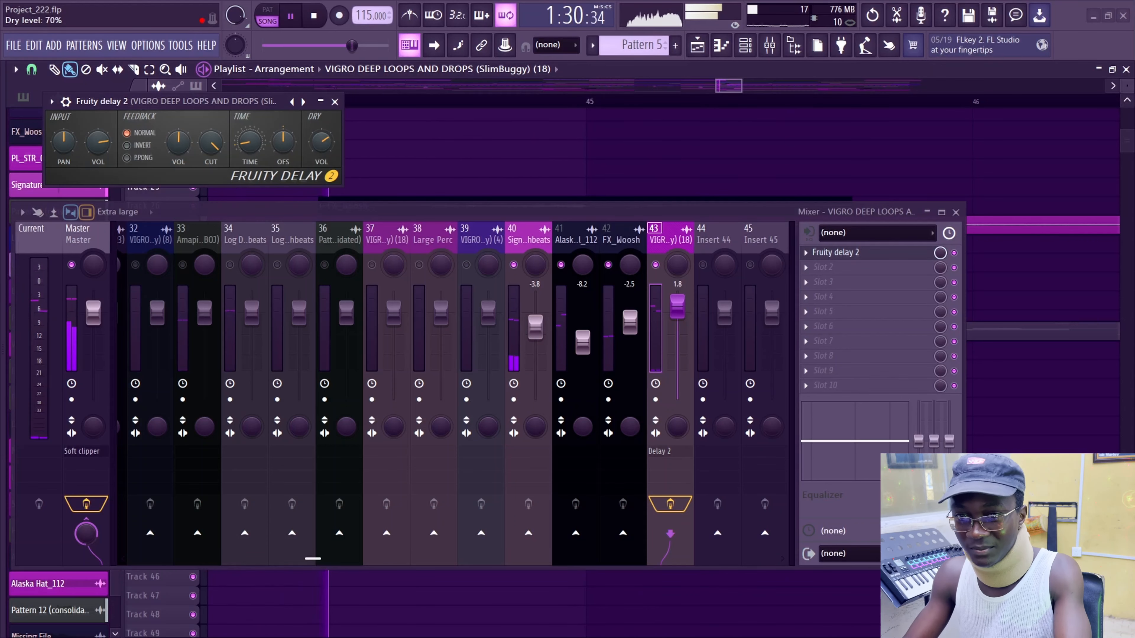
left_click_drag(98, 142, 98, 156)
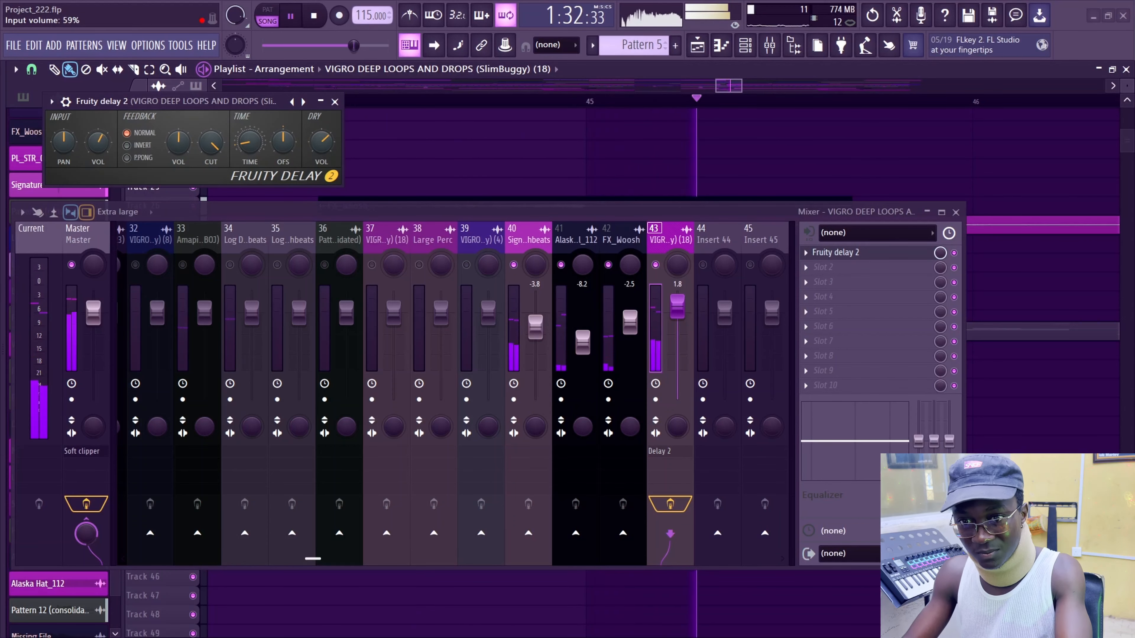
left_click(833, 253)
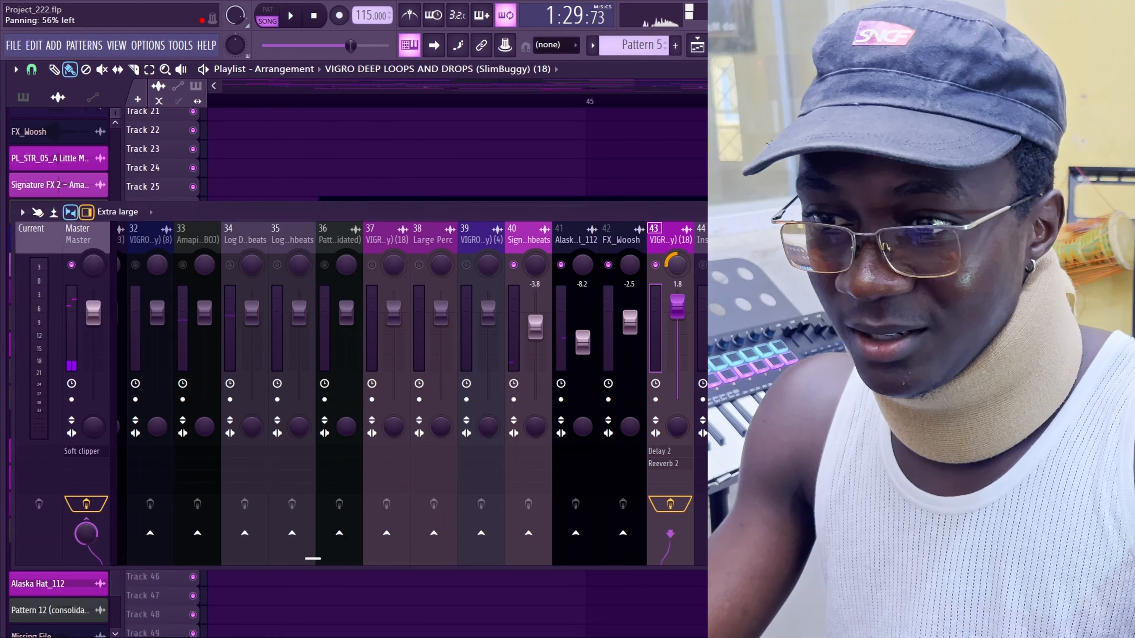
key("space")
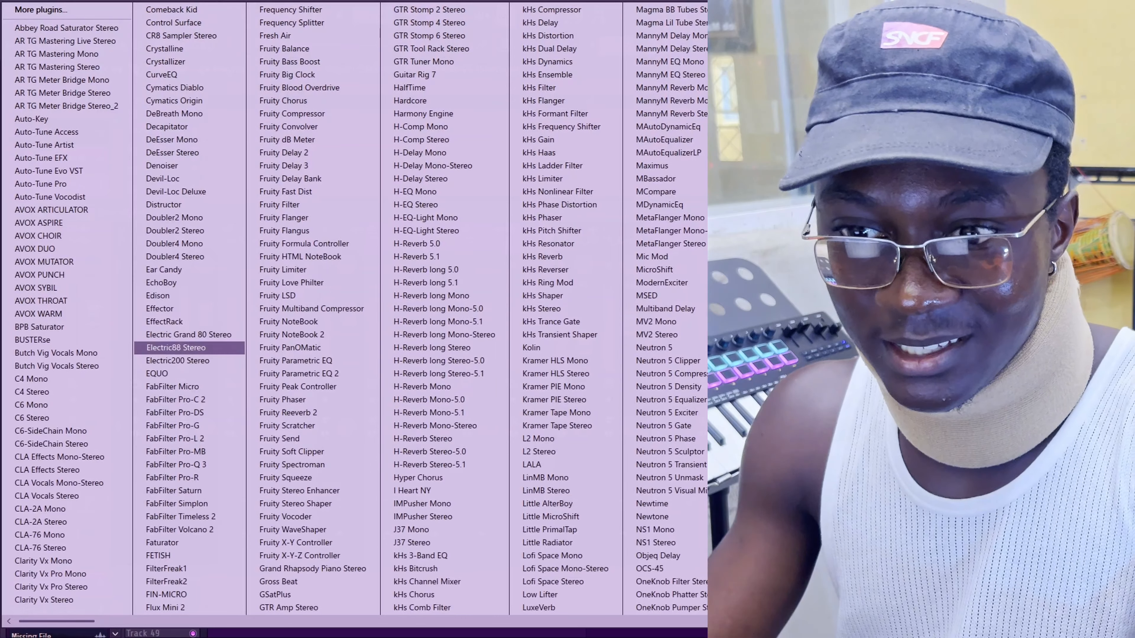
- Load Fruity Parametric EQ 2 on the VIGRO DEEP LOOPS AND DROPS (18) track and raise its Band 1 high-pass to 85 Hz
left_click(297, 374)
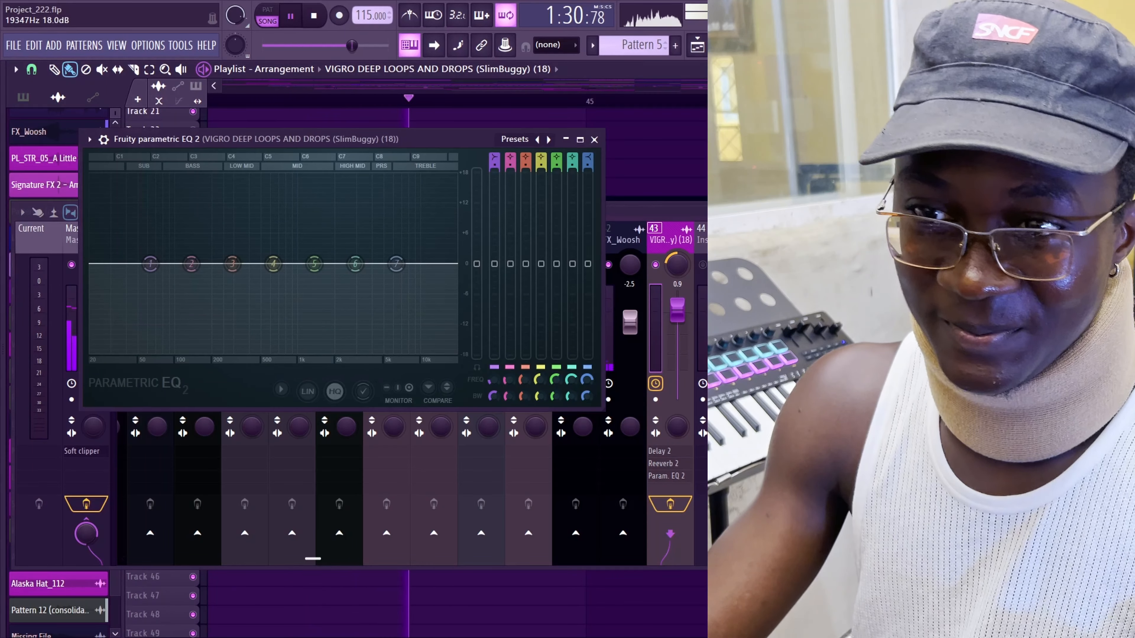
scroll(494, 157, "down", 2)
scroll(494, 164, "up", 2)
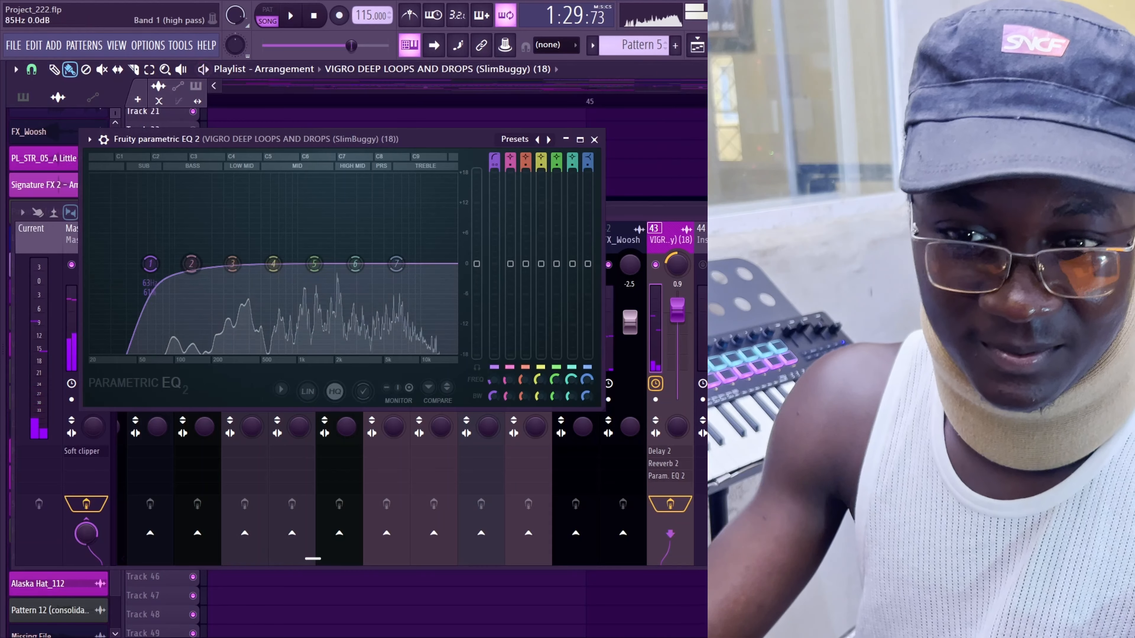
left_click_drag(150, 263, 165, 263)
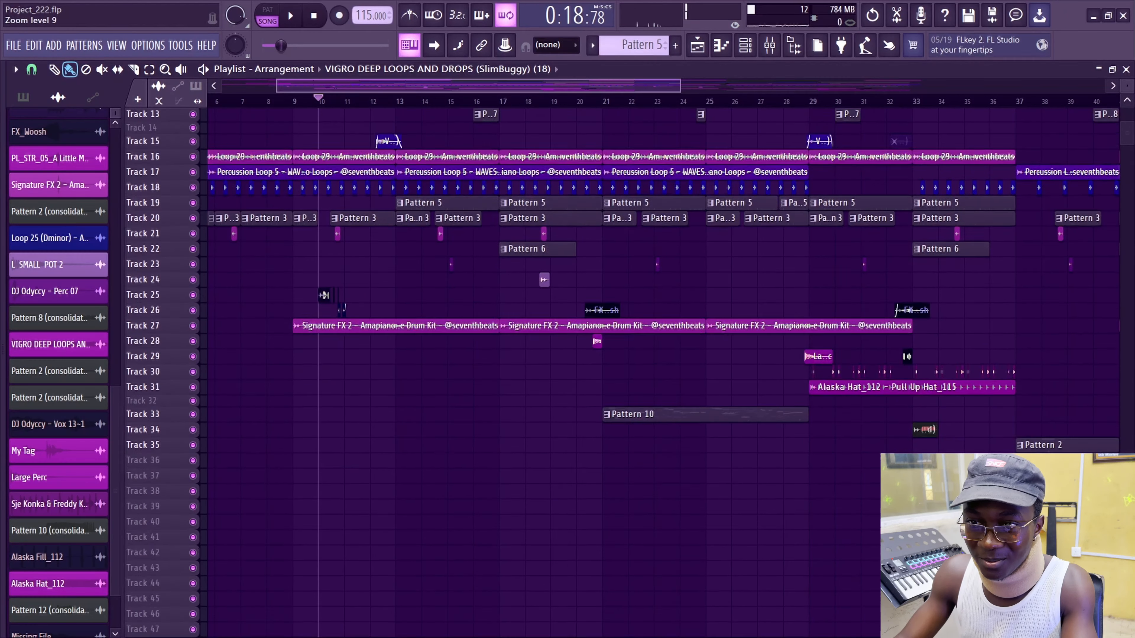
- Find the VIGRO DEEP LOOPS AND DROPS (23) clip on Track 25 and audition it from bar 10
scroll(295, 190, "up", 5)
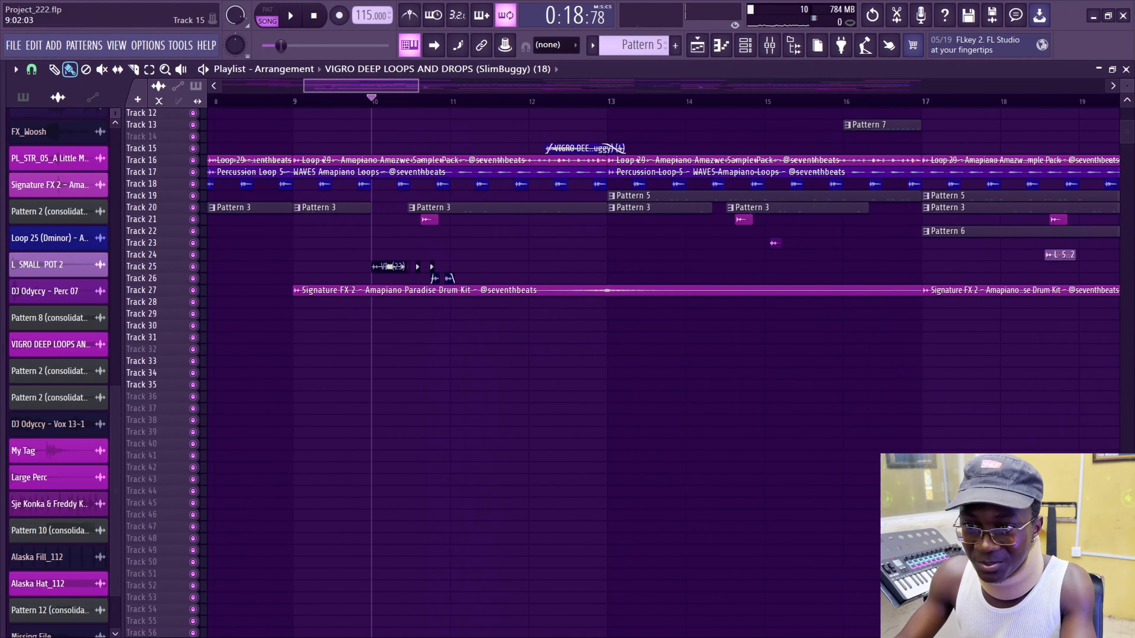
scroll(295, 190, "up", 3)
left_click(294, 101)
scroll(393, 268, "up", 4)
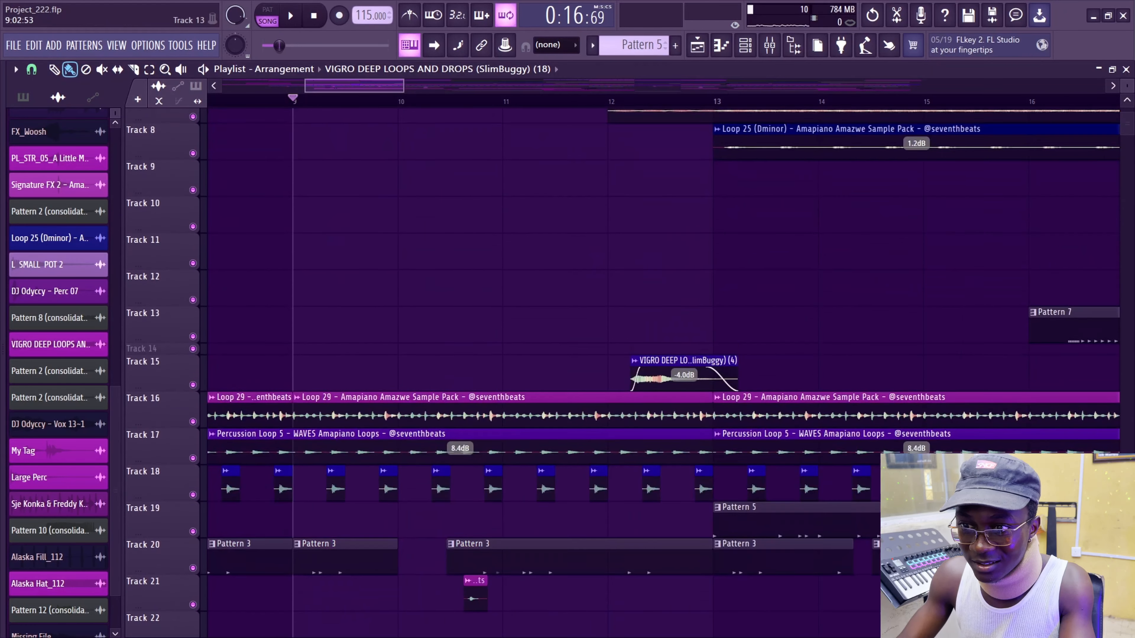
scroll(398, 358, "down", 5)
scroll(399, 393, "up", 5)
scroll(399, 394, "up", 3)
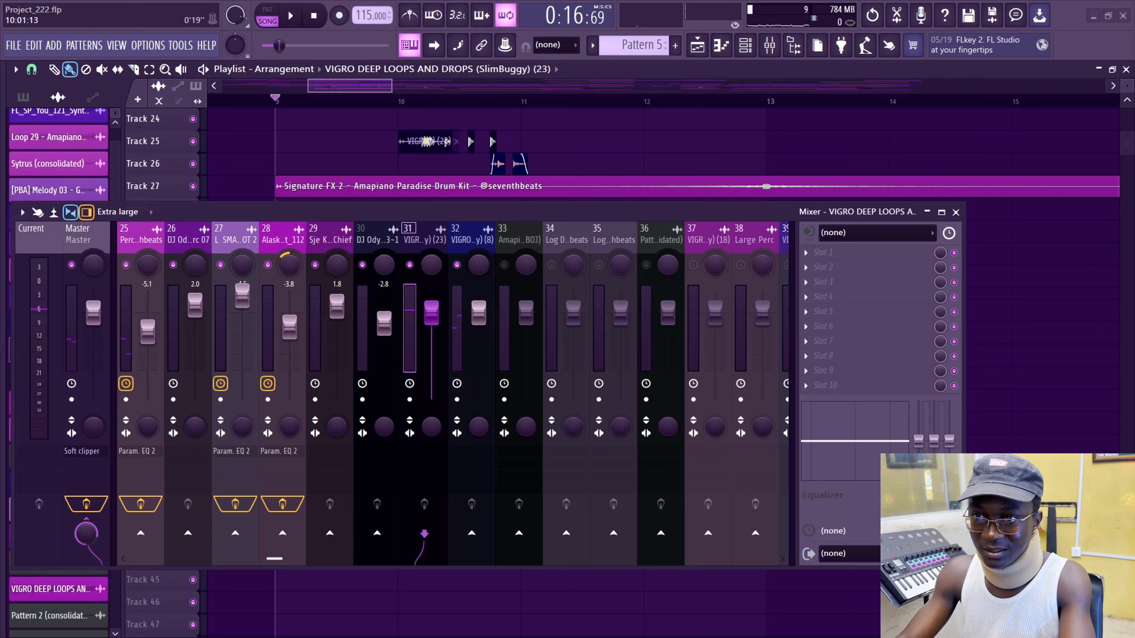
left_click(399, 102)
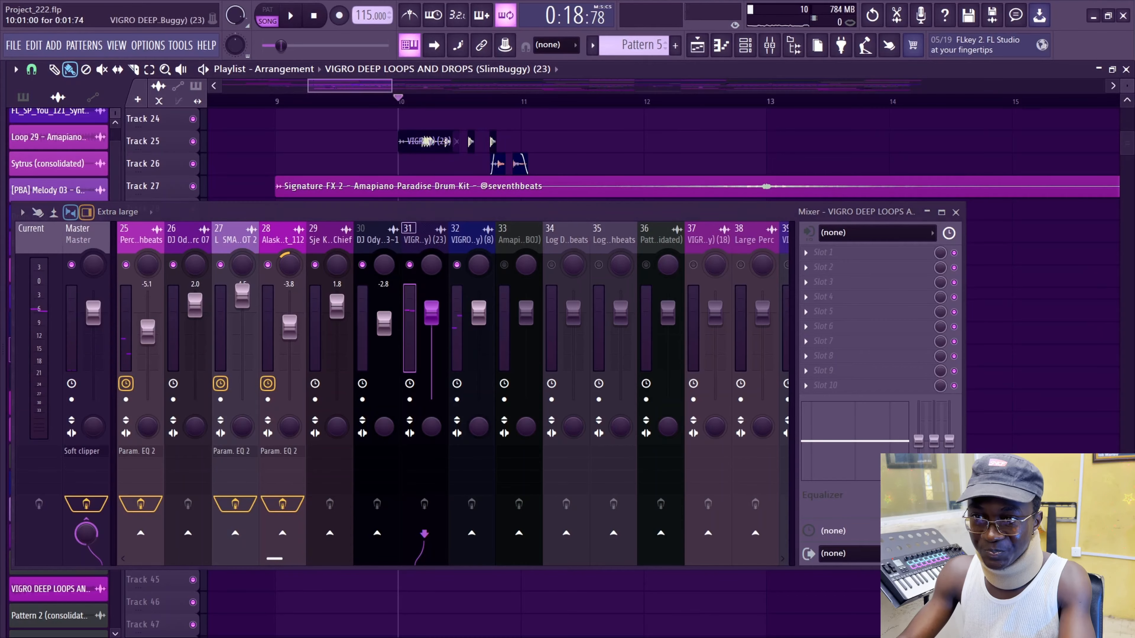
key("space")
key("space")
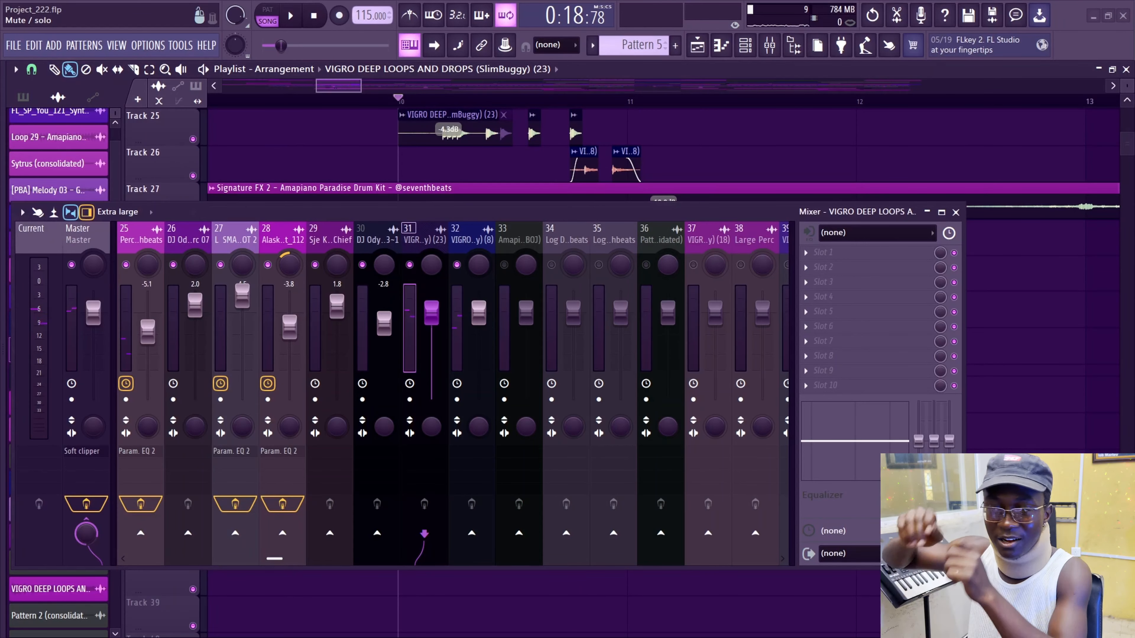
- Load ValhallaVintageVerb on the VIGRO DEEP LOOPS AND DROPS (23) track and set its LowCut to 90 Hz
left_click(827, 253)
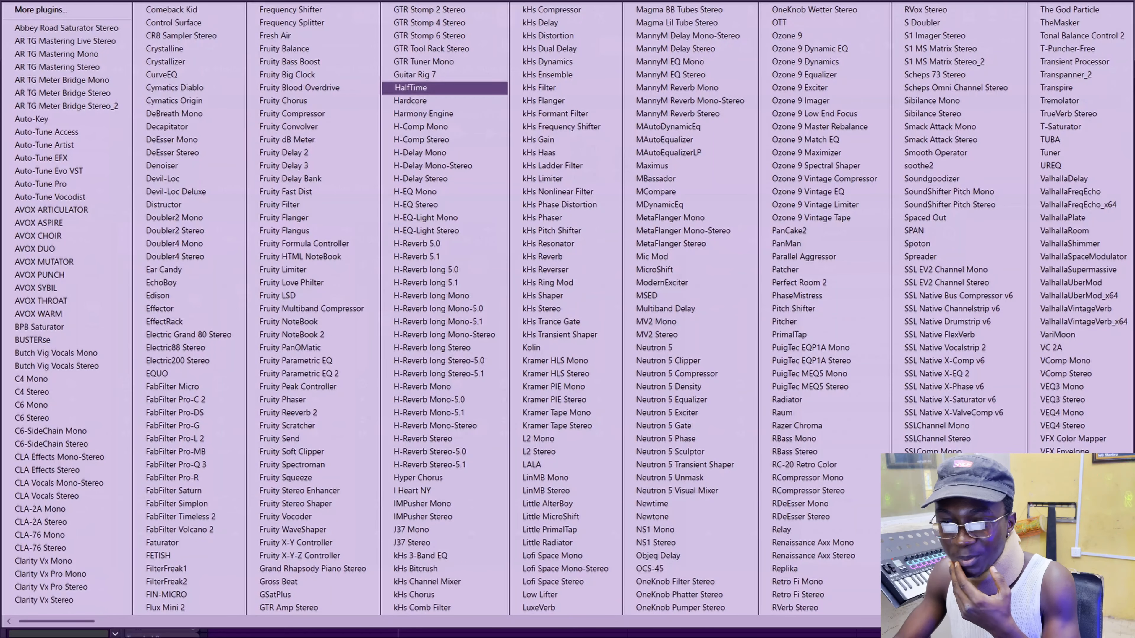
scroll(277, 201, "down", 2)
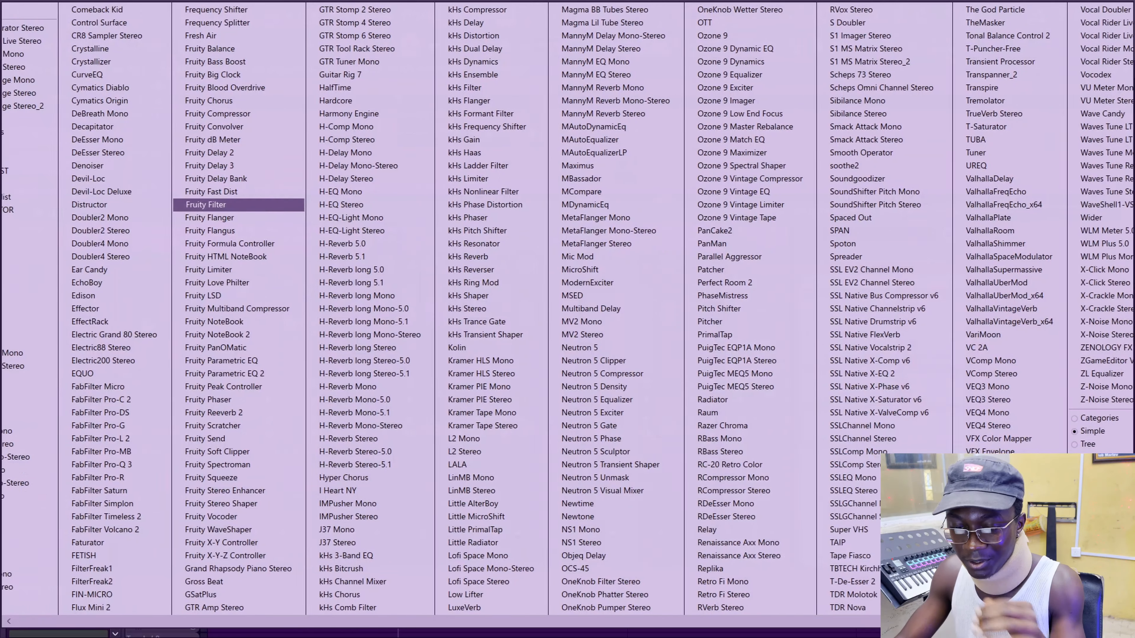
left_click(923, 309)
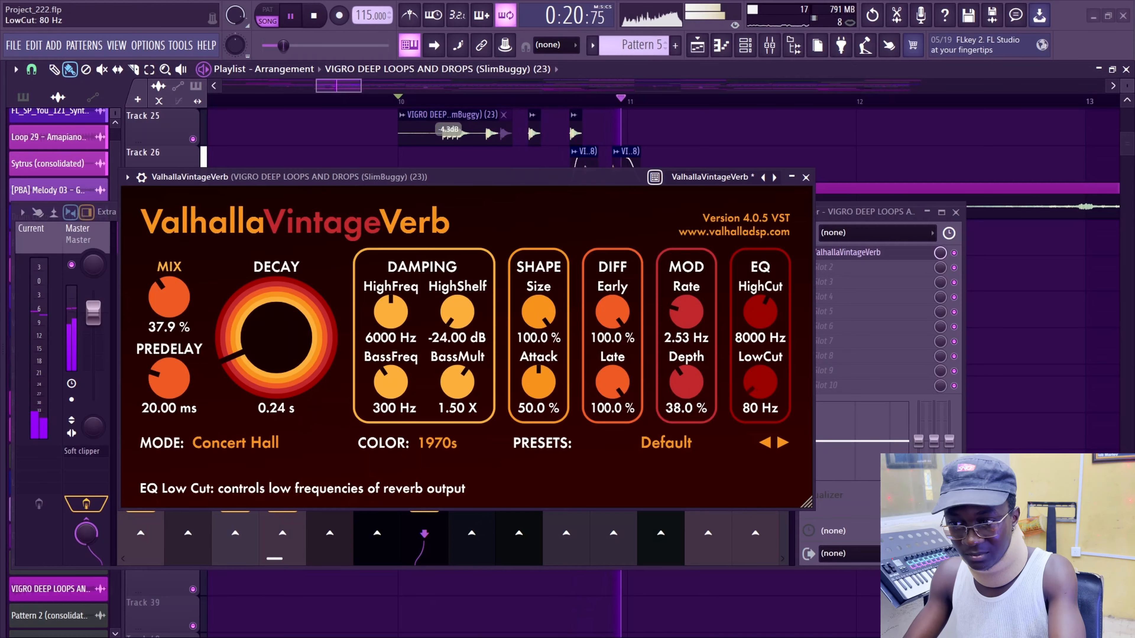
left_click_drag(761, 383, 760, 380)
key("space")
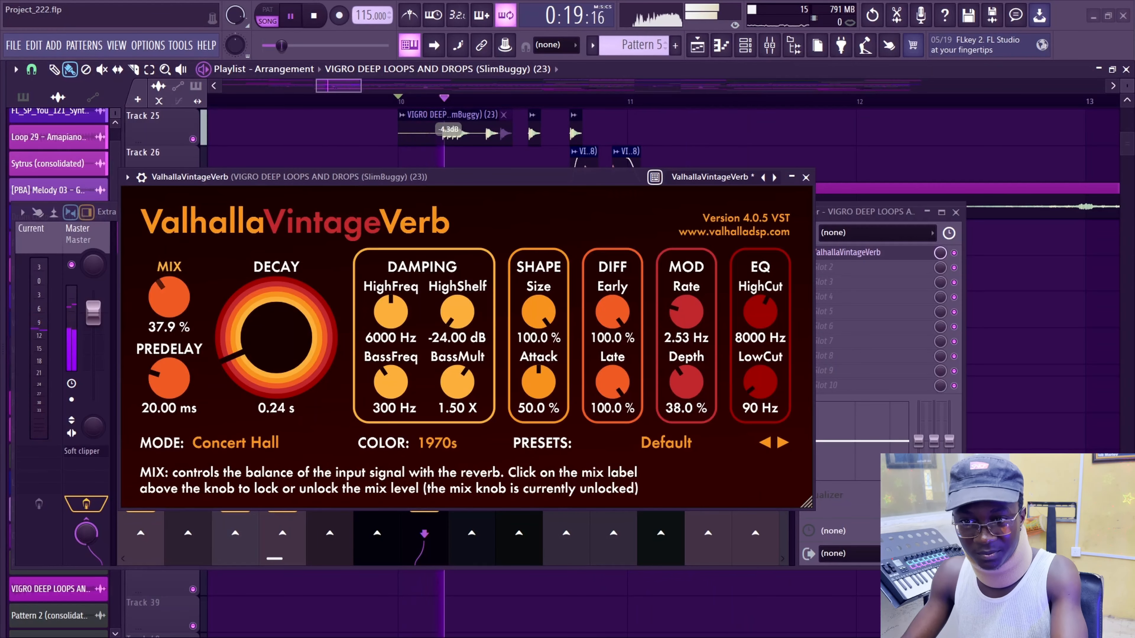
- Set the reverb's mix to 48.1% and decay to 0.22 s, and lower the VIGRO DEEP LOOPS AND DROPS (23) track to -1.9 dB
left_click_drag(169, 297, 169, 282)
left_click_drag(276, 338, 277, 340)
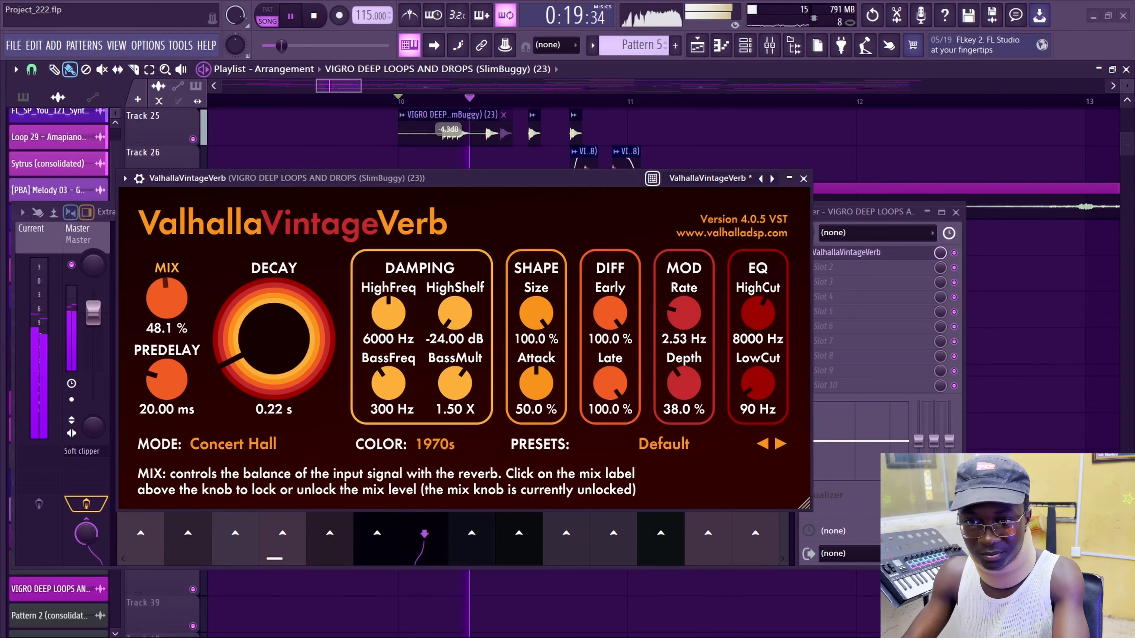
key("Escape")
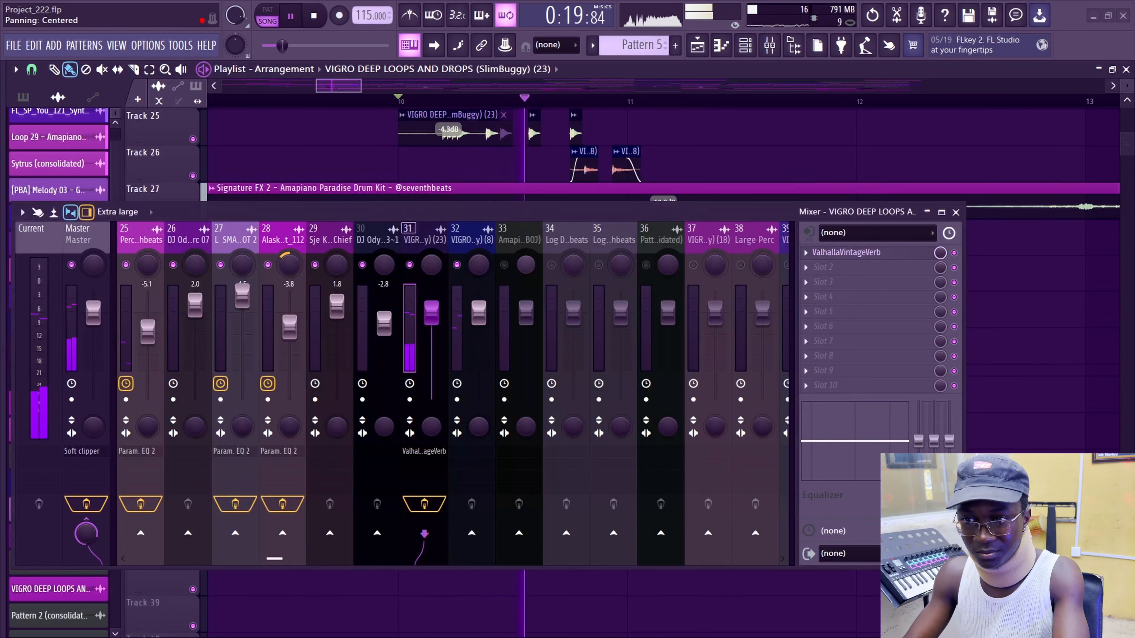
left_click_drag(431, 312, 431, 319)
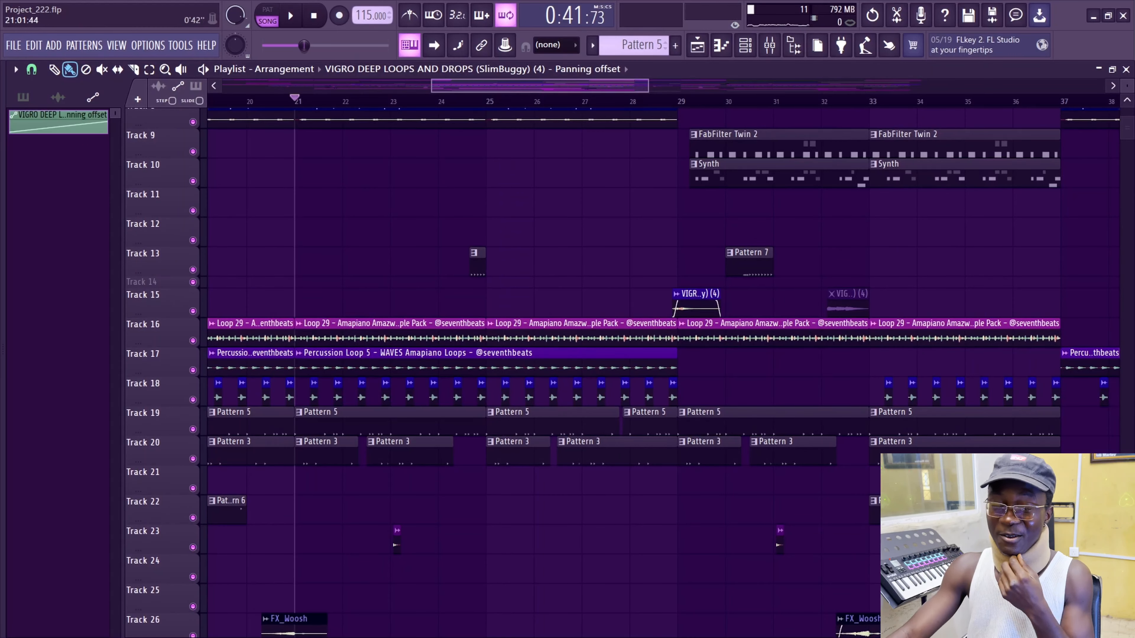
- Play Pattern 10 from bar 21, add Fruity WaveShaper with a raised midpoint to Log Drum track 34, and lower that track to -1.9 dB
scroll(315, 393, "down", 10)
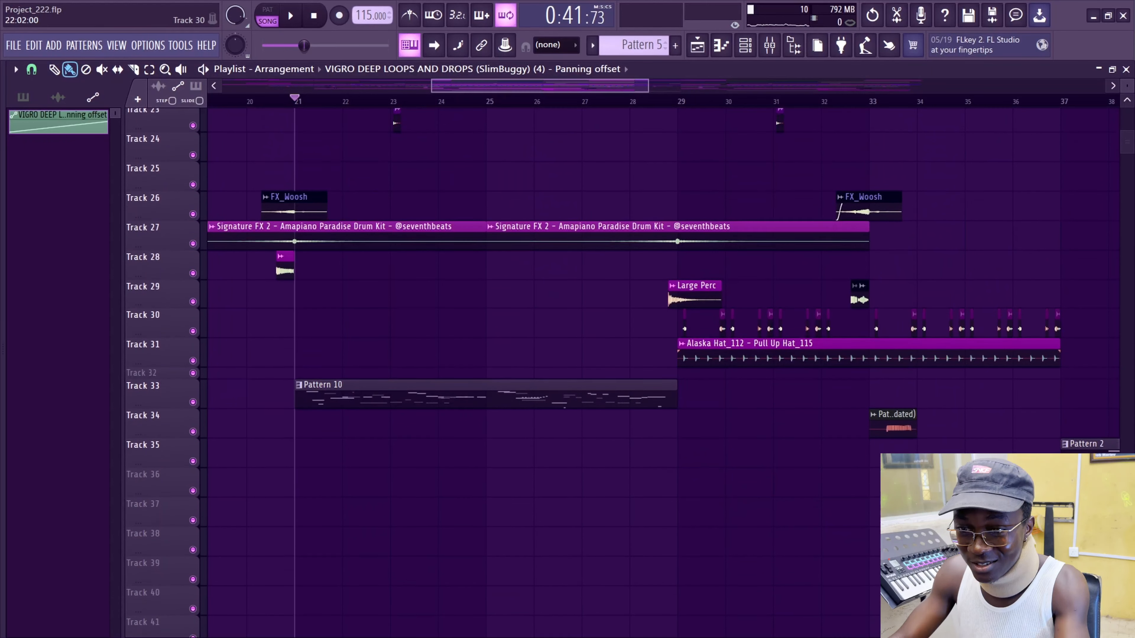
left_click(318, 394)
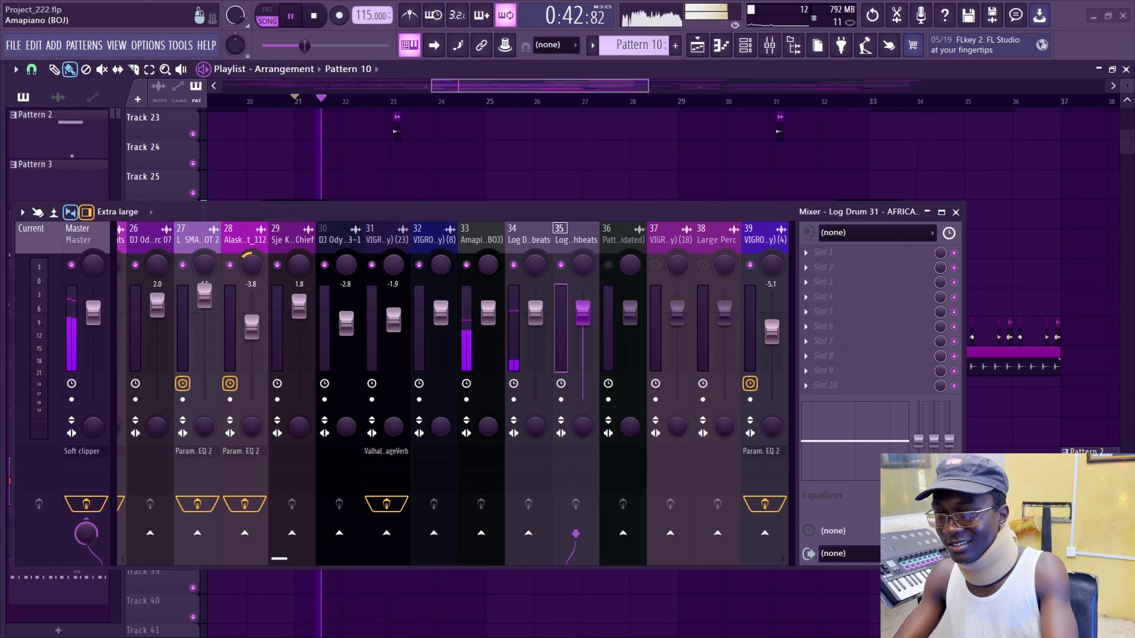
key("alt+F8")
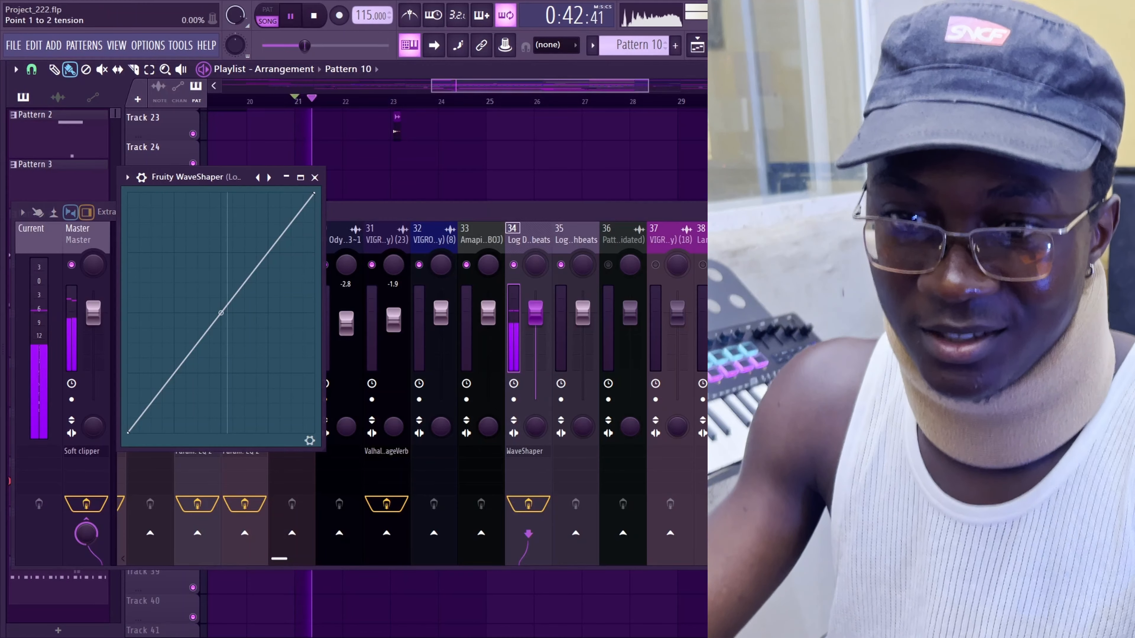
left_click_drag(220, 313, 221, 248)
key("Escape")
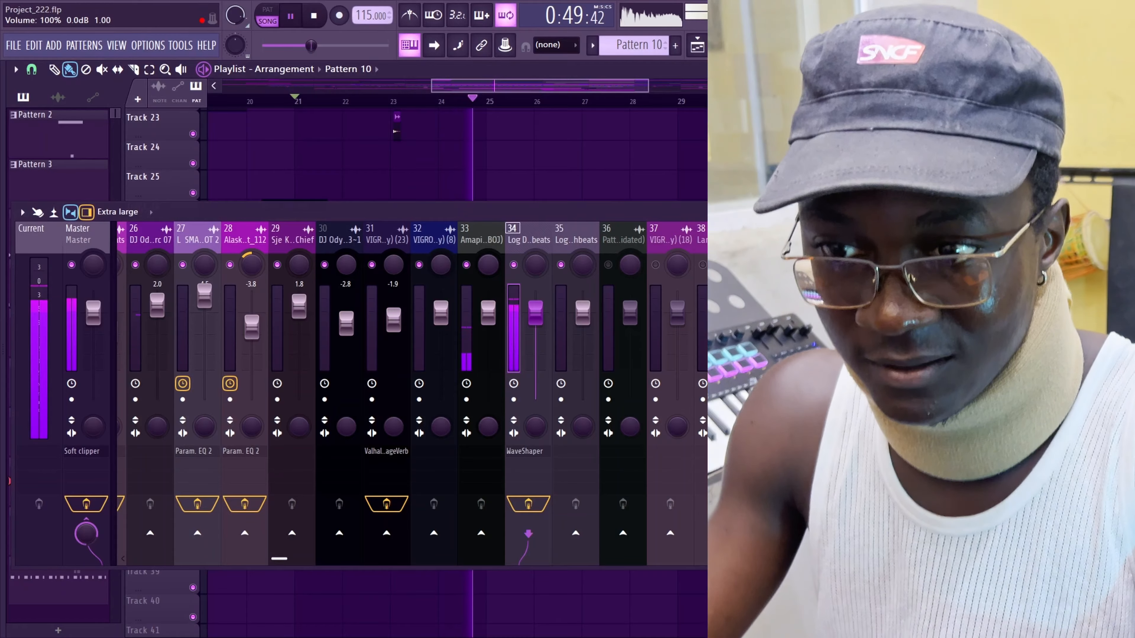
left_click_drag(535, 313, 536, 317)
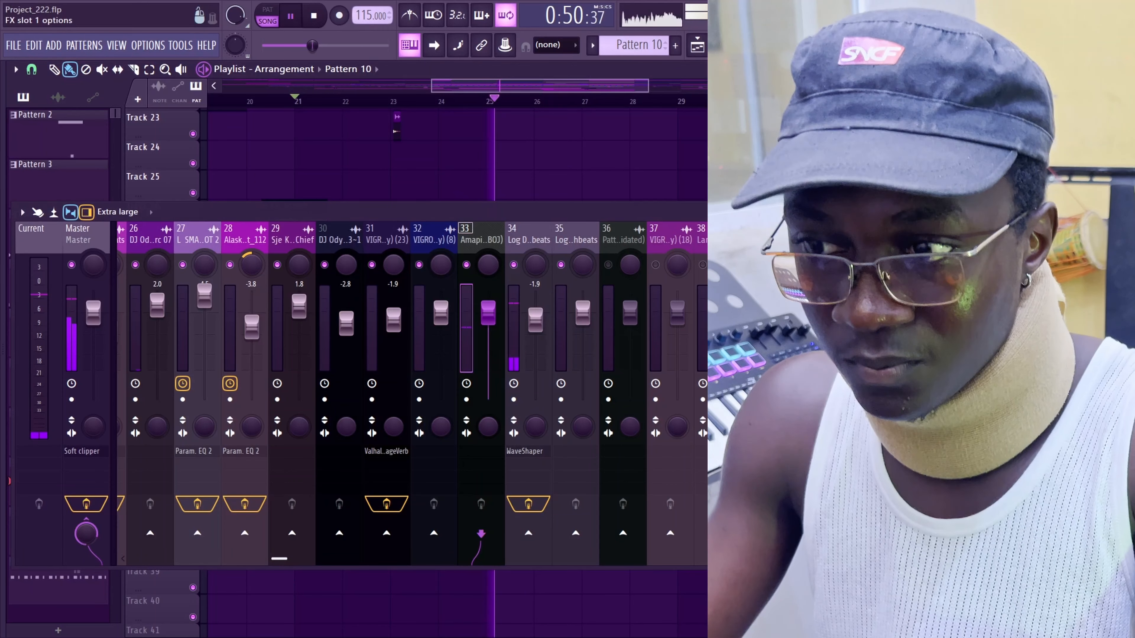
- Load Fruity Parametric EQ 2 on the Amapiano (BOJ) track and make Band 1 a high-pass at 45 Hz
left_click(480, 451)
left_click(304, 360)
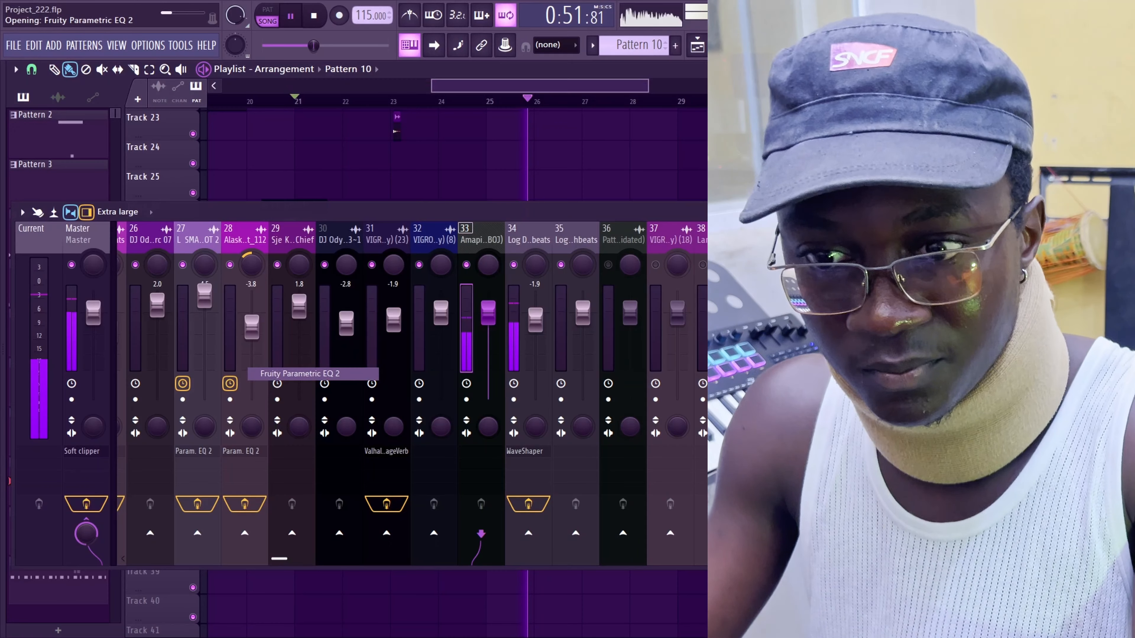
key("space")
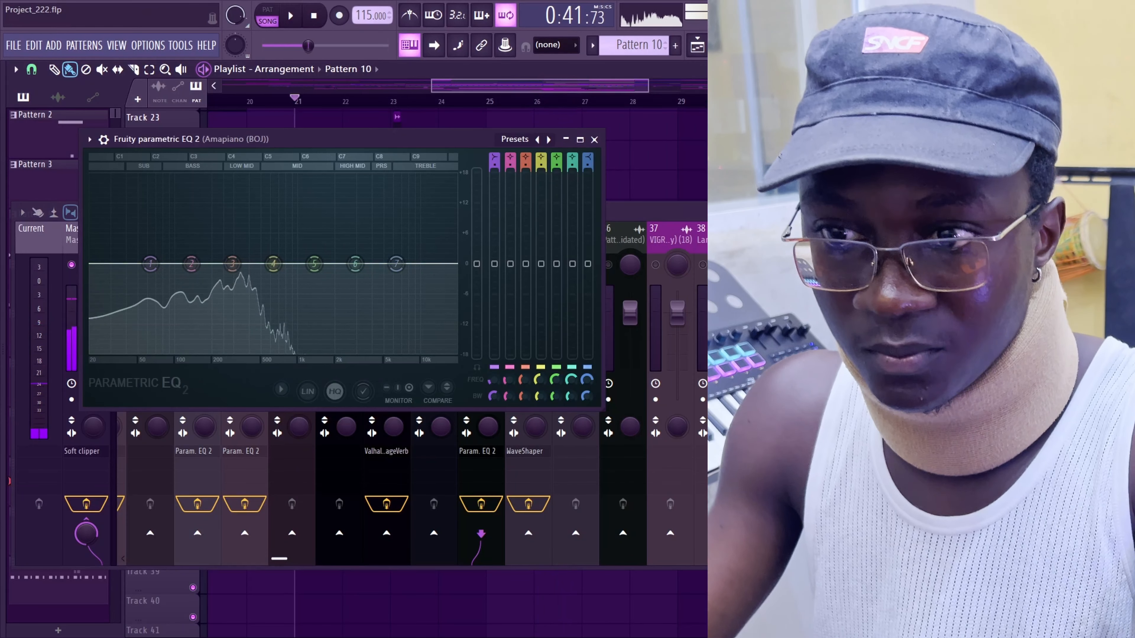
key("space")
key("space")
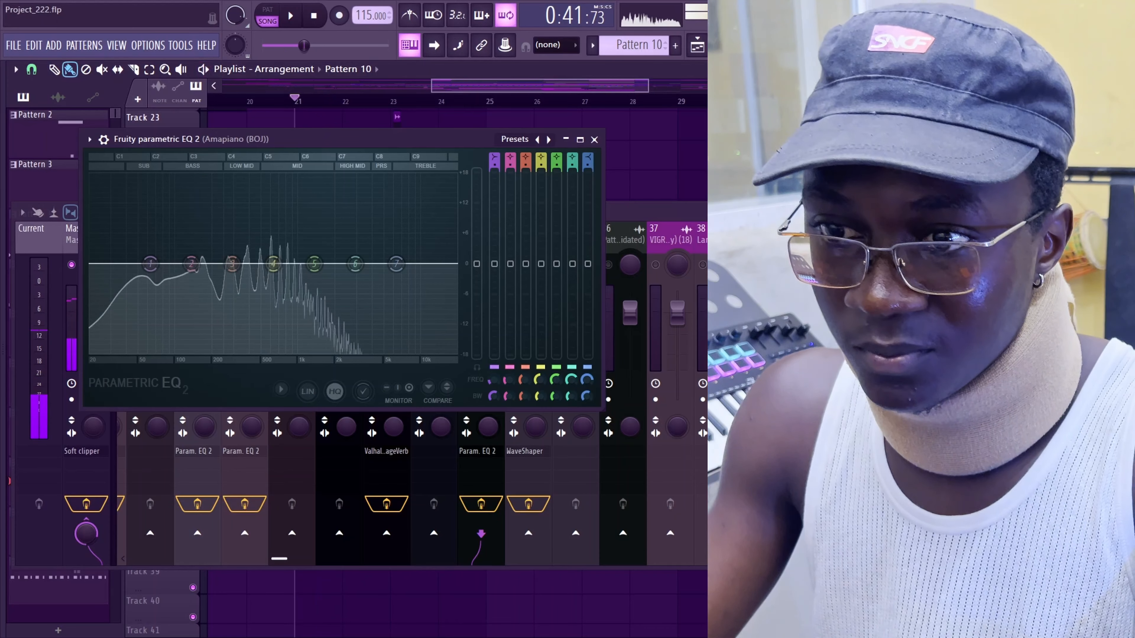
left_click_drag(494, 157, 495, 166)
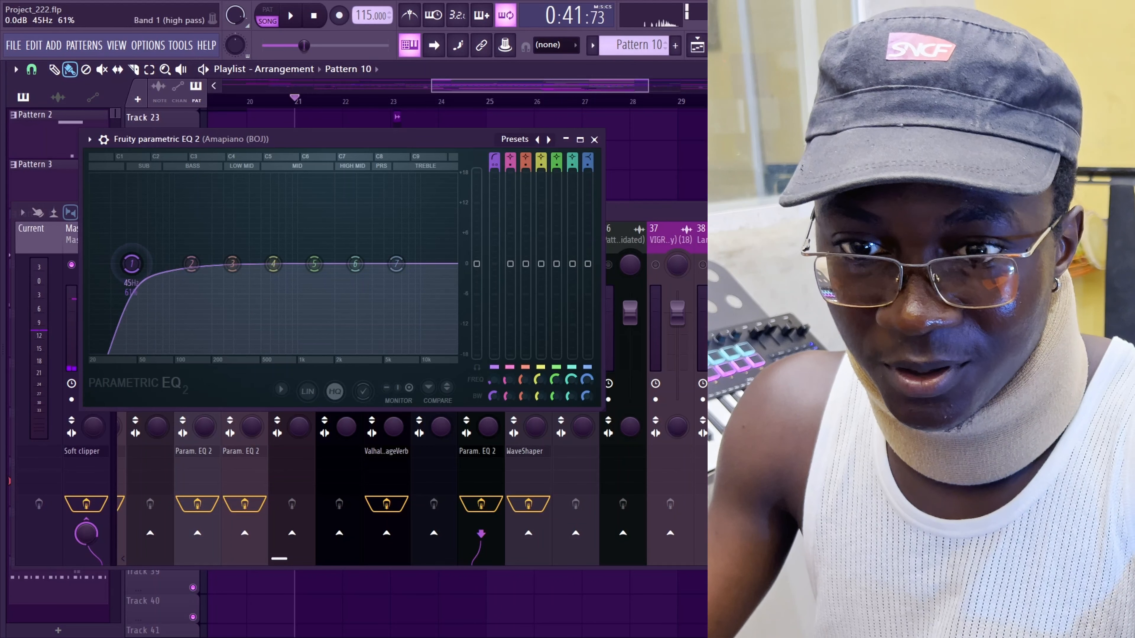
- Boost Band 2 of the Amapiano (BOJ) EQ by about 2.4 dB at 511 Hz during playback
left_click_drag(385, 139, 707, 213)
key("space")
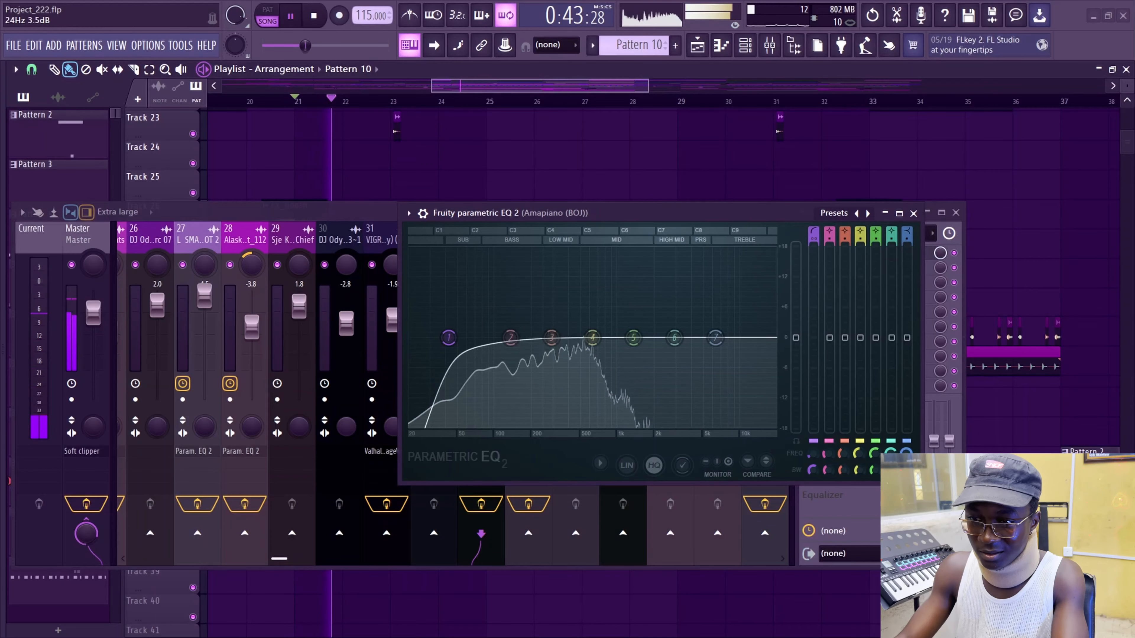
left_click_drag(510, 338, 580, 320)
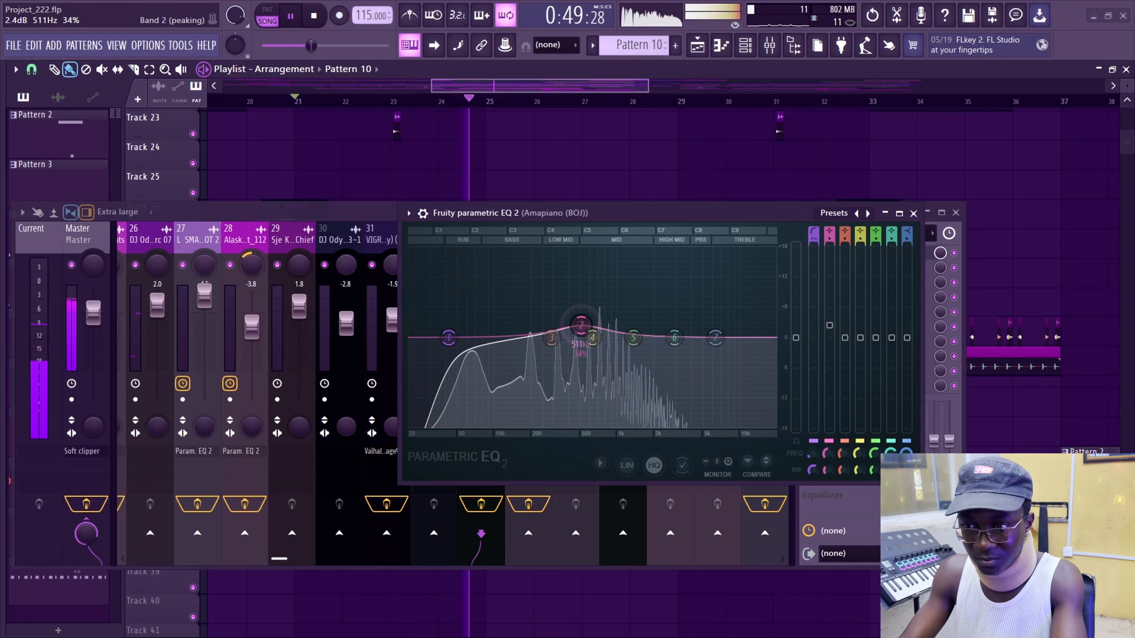
key("Escape")
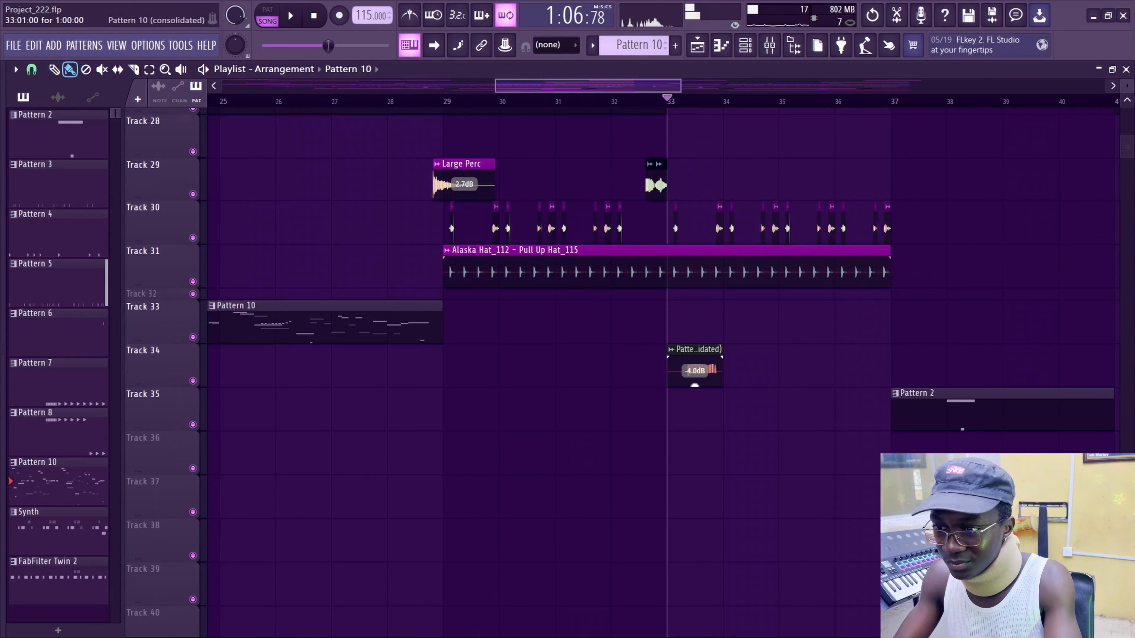
- Play the Pattern 10 (consolidated) clip from bar 33, enable its mixer track, and set the track level to -0.9 dB
double_click(439, 126)
key("space")
left_click(452, 102)
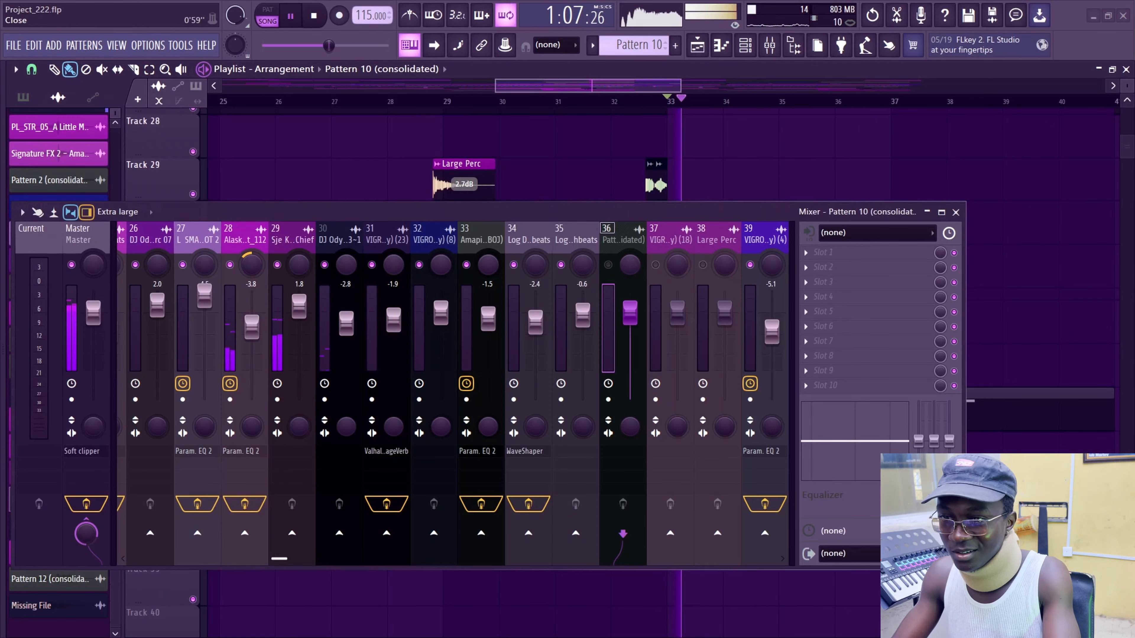
left_click(609, 265)
key("space")
key("space")
scroll(609, 269, "down", 3)
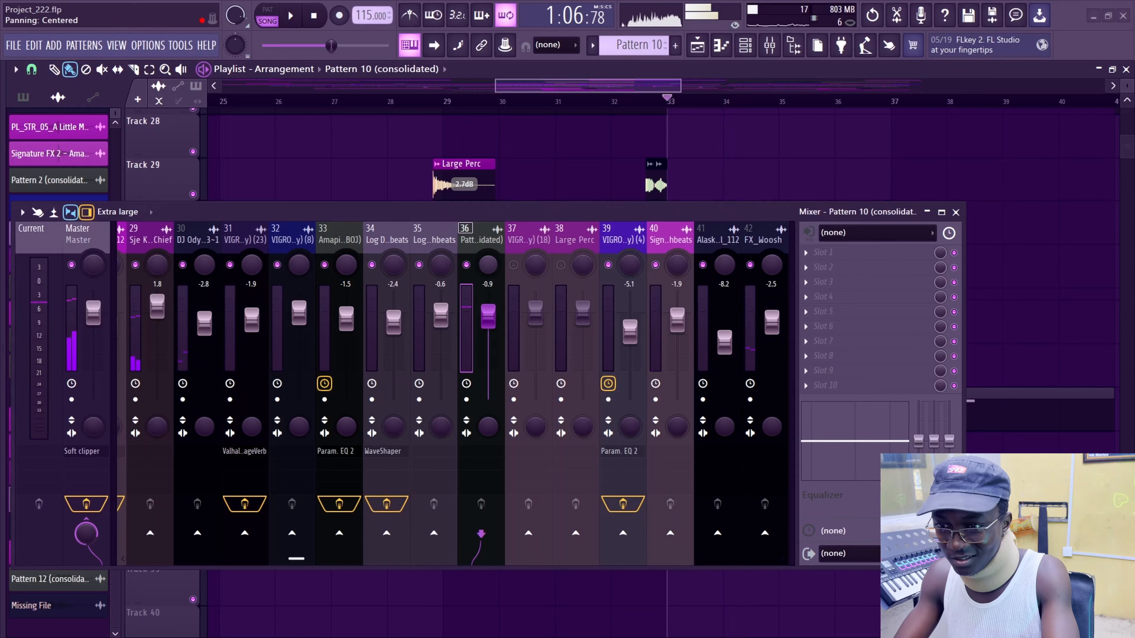
- Load Fruity Parametric EQ 2 on the Pattern 10 (consolidated) track and lower the track to -1.9 dB
left_click(831, 253)
left_click(308, 374)
key("space")
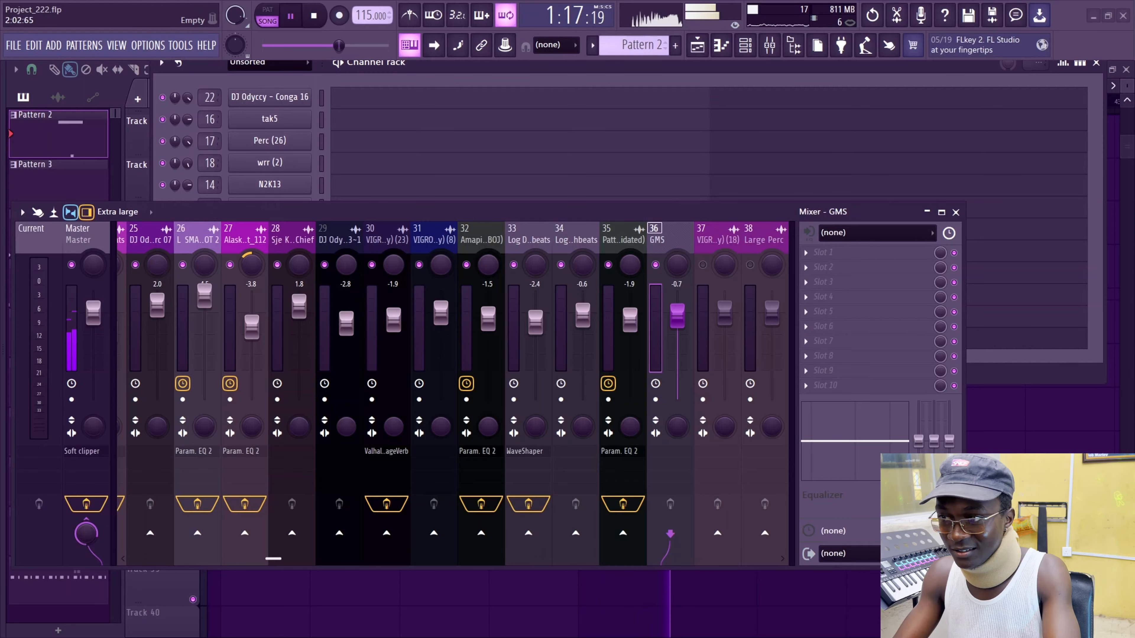
- Close the channel rack, load Fruity Fast Dist on the GMS track, and set its post gain to 95% during Pattern 2 playback
left_click(1096, 63)
scroll(572, 154, "down", 5)
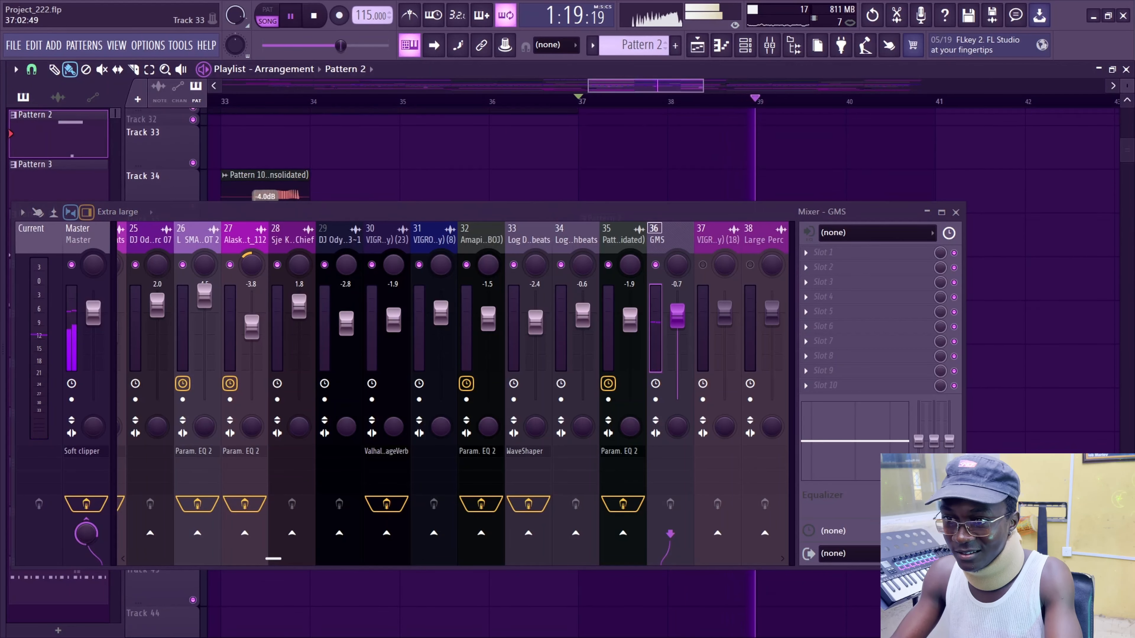
key("space")
scroll(585, 154, "down", 5)
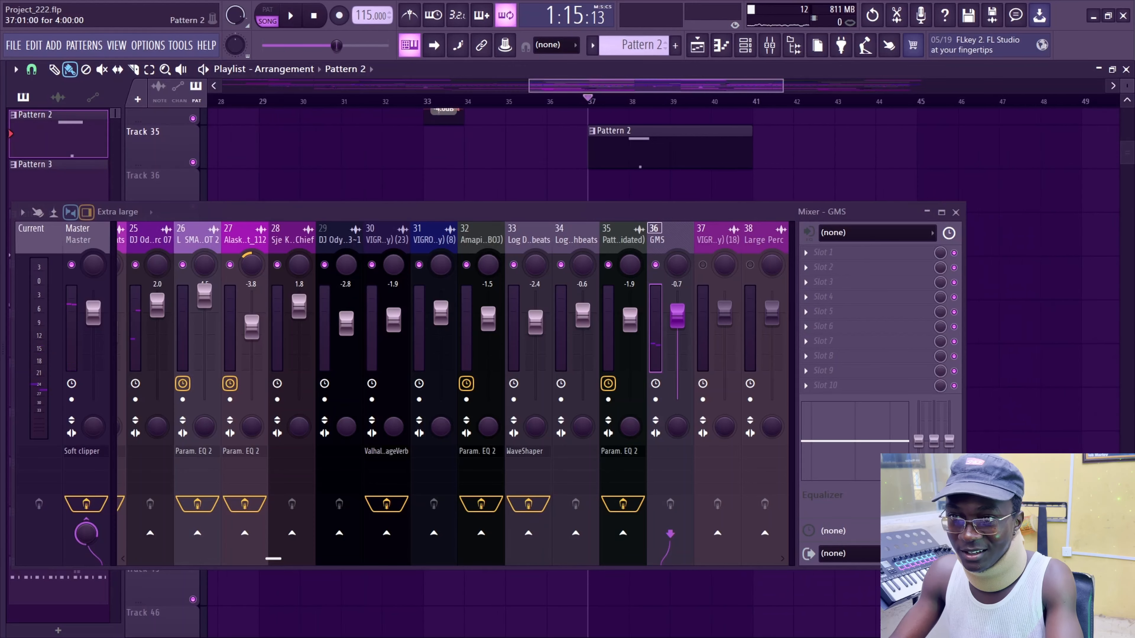
scroll(585, 155, "up", 1)
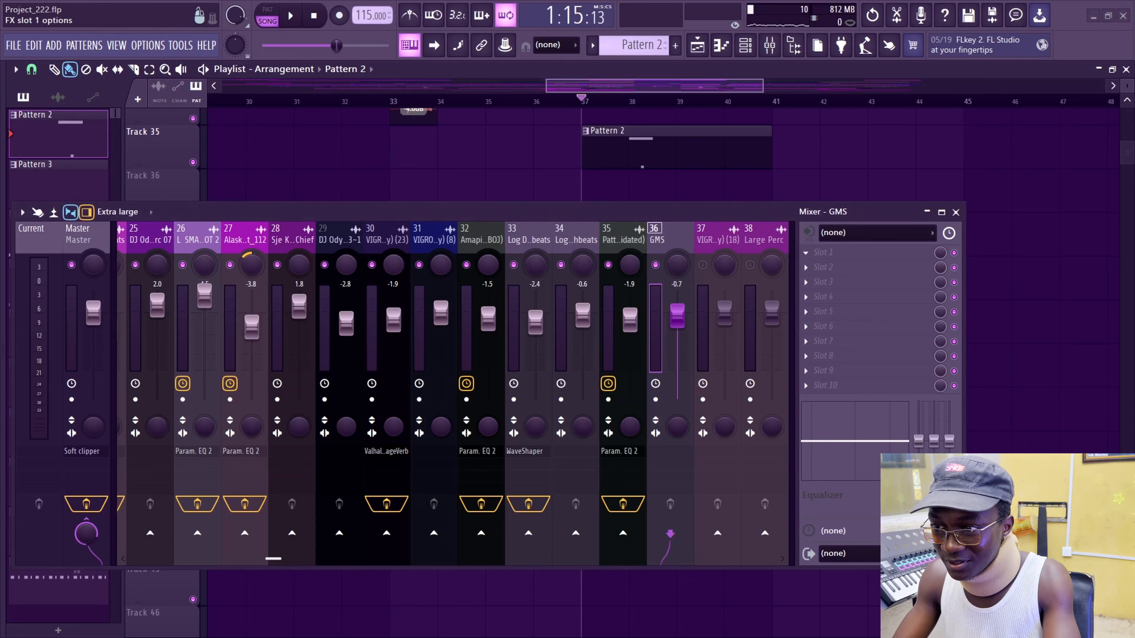
left_click(827, 252)
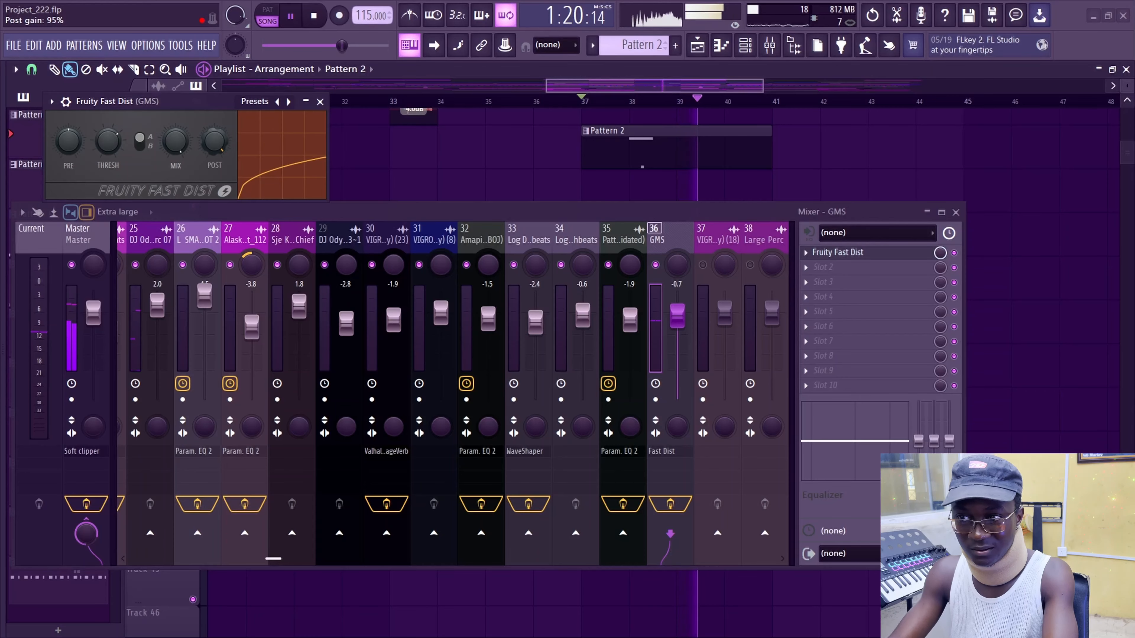
key("Escape")
scroll(674, 380, "up", 4)
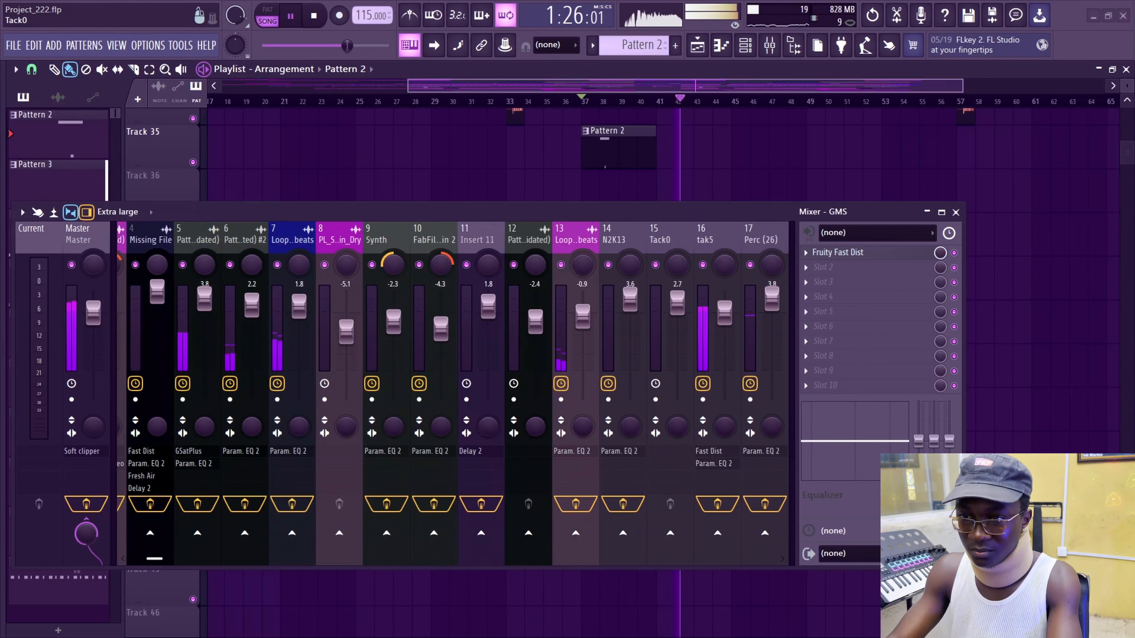
scroll(674, 380, "down", 3)
scroll(661, 380, "down", 10)
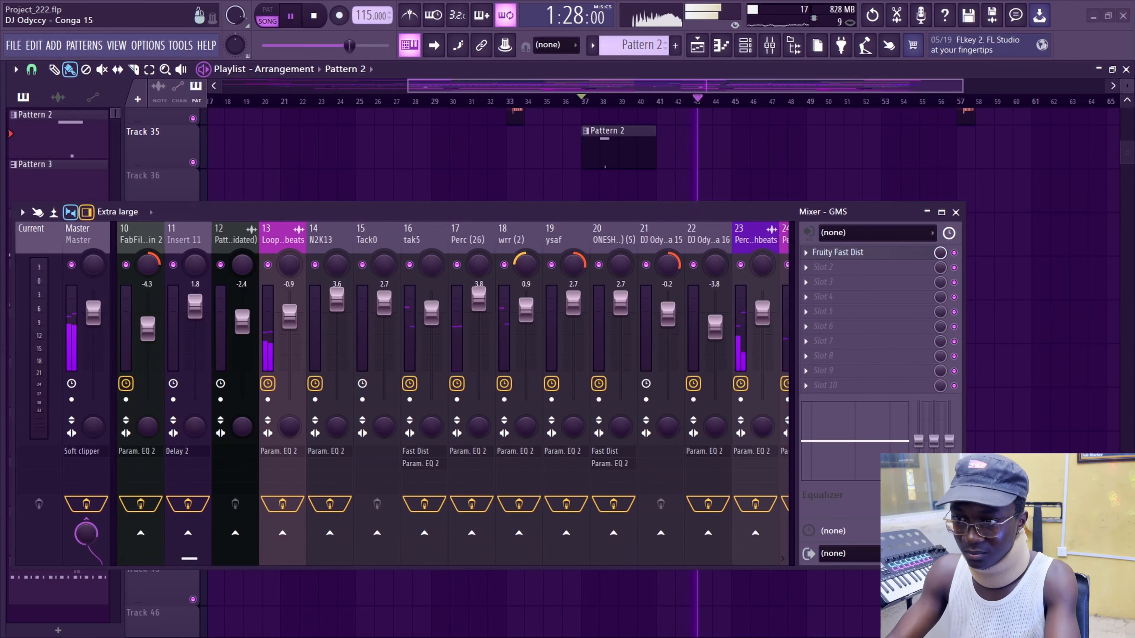
scroll(661, 381, "down", 10)
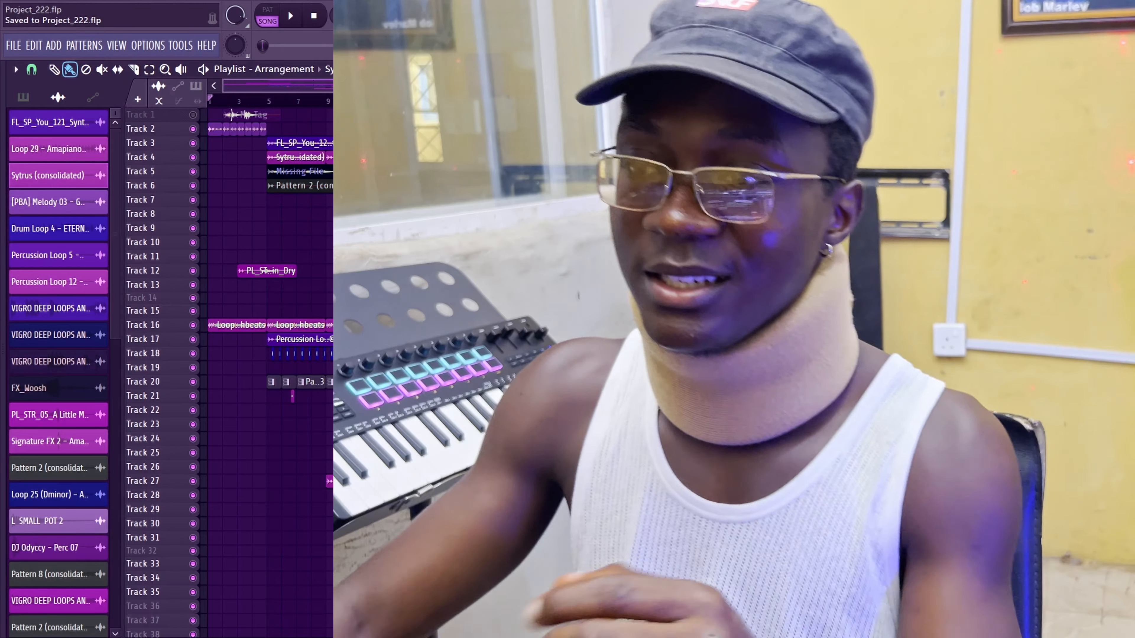
- Sidechain the Log Drum 7 mixer track to the N2K13 track and stop playback
key("F9")
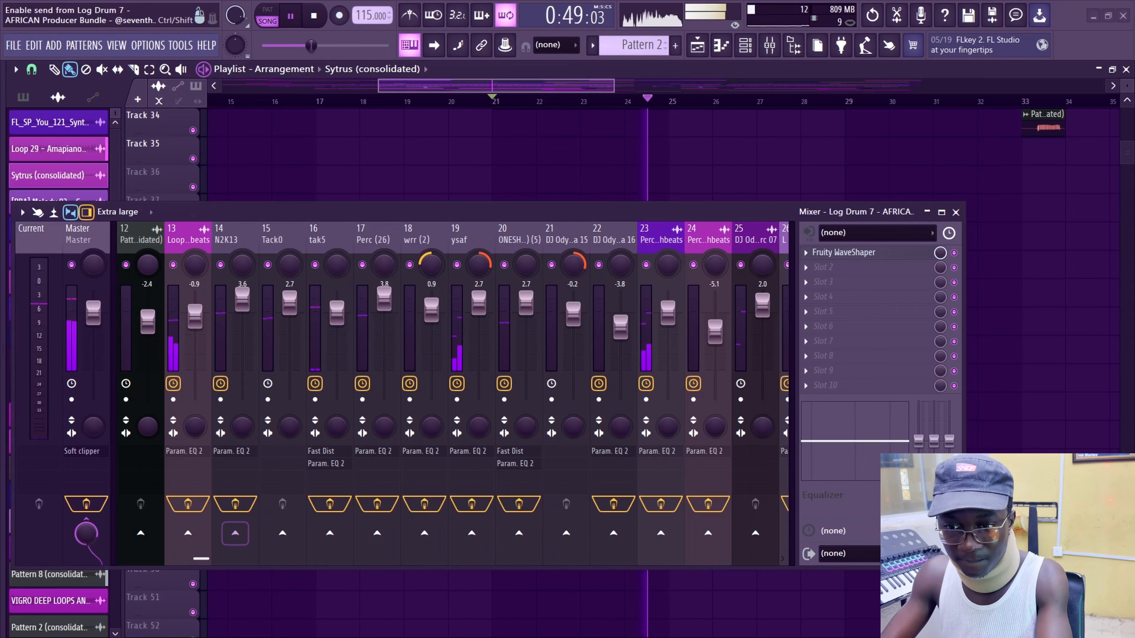
right_click(235, 533)
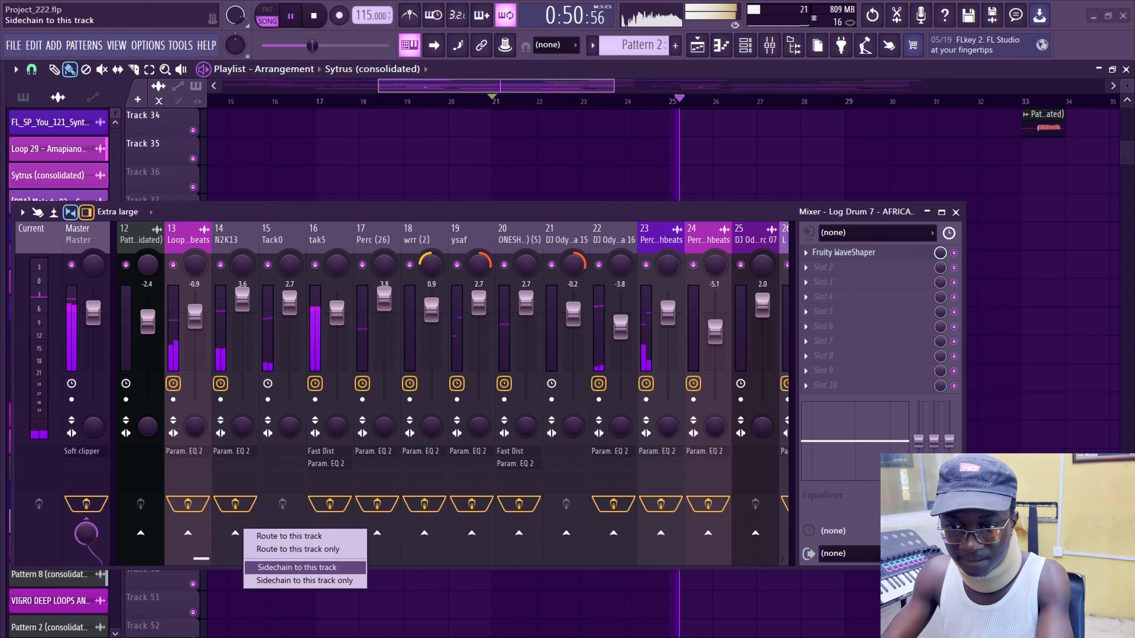
left_click(297, 567)
left_click(236, 478)
key("space")
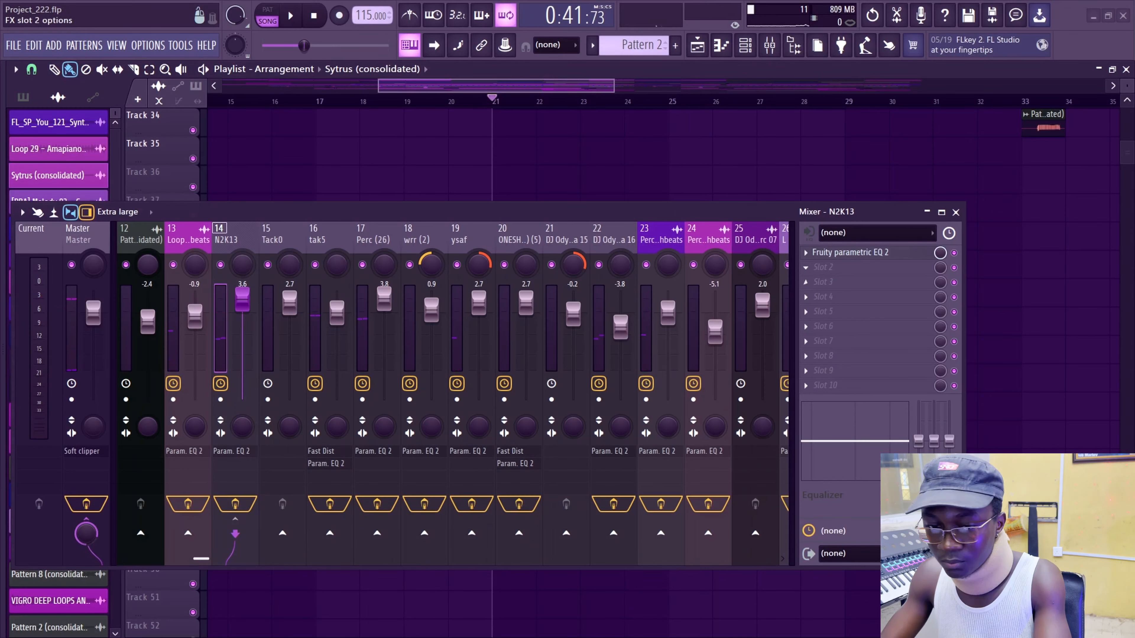
- Load Fruity Limiter on the N2K13 track in COMP mode, lowering its threshold and raising its ratio during playback
left_click(806, 269)
left_click(291, 270)
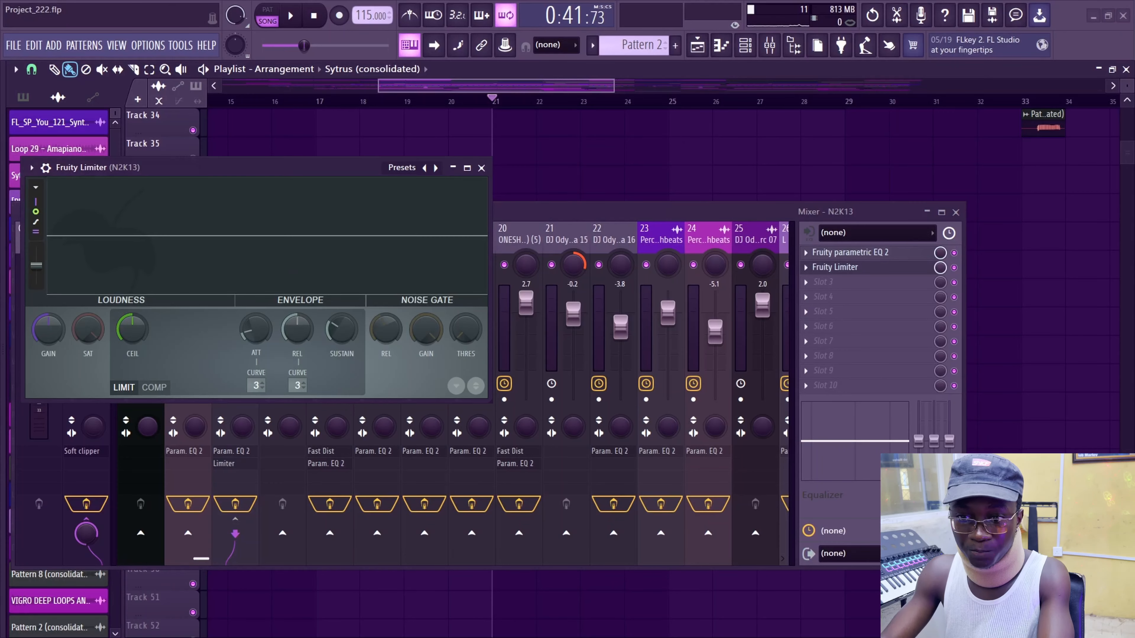
left_click(154, 387)
key("space")
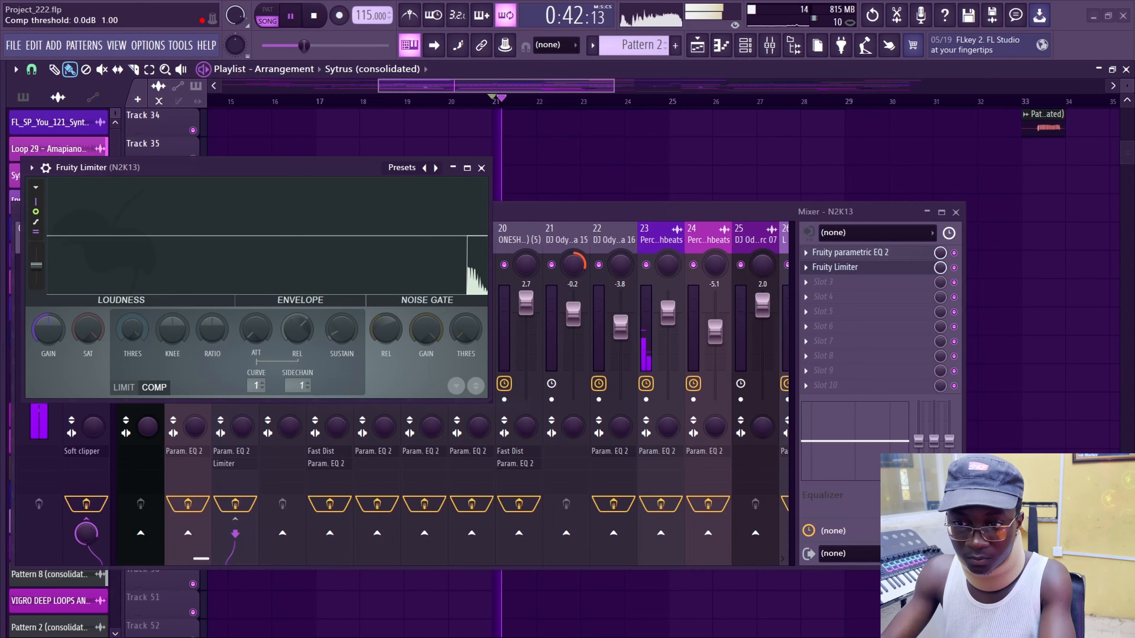
left_click_drag(132, 330, 132, 371)
left_click_drag(212, 329, 212, 311)
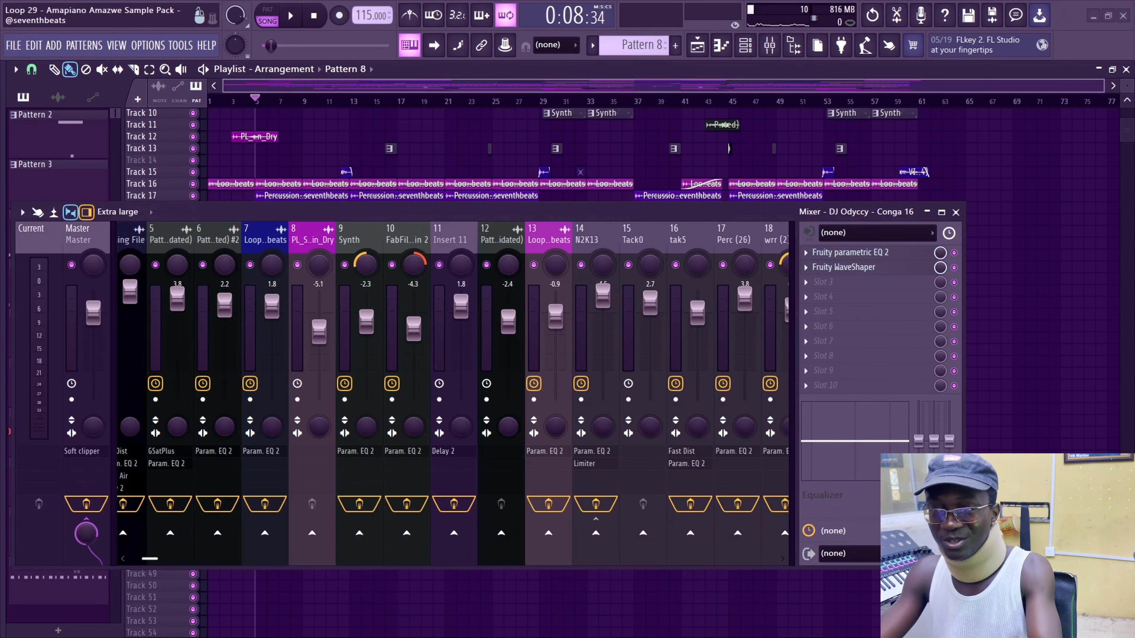
- Route mixer tracks 1 to 12 only to Insert 48 and set Insert 48's docking to Right
scroll(277, 265, "up", 3)
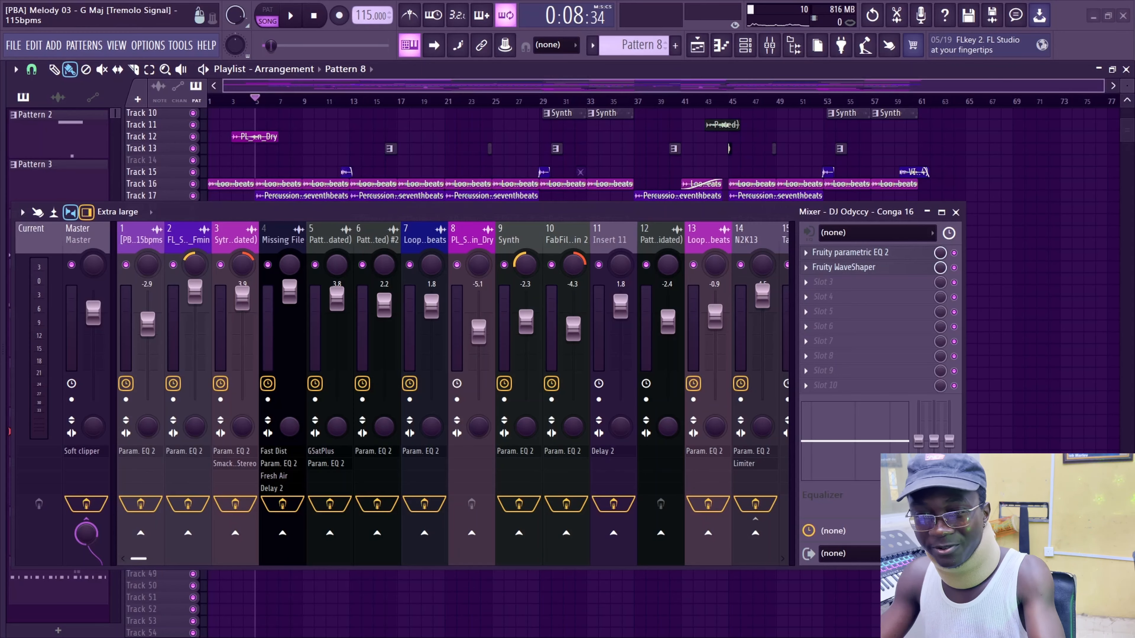
left_click_drag(142, 237, 661, 237)
scroll(661, 237, "down", 10)
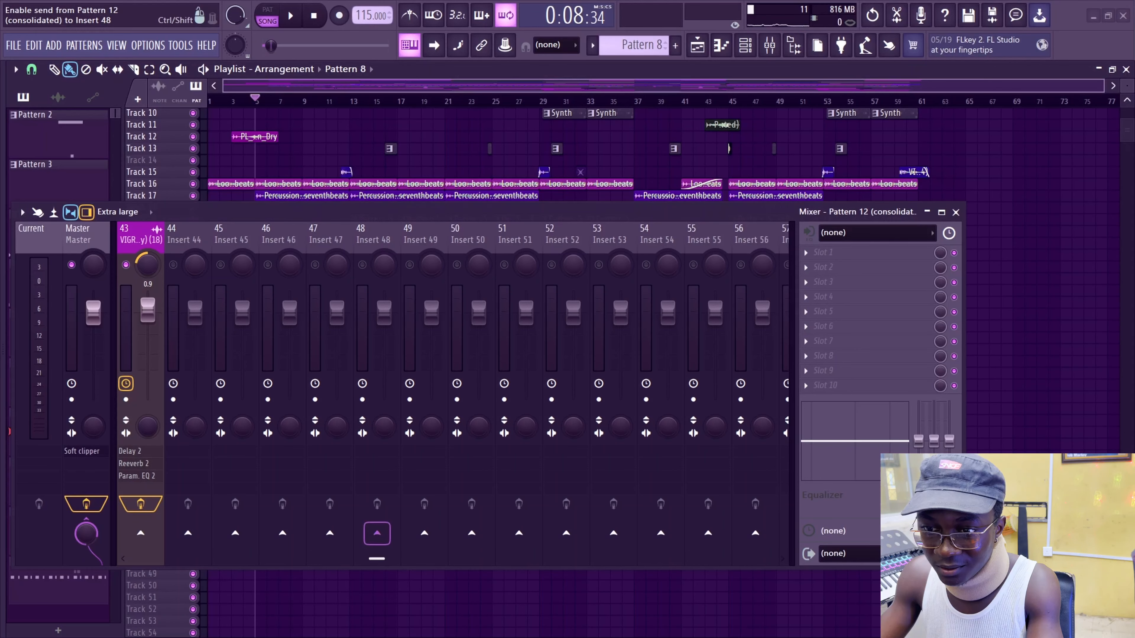
right_click(377, 533)
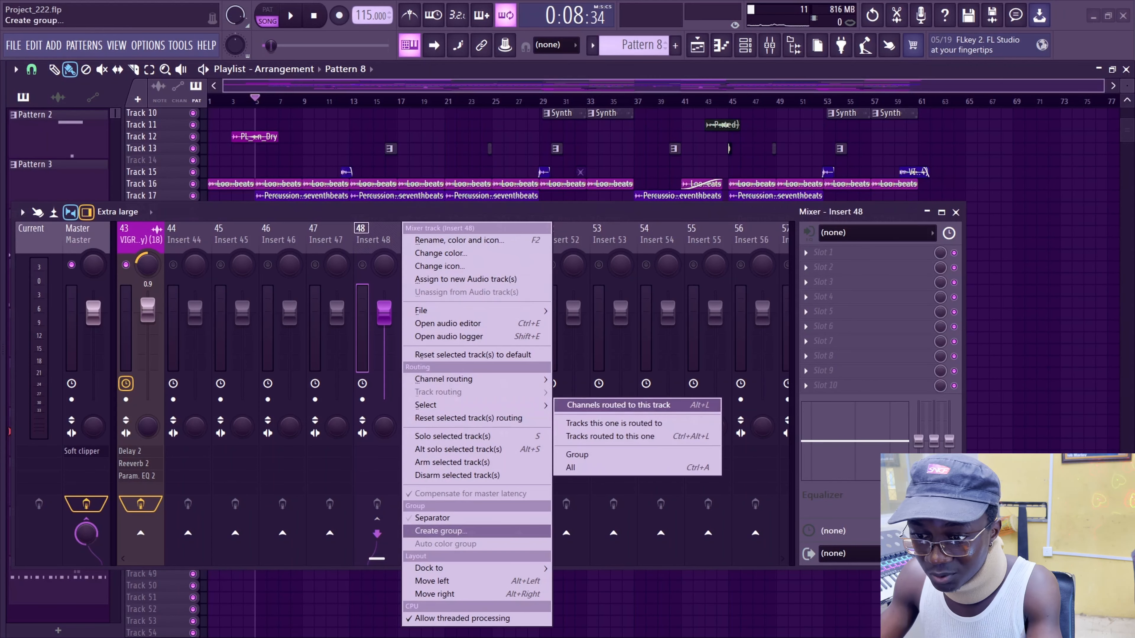
mouse_move(474, 568)
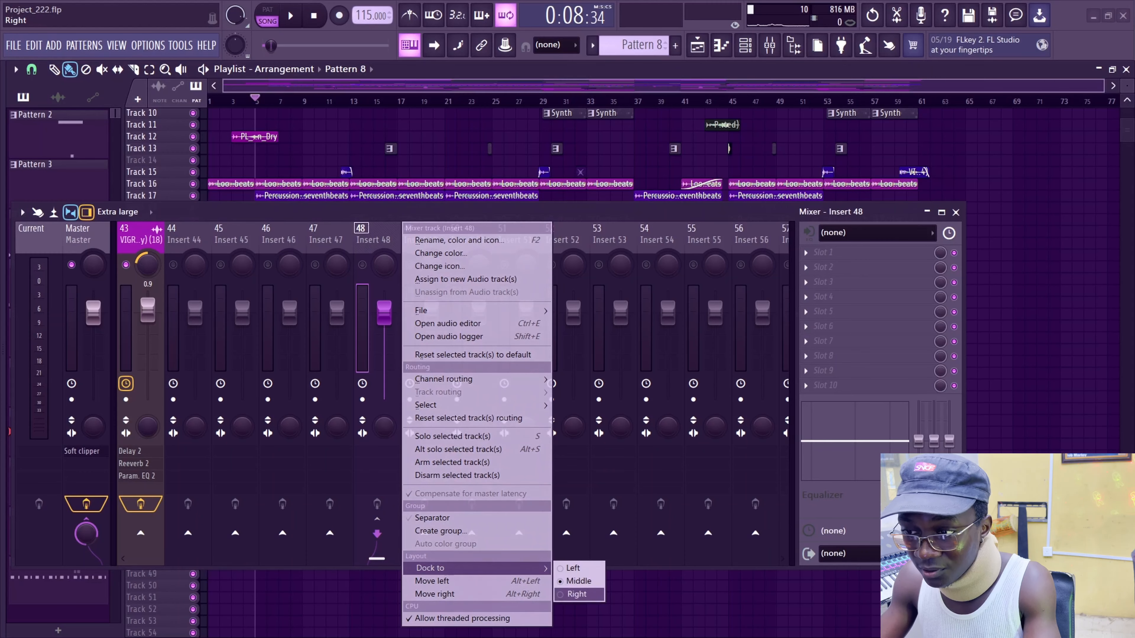
left_click(576, 594)
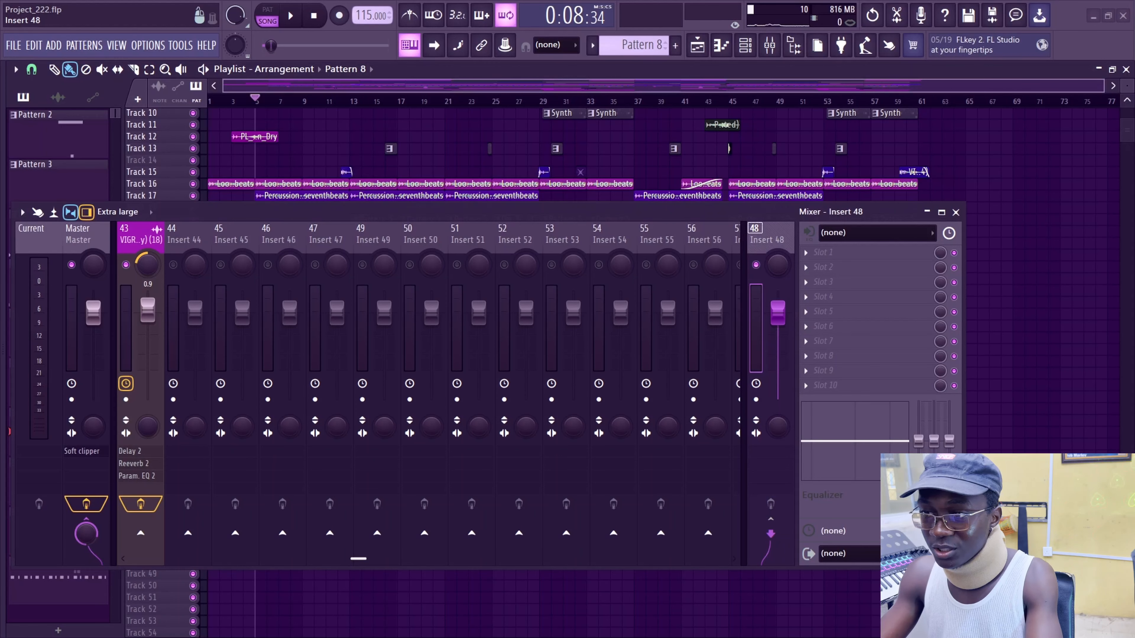
- Rename Insert 48 as INSTRU and color it light blue
key("F2")
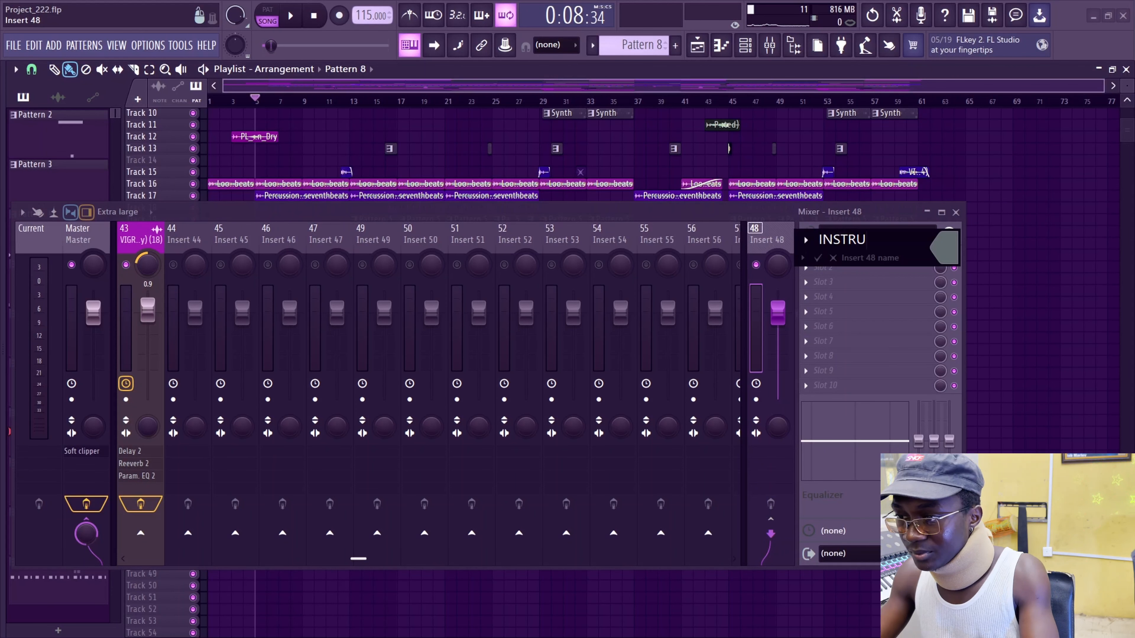
left_click(946, 248)
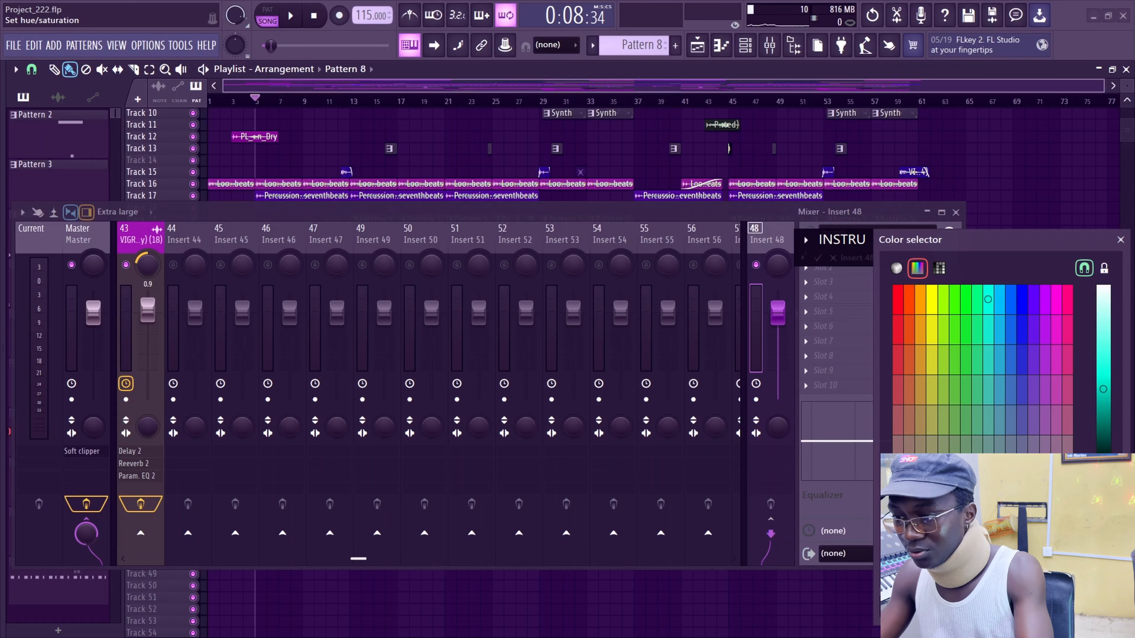
left_click(1000, 299)
key("Return")
key("Return")
- Play the beat and check the routing of the PL_STR_05 and FabFilter Twin 2 tracks into the INSTRU bus
key("space")
scroll(705, 357, "up", 12)
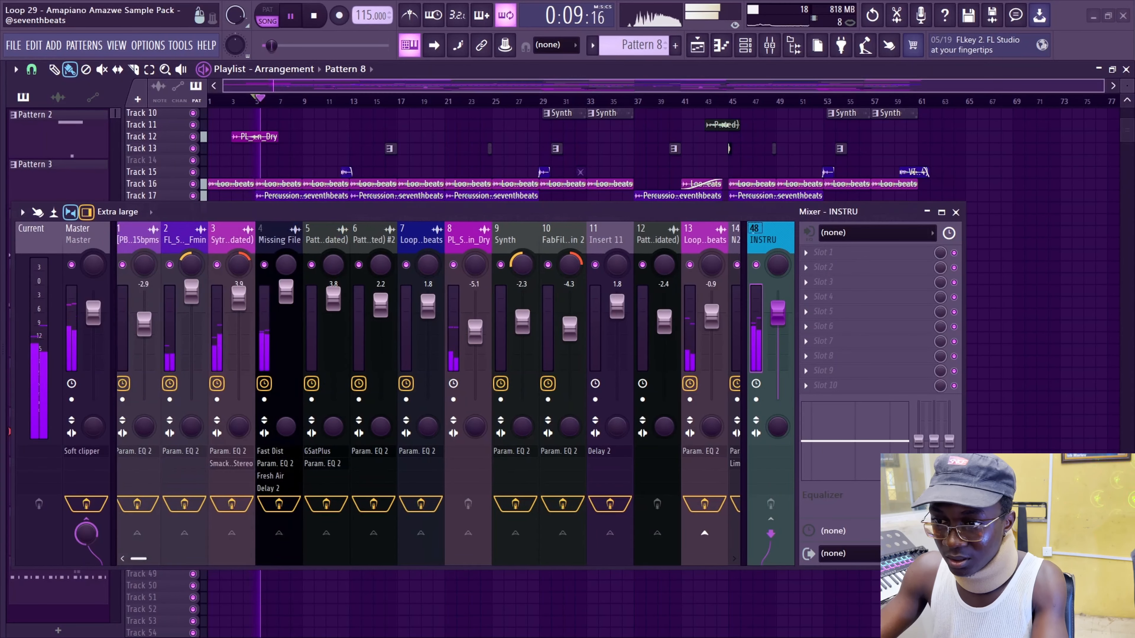
left_click(472, 237)
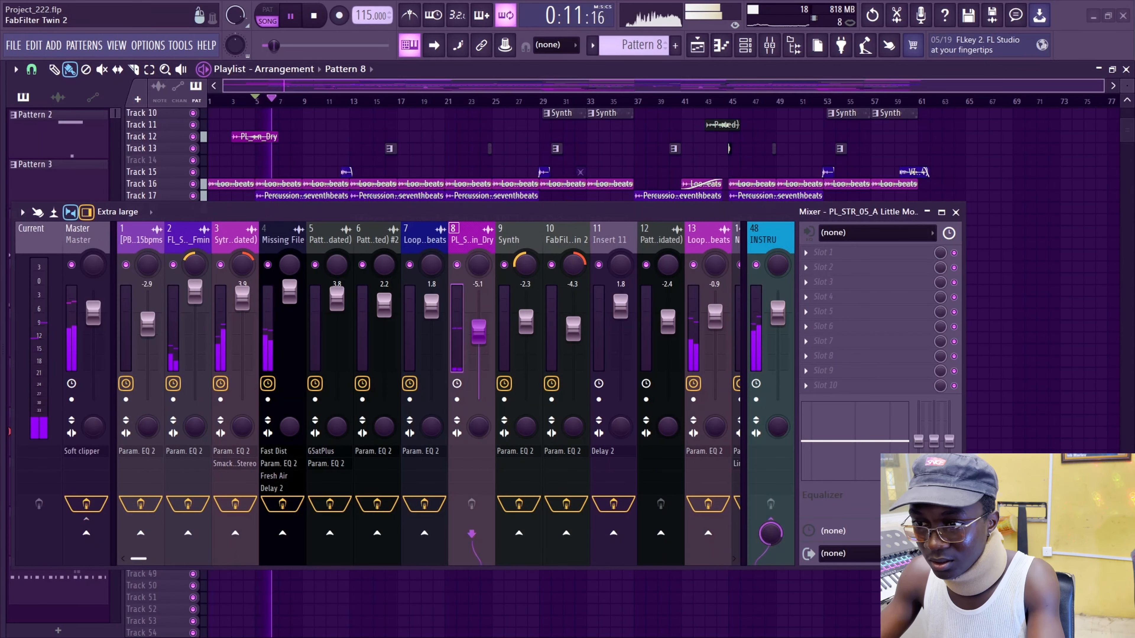
left_click(566, 237)
scroll(566, 237, "down", 1)
left_click(566, 237)
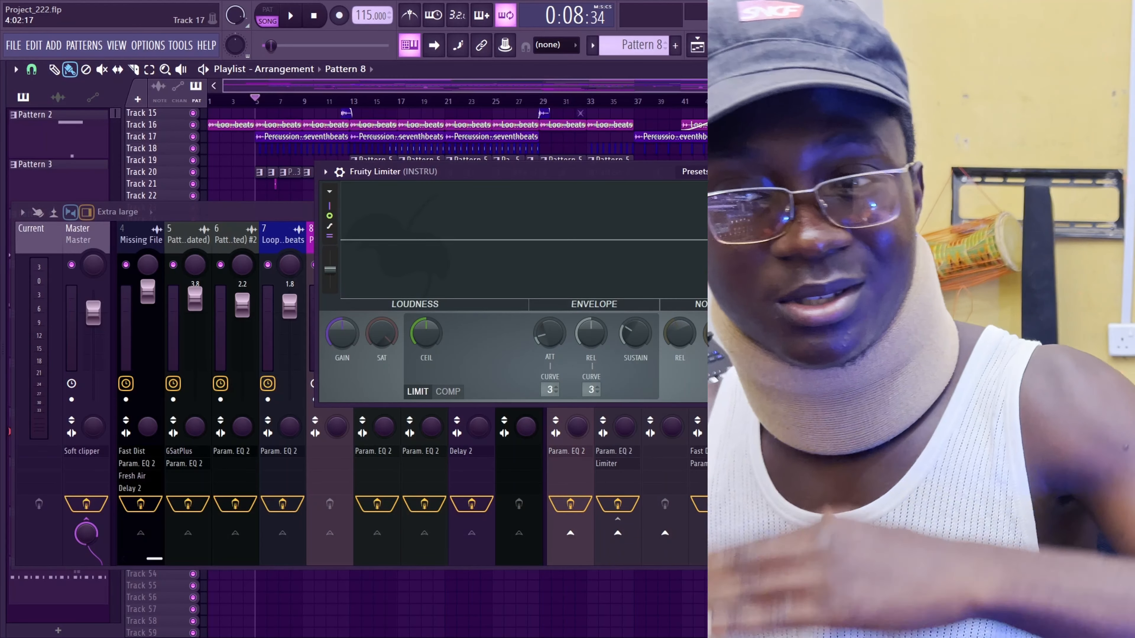
- Lower the Fruity Limiter ceiling on the INSTRU track during playback
key("space")
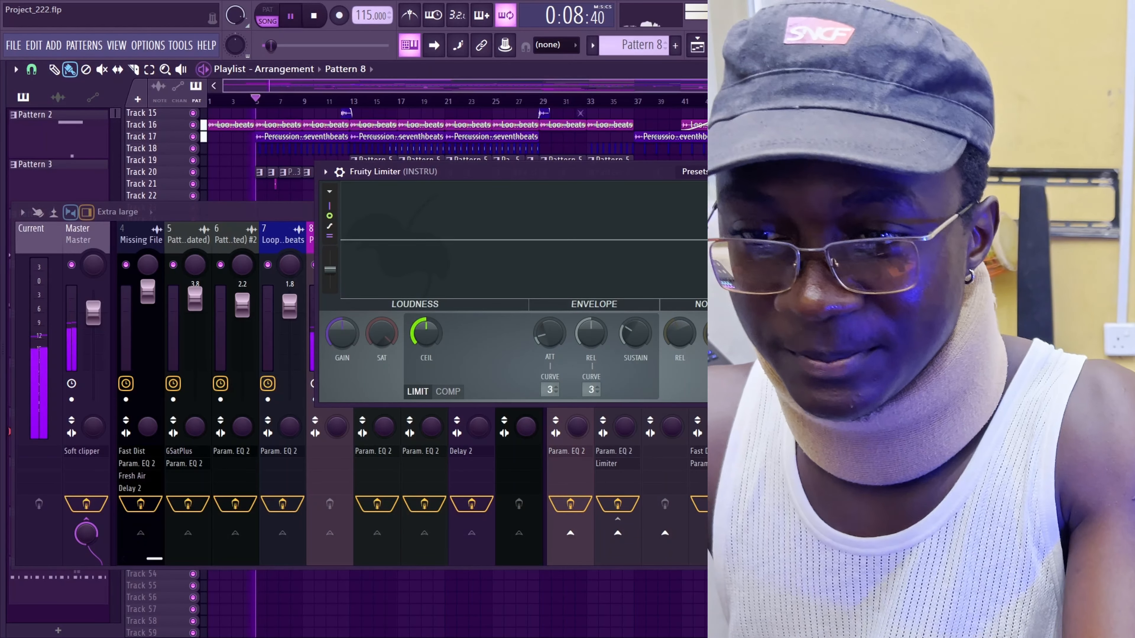
left_click_drag(425, 334, 426, 355)
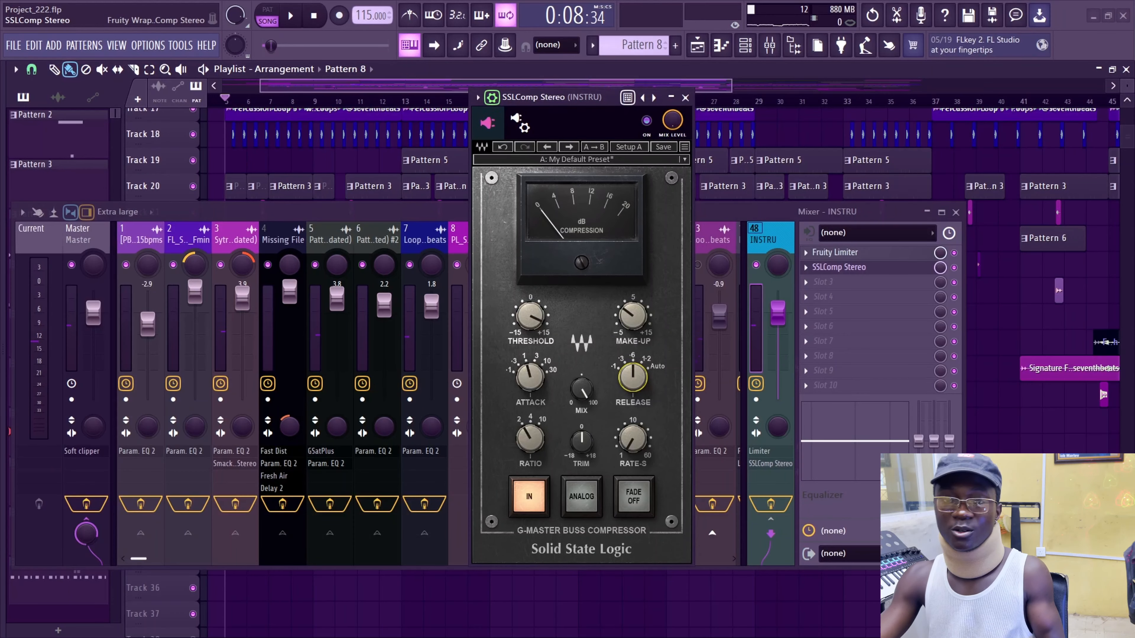
- Play the arrangement from bar 9 and from bar 13 to examine the SSLComp compression on the INSTRU track
left_click_drag(552, 97, 552, 98)
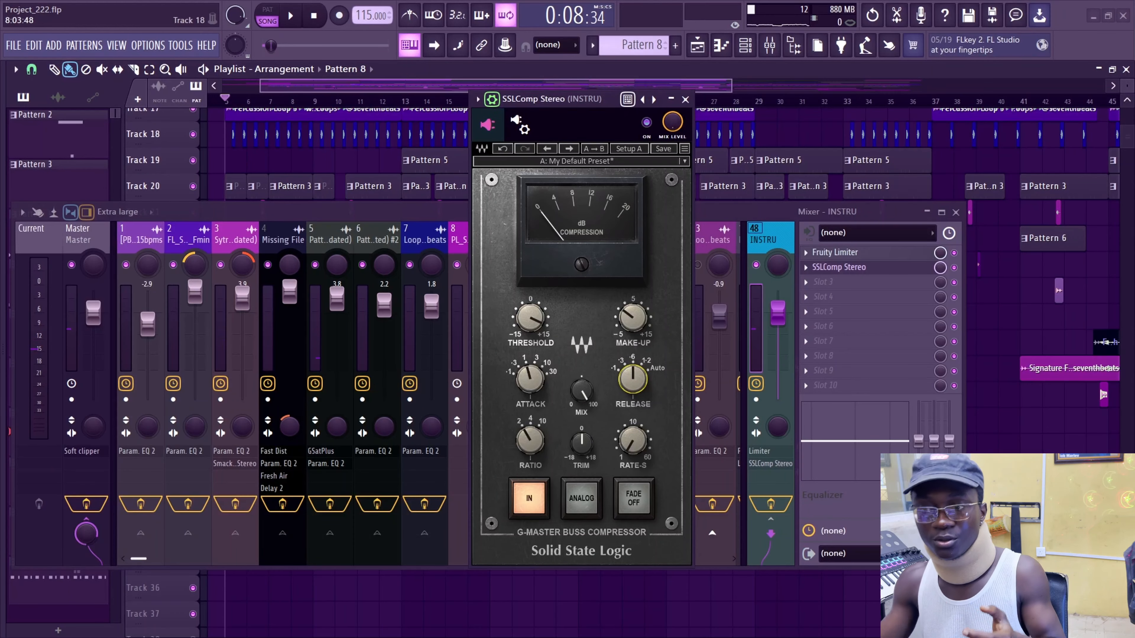
key("space")
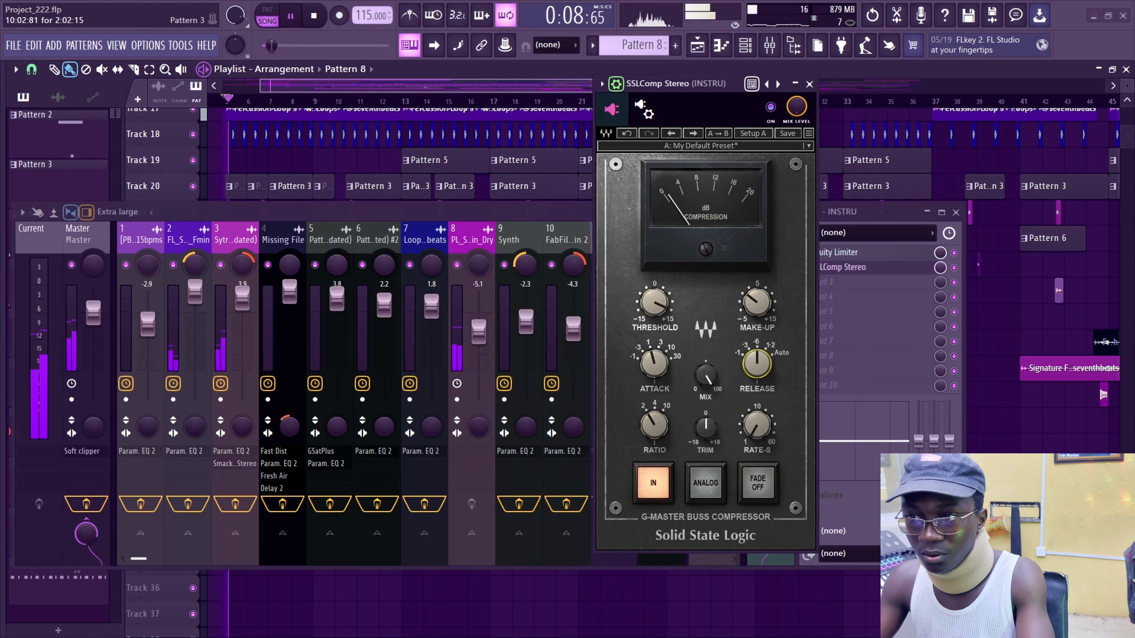
scroll(313, 184, "down", 3)
scroll(312, 183, "up", 2)
left_click(314, 101)
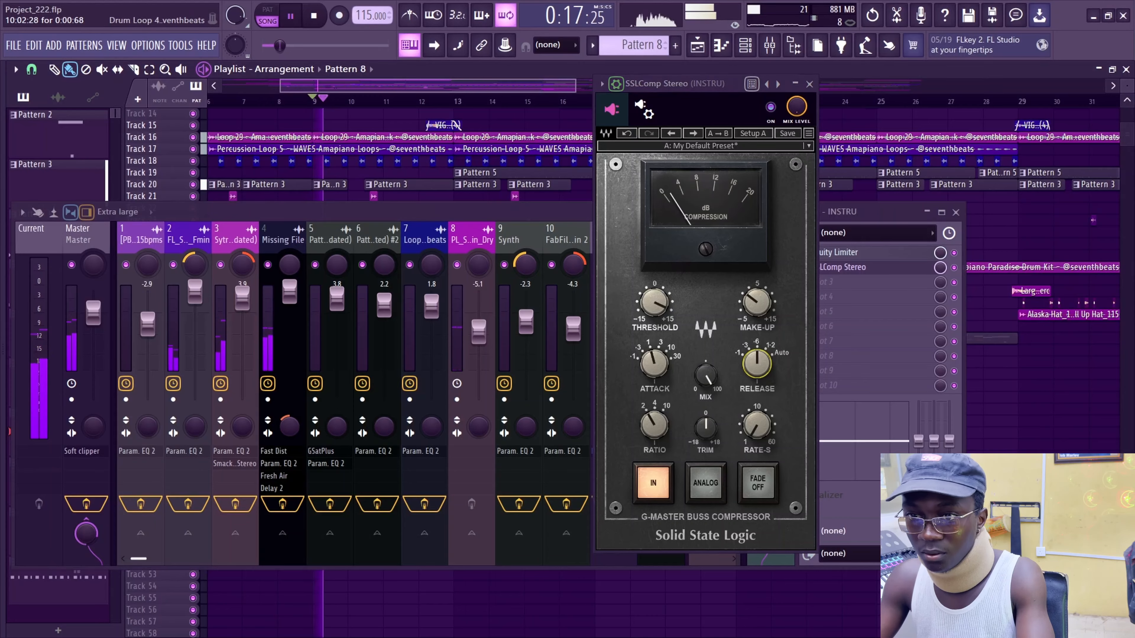
scroll(344, 148, "down", 2)
scroll(344, 155, "down", 5)
scroll(345, 162, "up", 3)
scroll(426, 163, "up", 3)
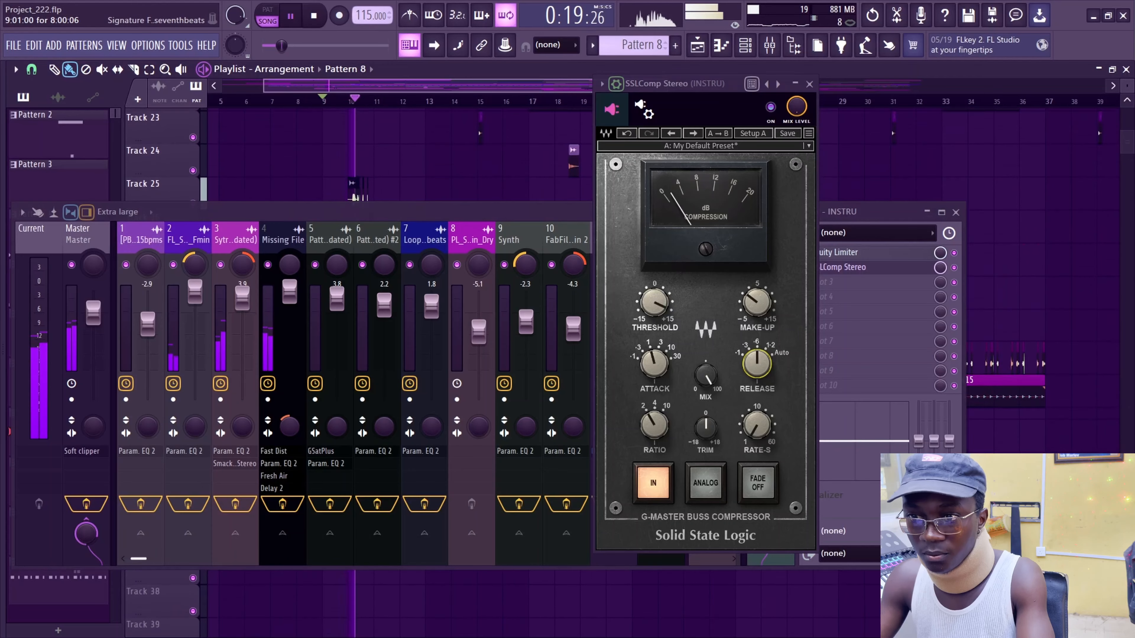
scroll(426, 163, "up", 2)
left_click(426, 101)
scroll(427, 162, "down", 3)
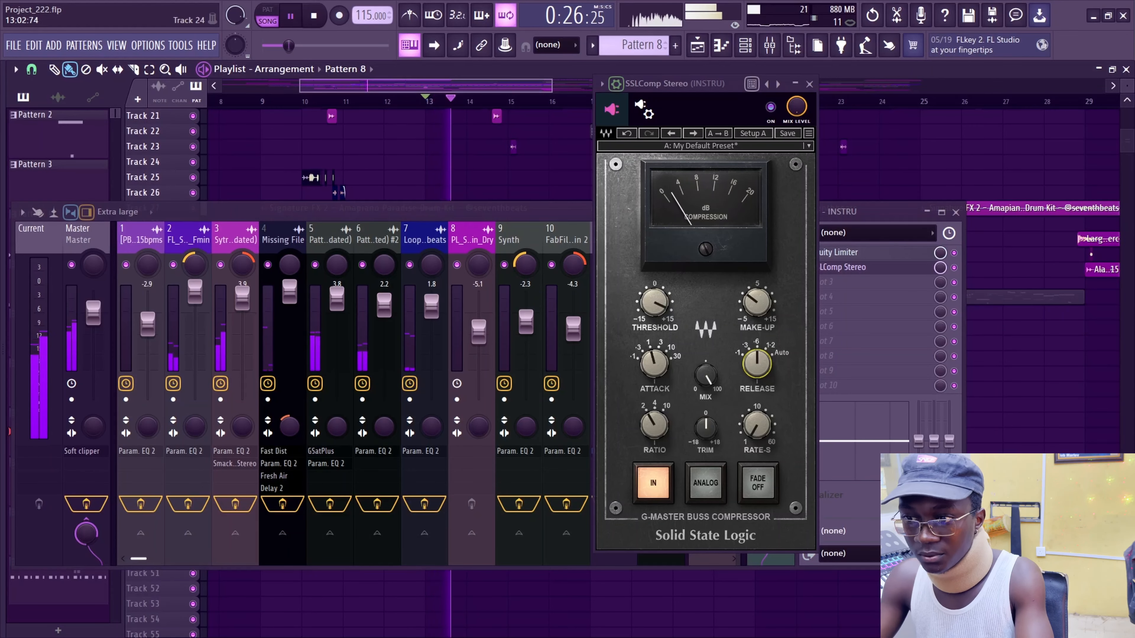
- Set the INSTRU track's SSLComp ratio to 4 and lower its threshold during playback
key("ctrl+s")
left_click(771, 107)
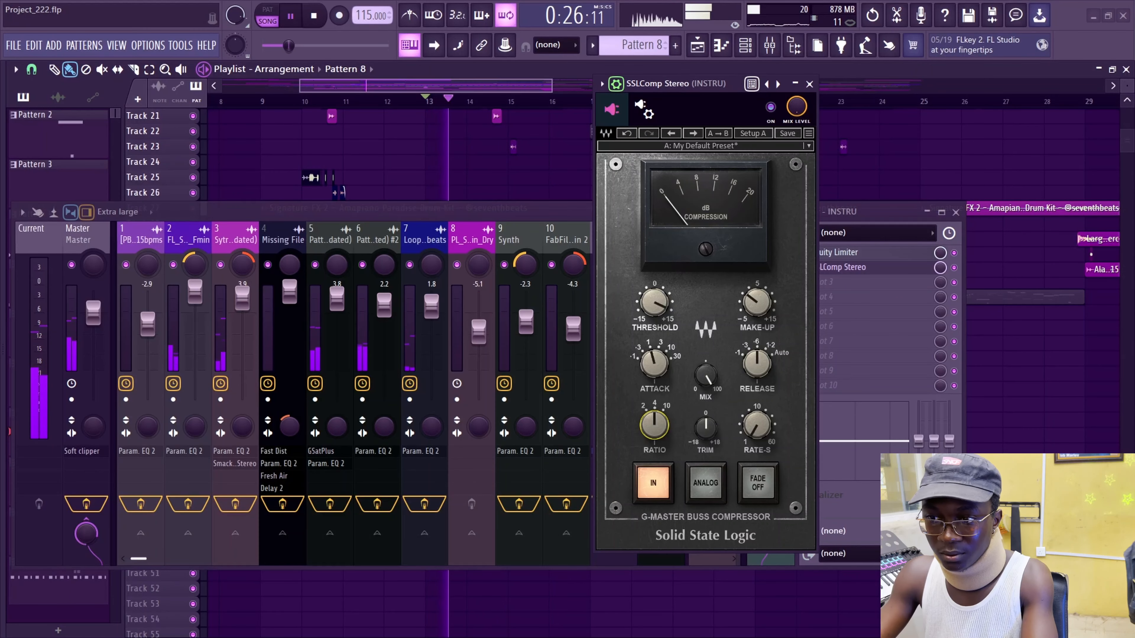
left_click_drag(655, 303, 655, 318)
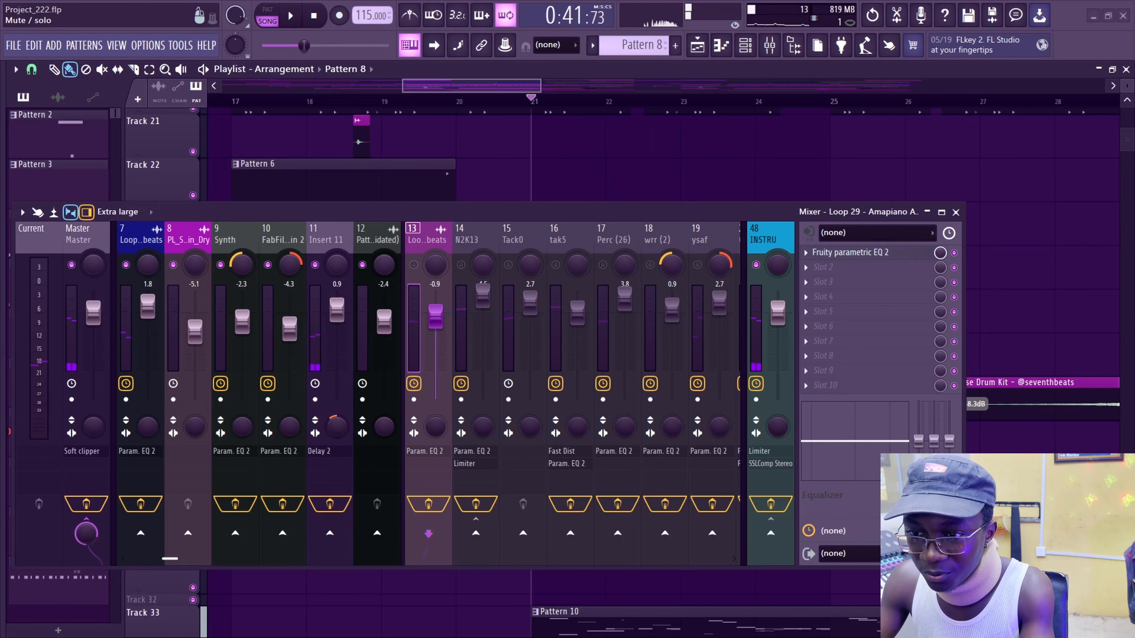
- Solo the Loop 29 mixer track and route the drum tracks from track 13 onward only to Insert 45
right_click(414, 265)
left_click_drag(428, 240, 717, 240)
scroll(622, 533, "down", 2)
scroll(622, 533, "down", 6)
right_click(622, 533)
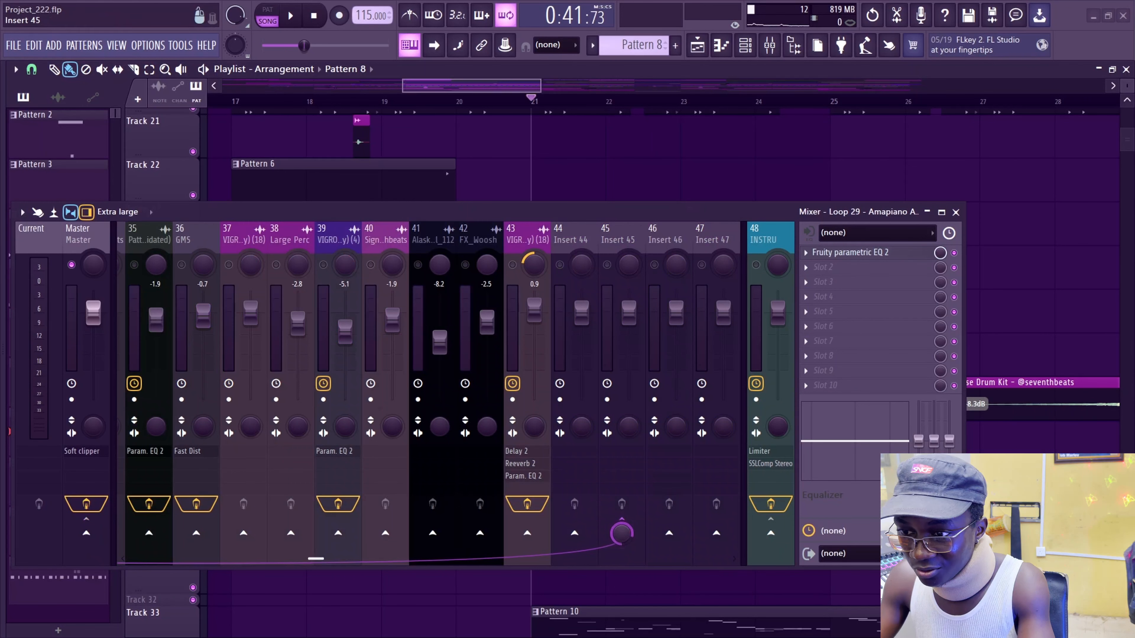
- Set Insert 45's docking to Right, rename it as DRUMS and color it red
right_click(639, 233)
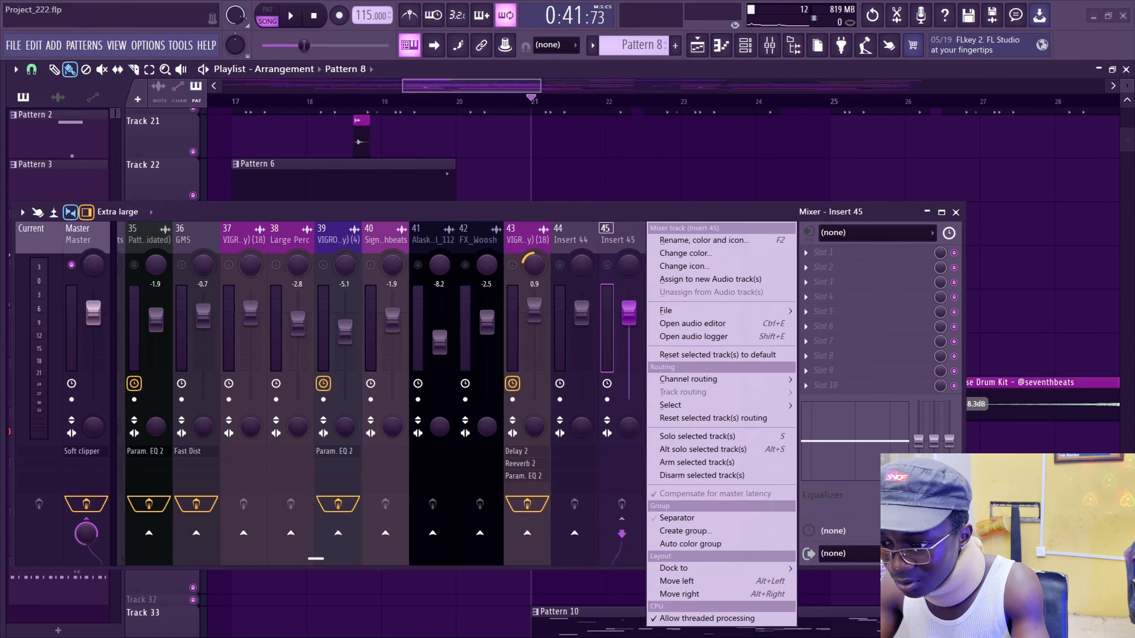
mouse_move(680, 569)
left_click(820, 594)
key("F2")
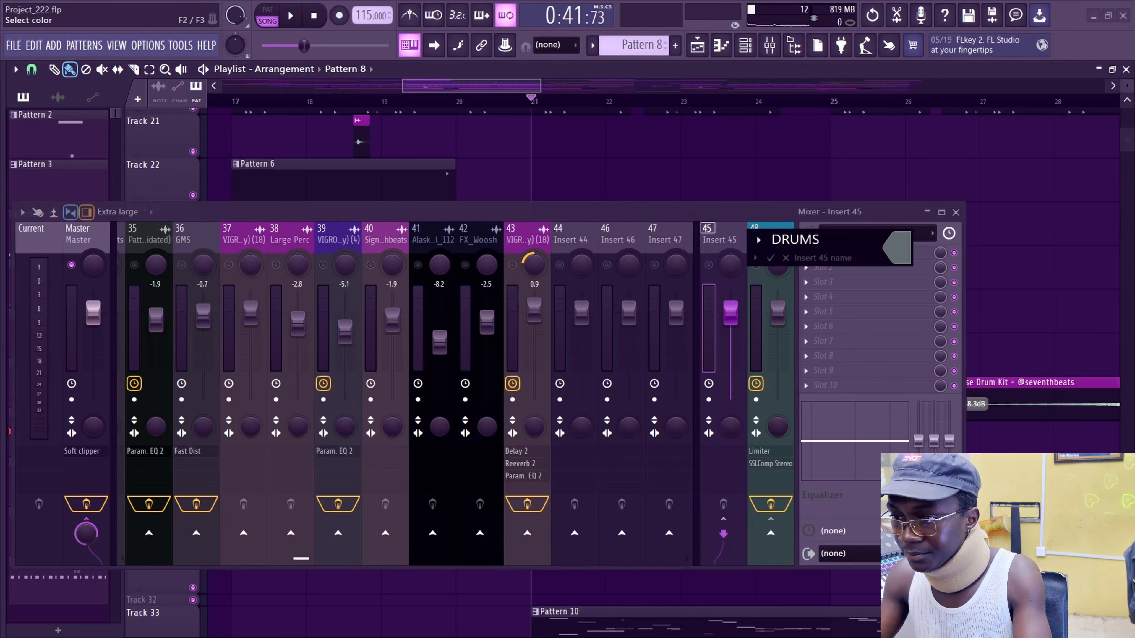
type("DRUMS")
left_click(896, 247)
key("Return")
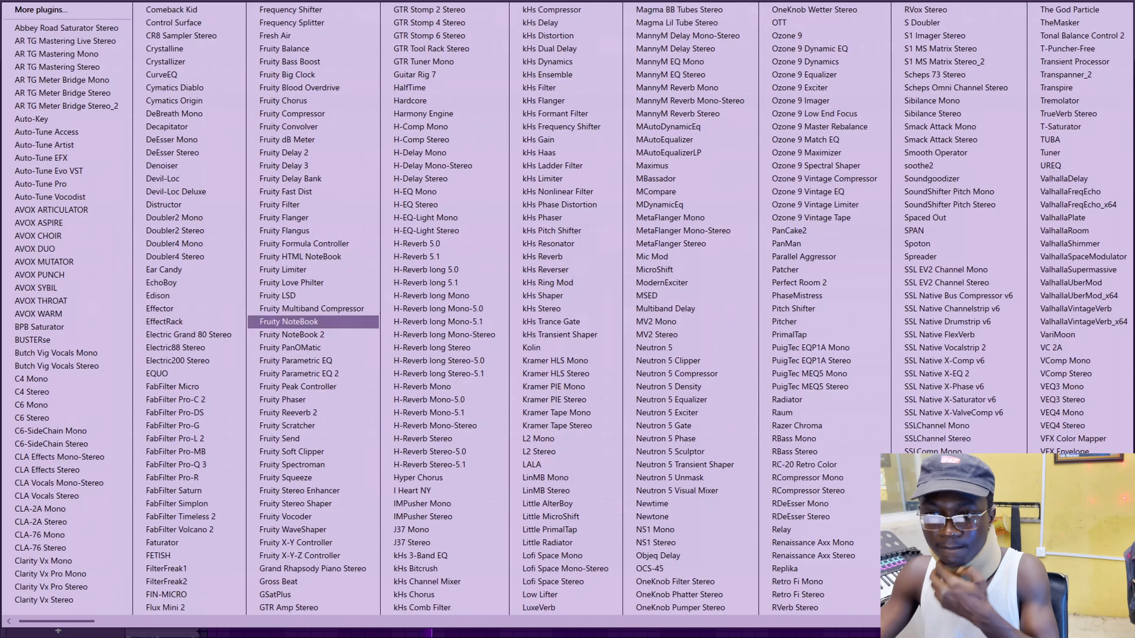
- Load Fruity Limiter on the DRUMS track and set its ceiling to -0.8 dB during playback
left_click(282, 269)
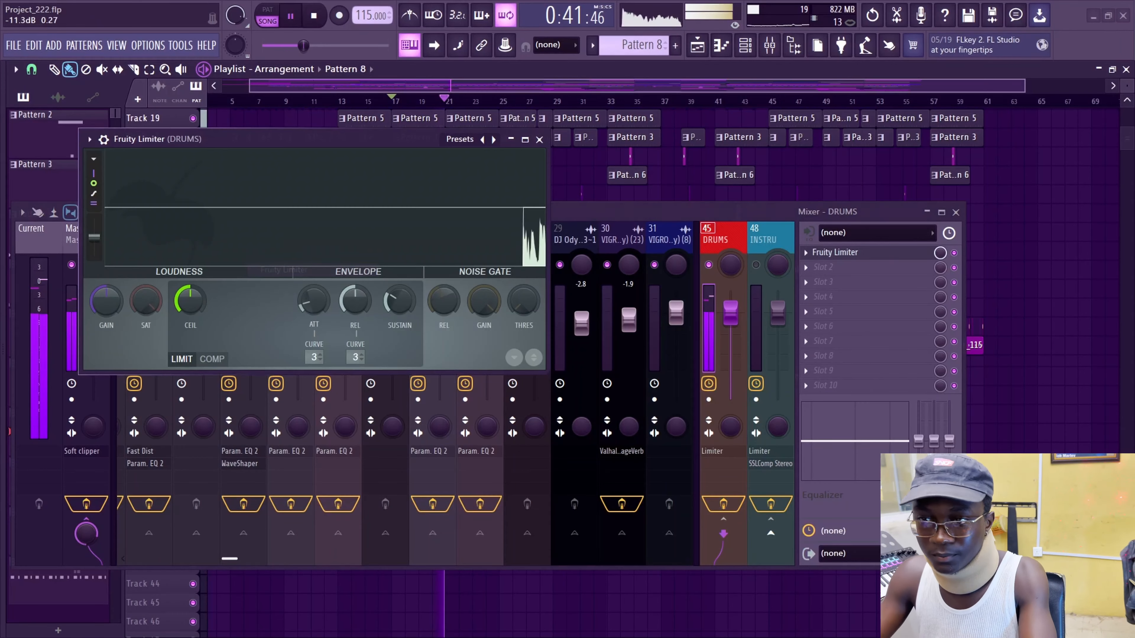
key("space")
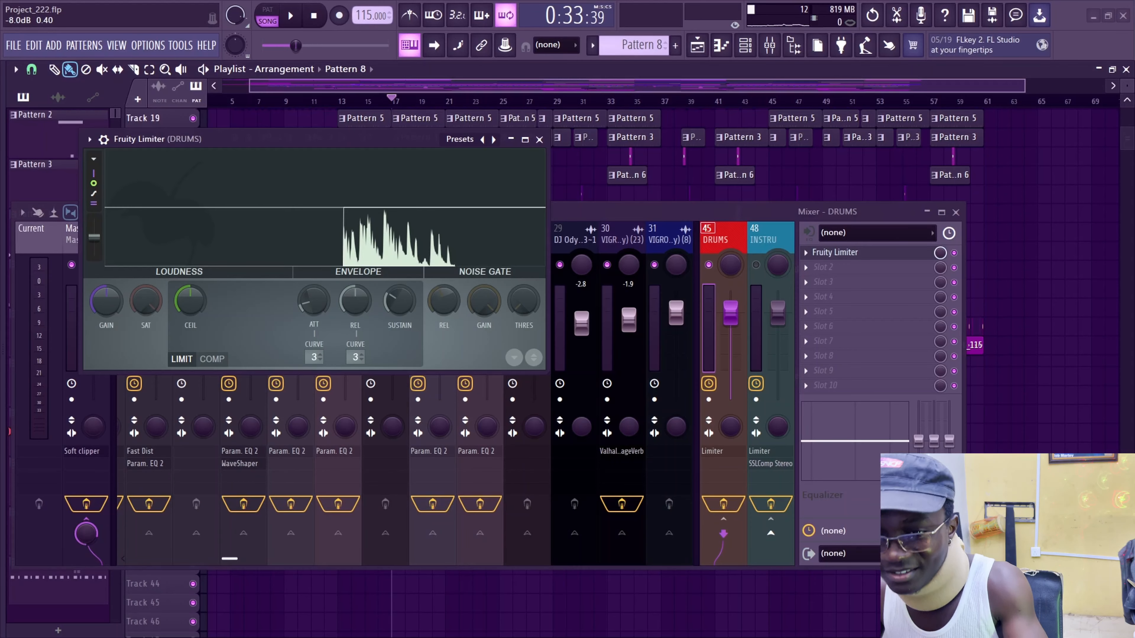
key("space")
key("alt+F8")
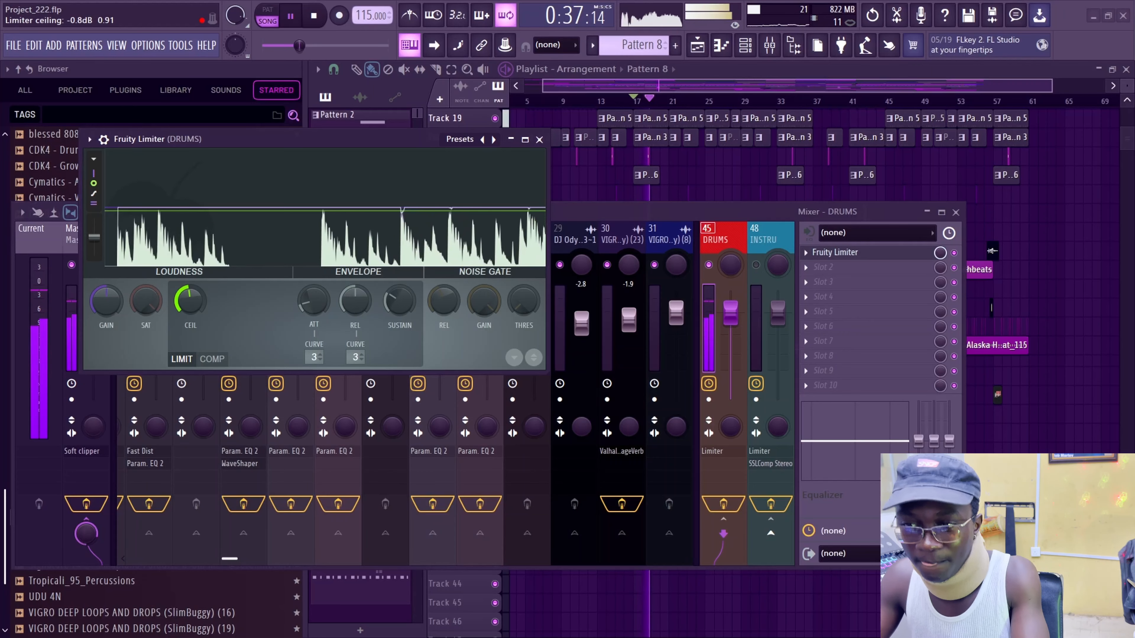
key("space")
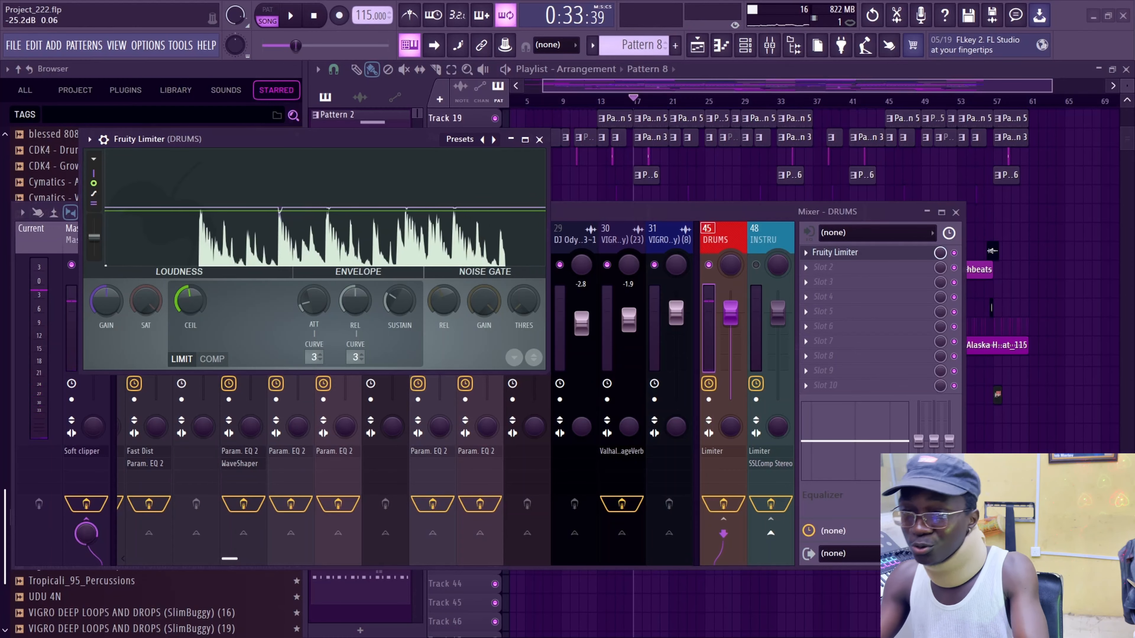
- Try Smack Attack Stereo in the DRUMS track's second slot with Attack 23, Sustain -3, Output -4.0 and Guard on Clip
left_click(539, 140)
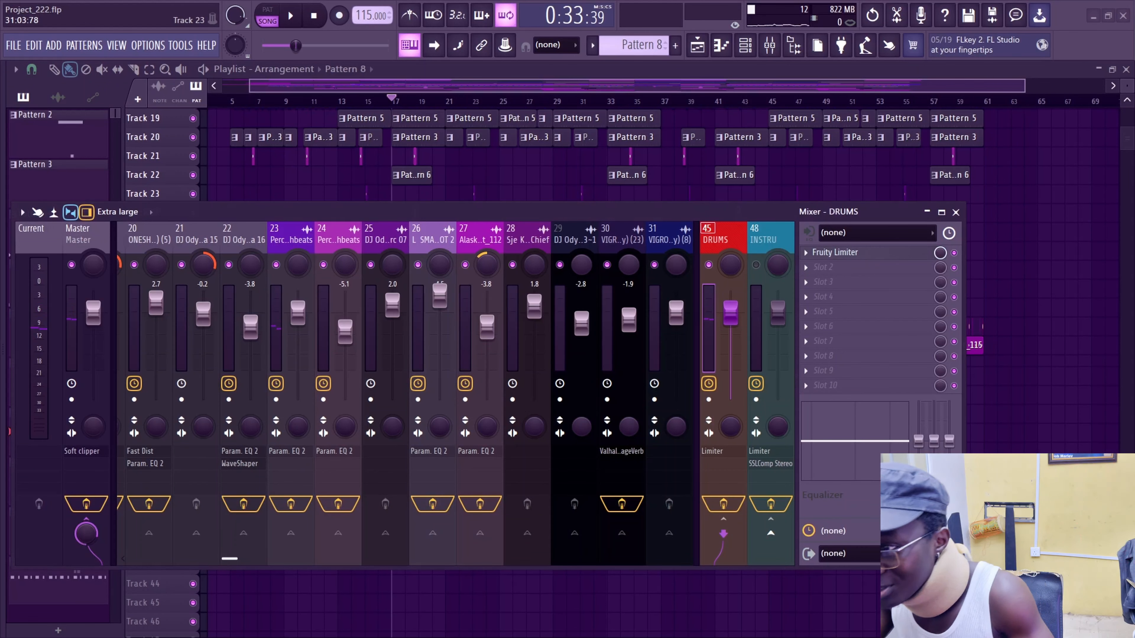
left_click(823, 267)
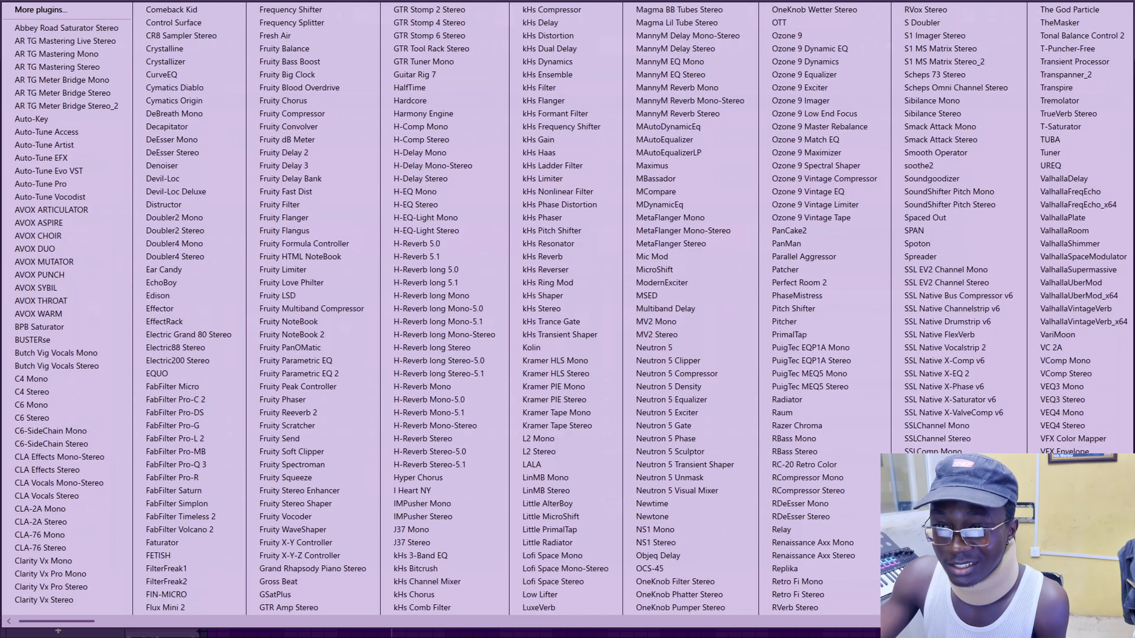
left_click(940, 140)
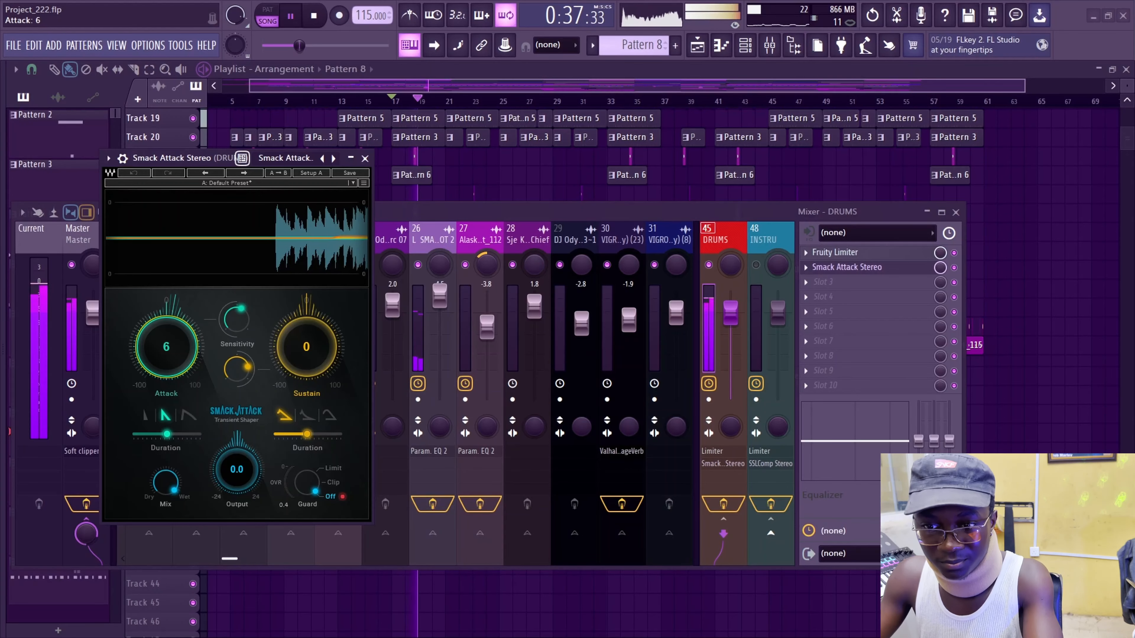
key("space")
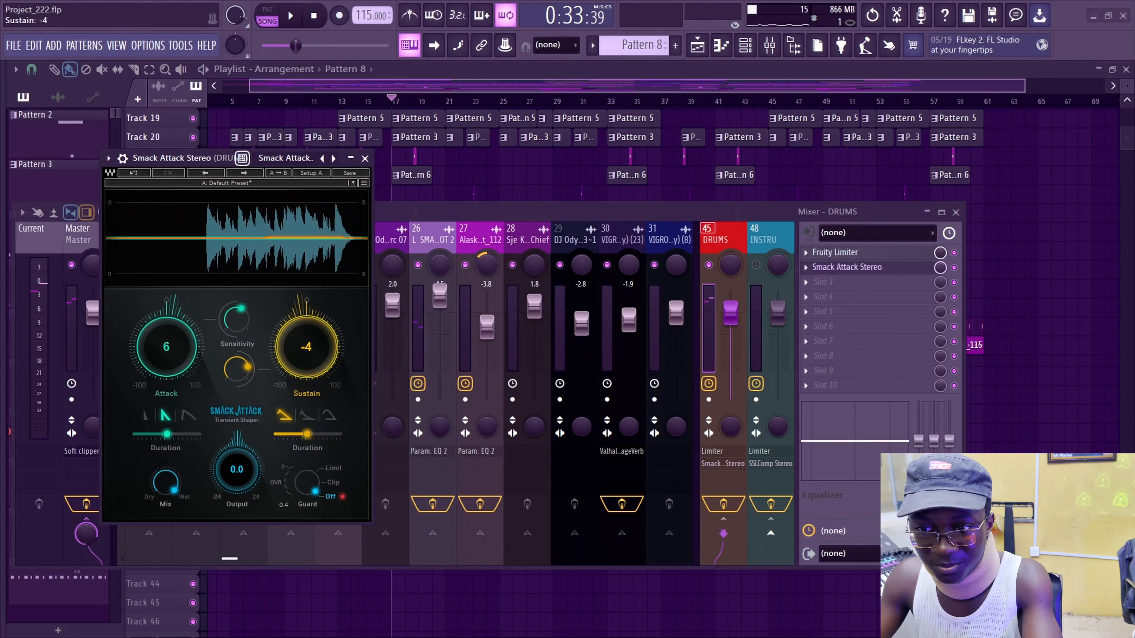
key("space")
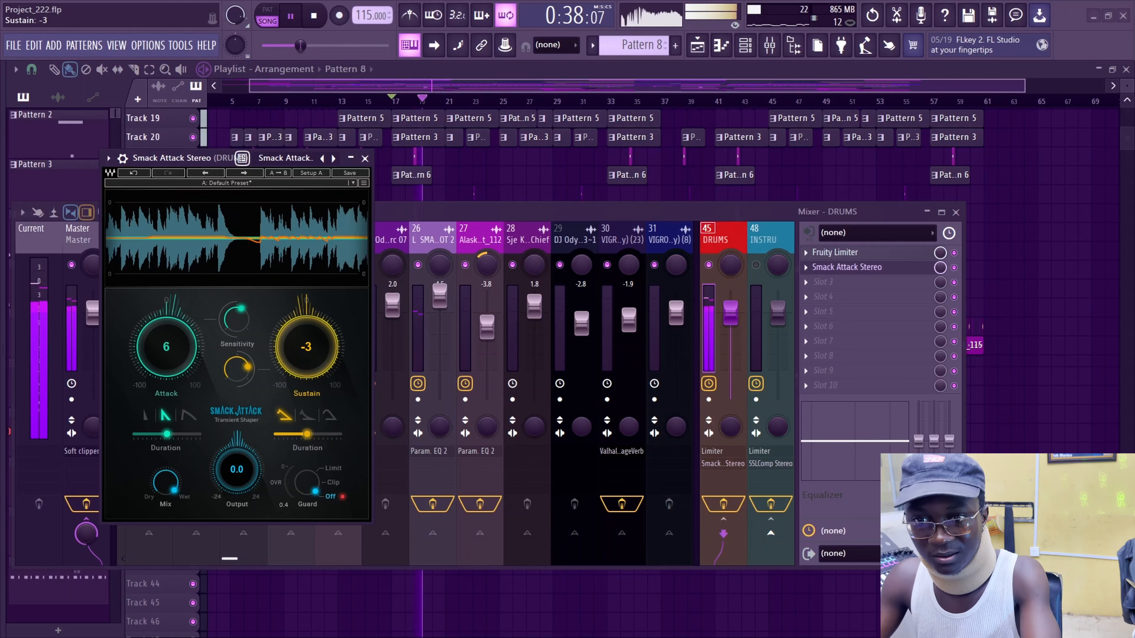
left_click(122, 158)
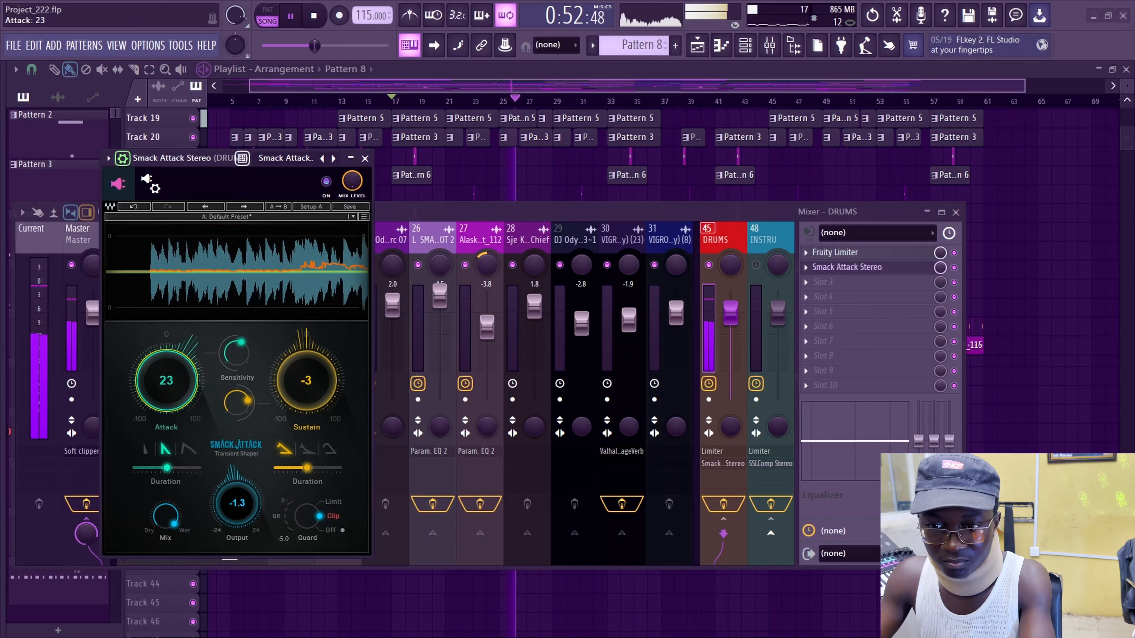
left_click_drag(236, 504, 236, 508)
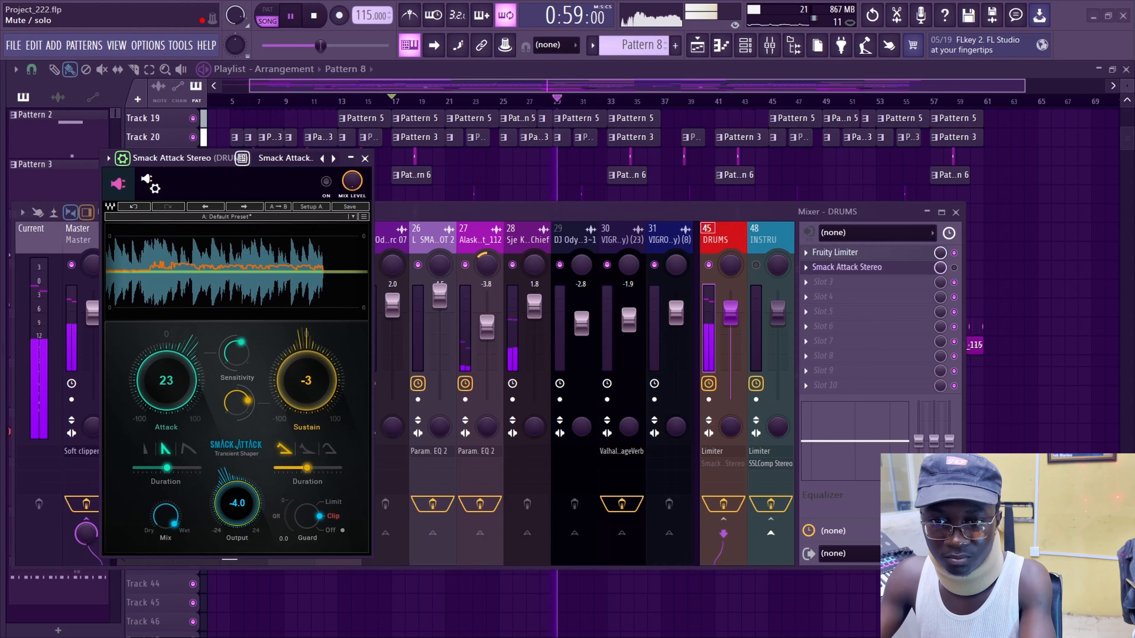
- Remove Smack Attack Stereo from the DRUMS track
key("ctrl+s")
right_click(869, 267)
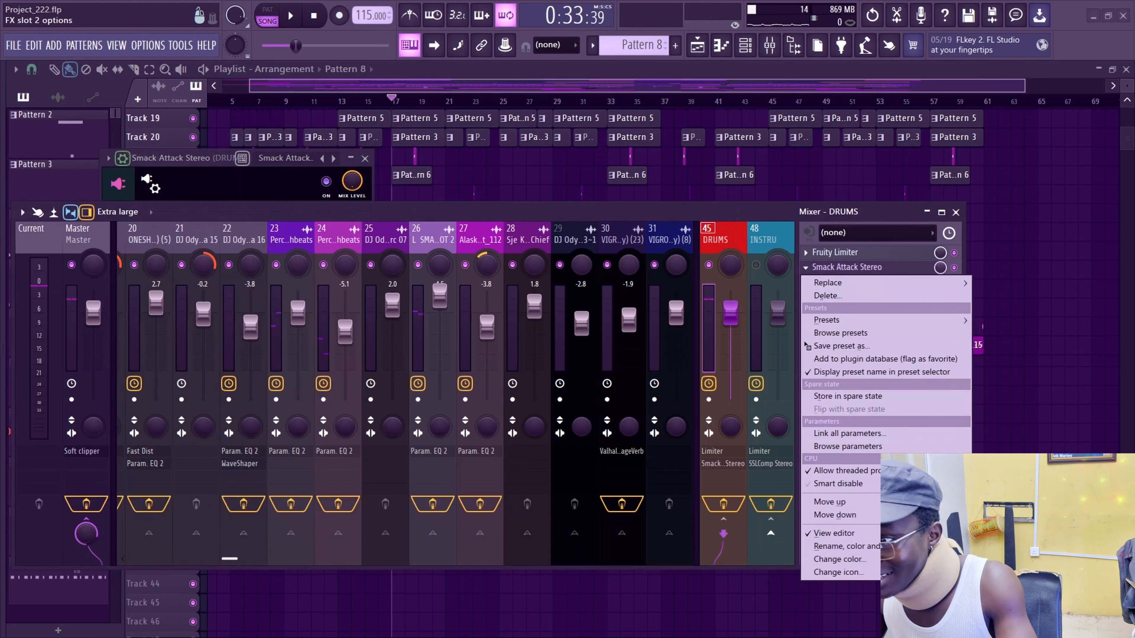
left_click(890, 297)
- Load Cymatics Diablo in the DRUMS track's second slot and set Punch to 21% and Output to -2 dB during playback
left_click(893, 268)
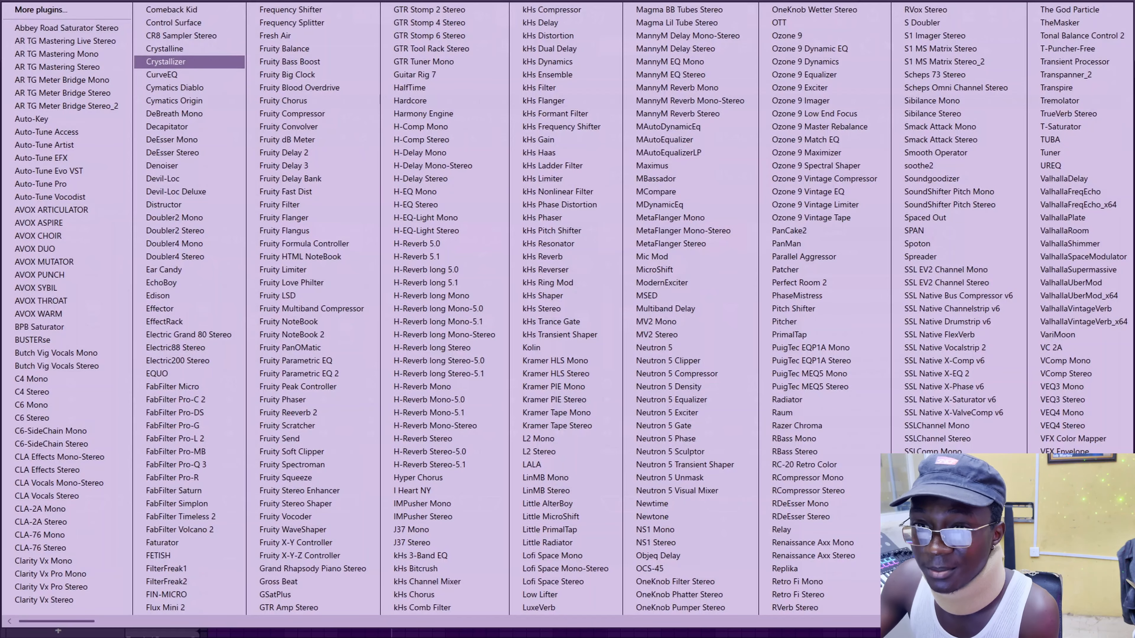
left_click(174, 87)
key("space")
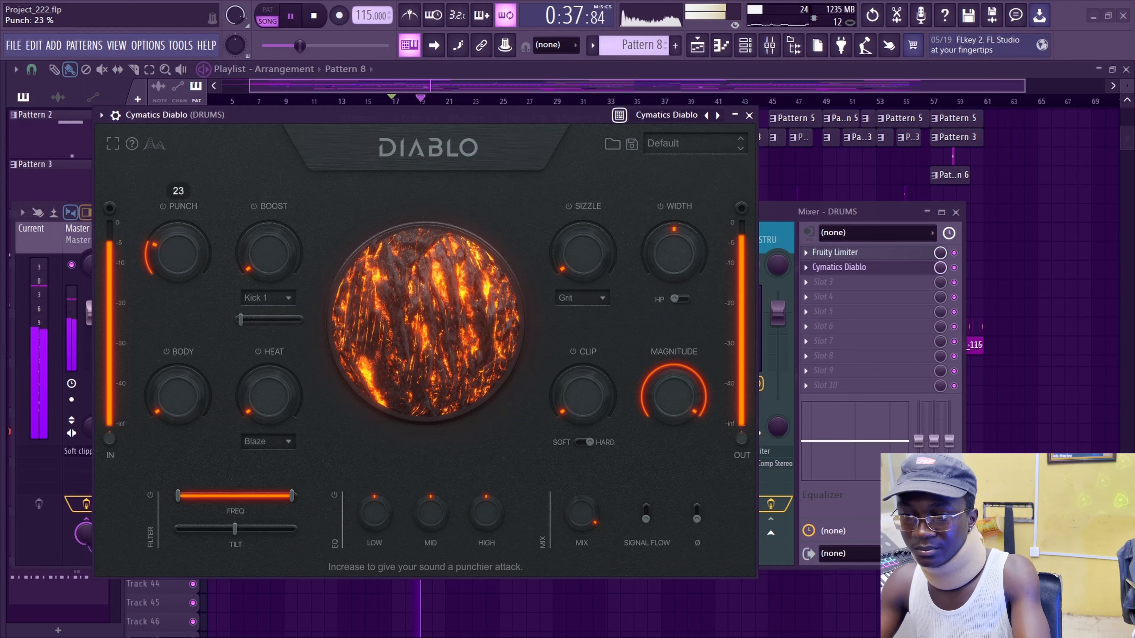
left_click_drag(178, 254, 178, 255)
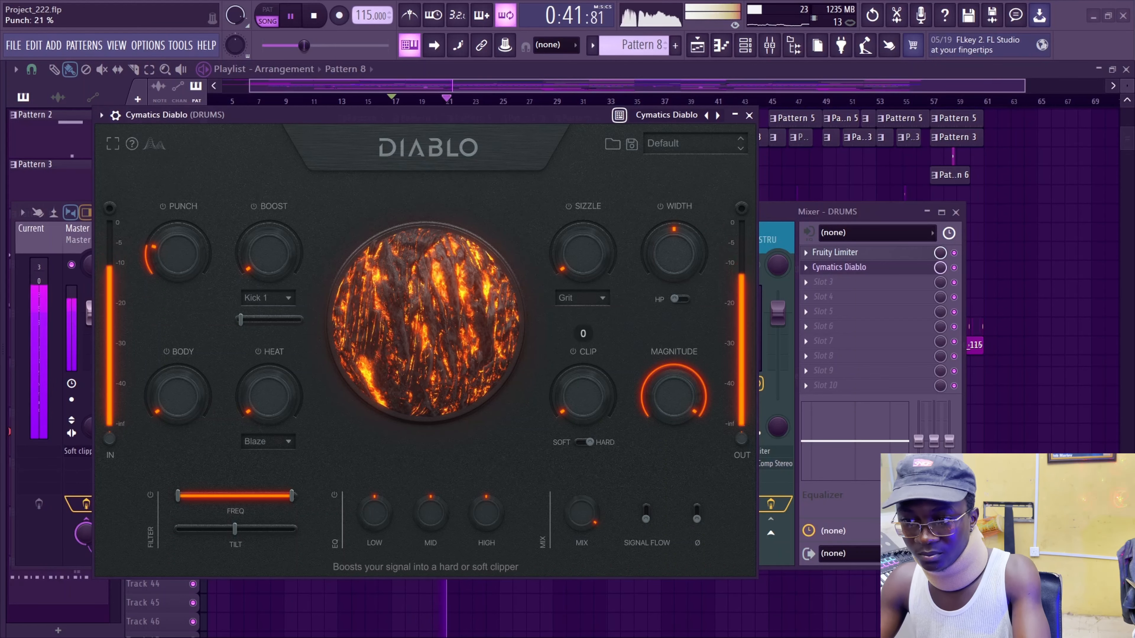
left_click_drag(741, 439, 741, 445)
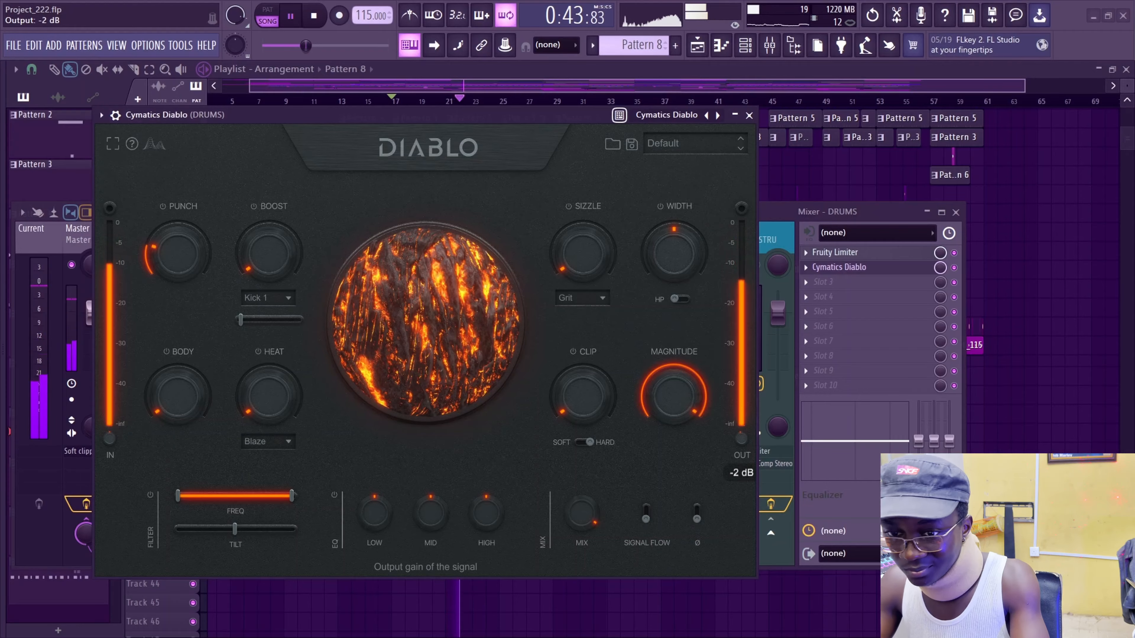
- Bypass and re-enable Diablo during playback to compare the drums with and without it
left_click(101, 115)
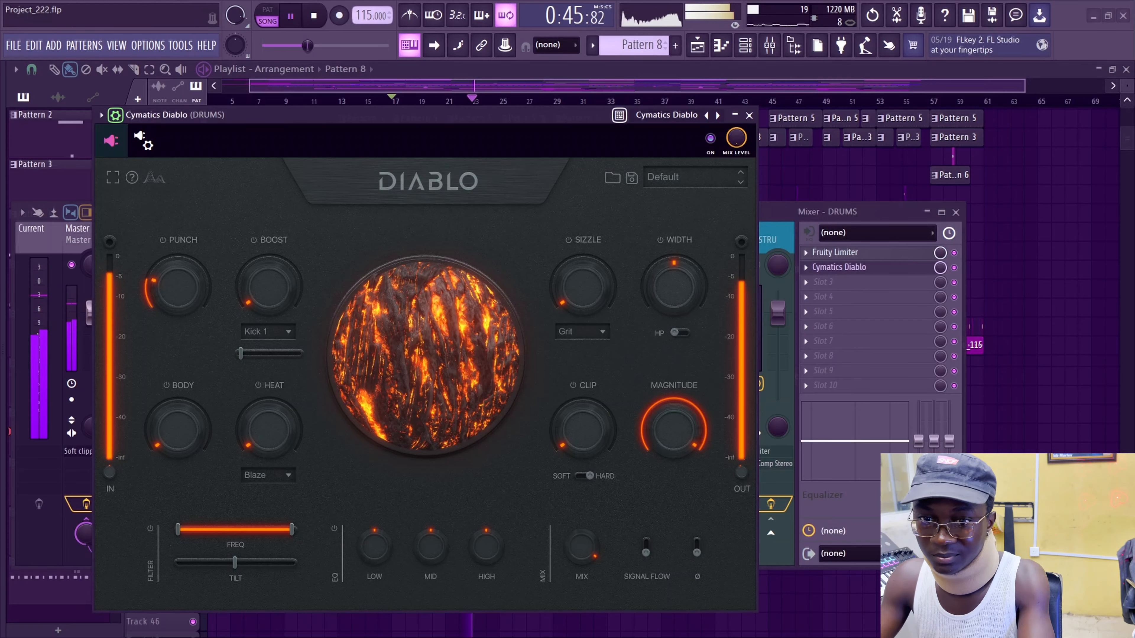
left_click(710, 138)
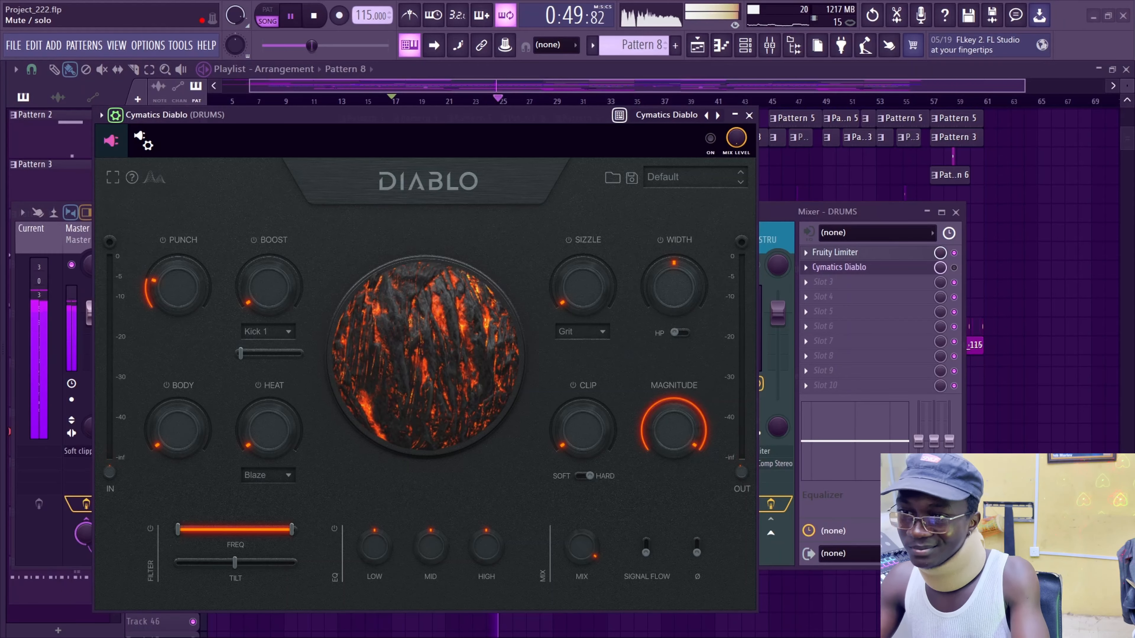
left_click(710, 138)
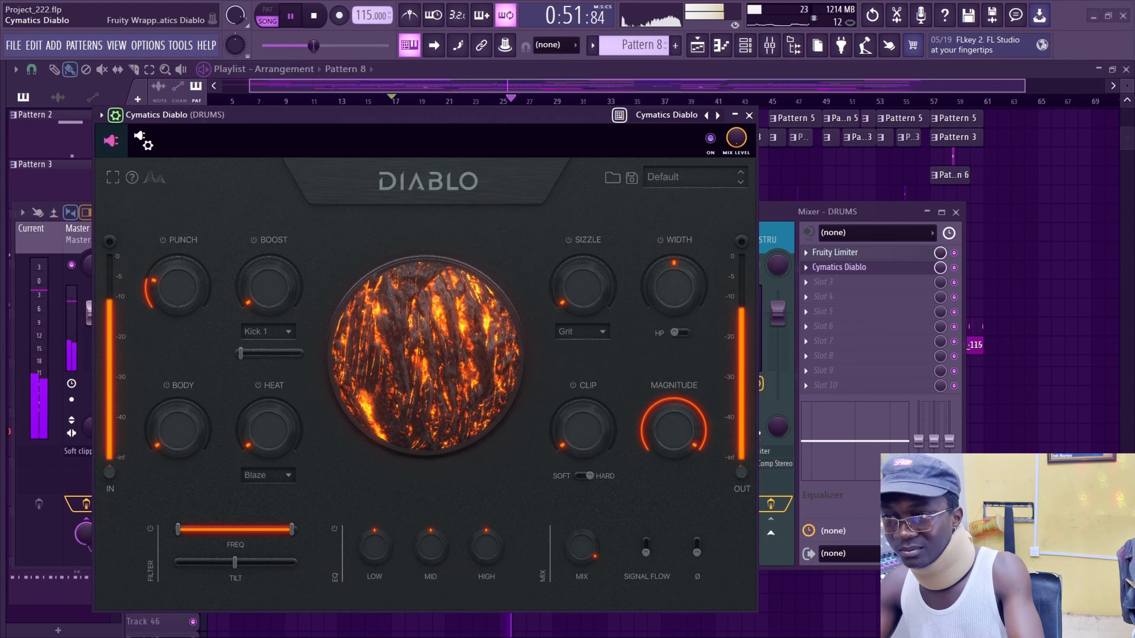
- Move the Diablo window aside to uncover the mixer and save the project
left_click_drag(603, 115, 610, 98)
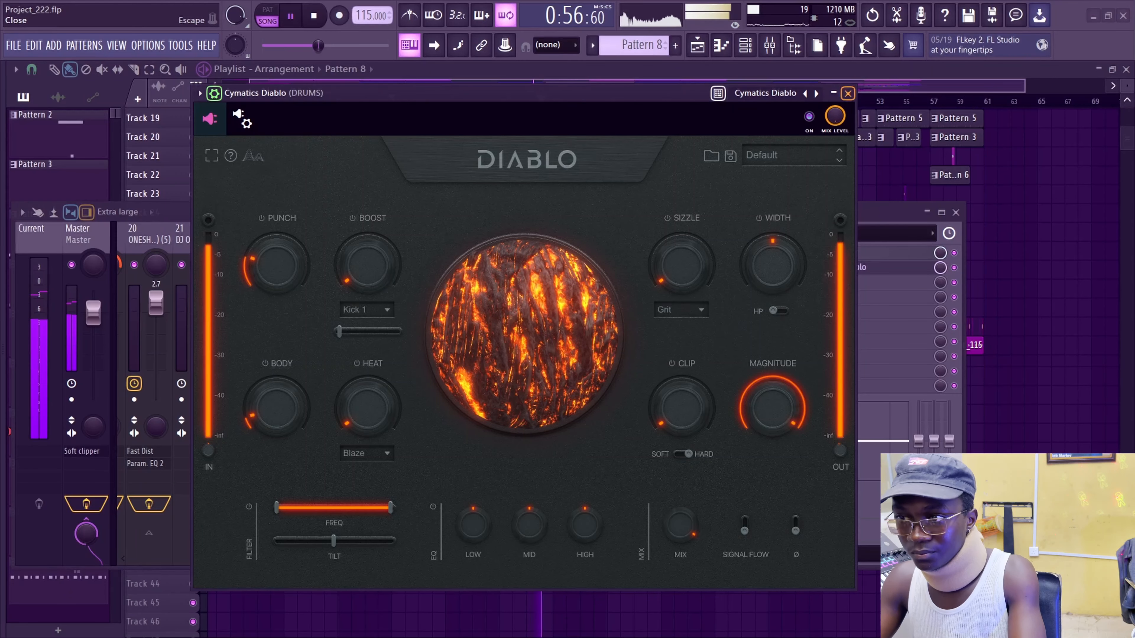
left_click_drag(514, 93, 651, 81)
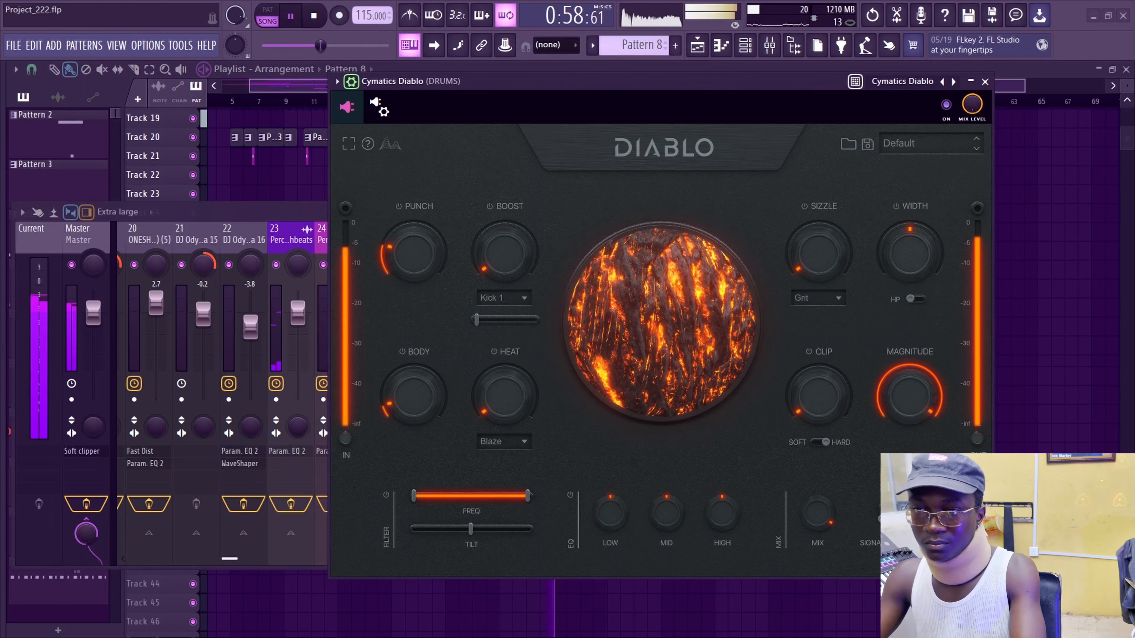
key("ctrl+s")
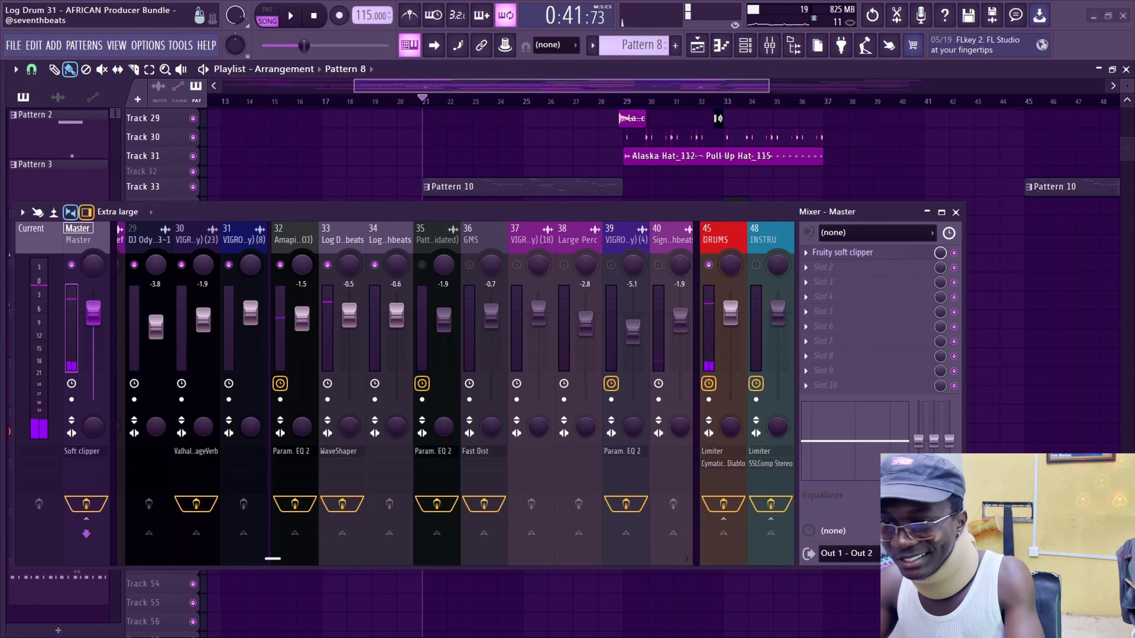
- Load The God Particle on the Master track after the Fruity soft clipper and audition the mix through it
scroll(567, 152, "down", 3)
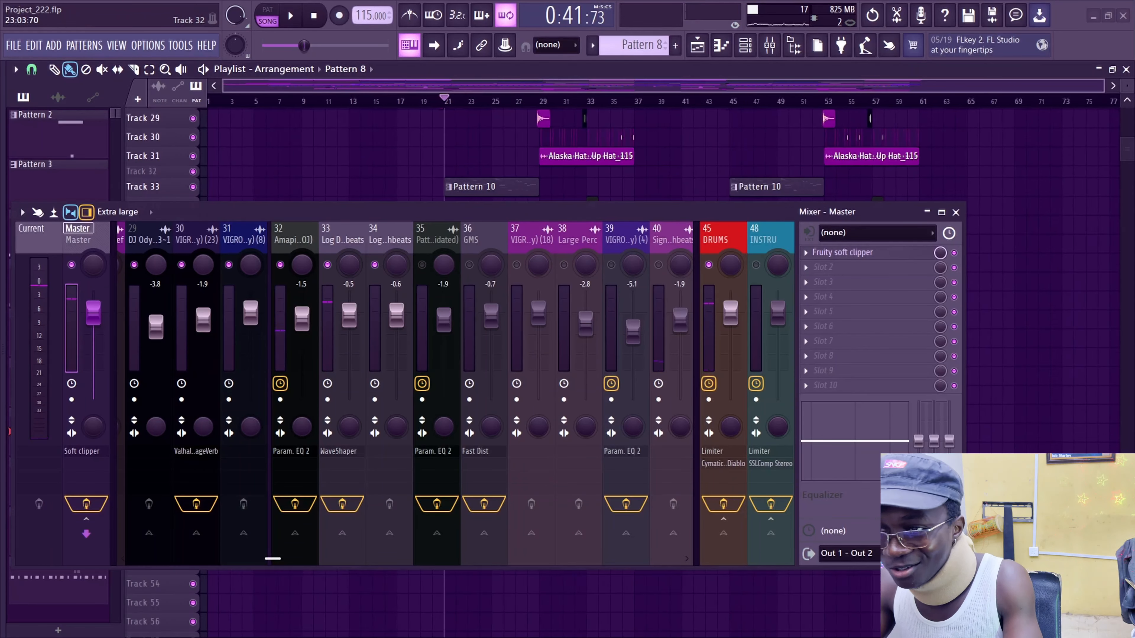
scroll(583, 150, "up", 8)
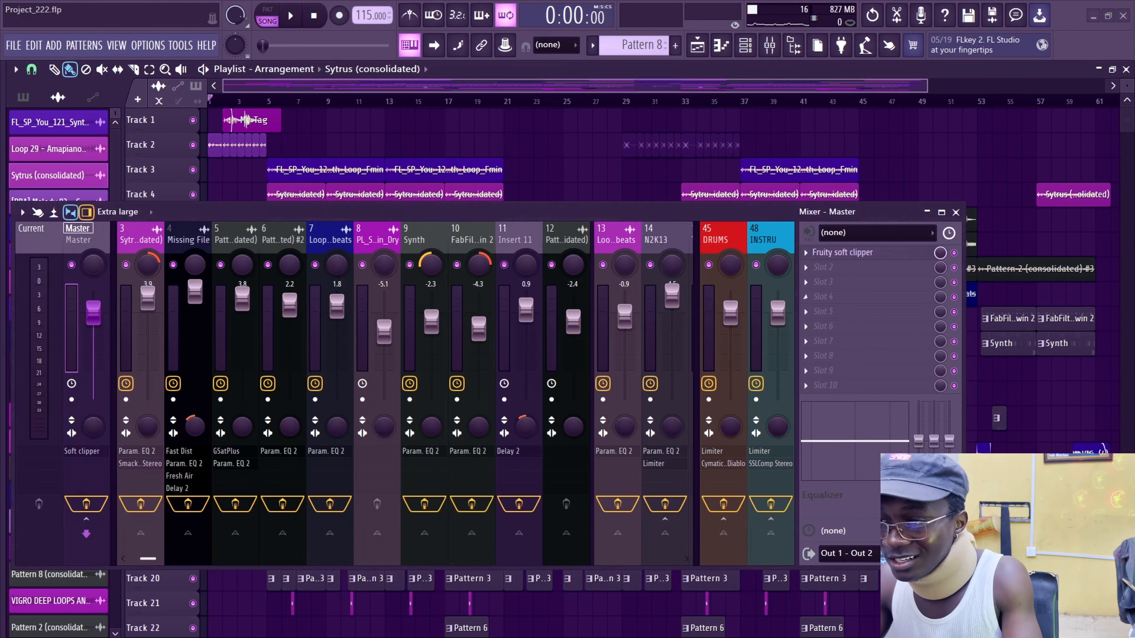
left_click(805, 296)
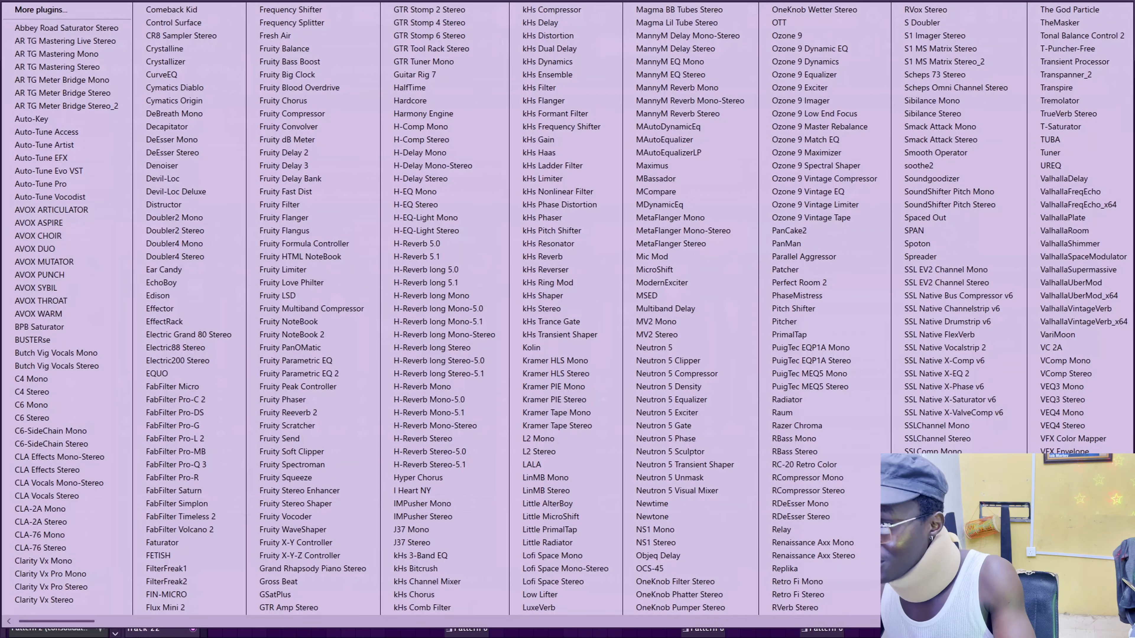
left_click(934, 10)
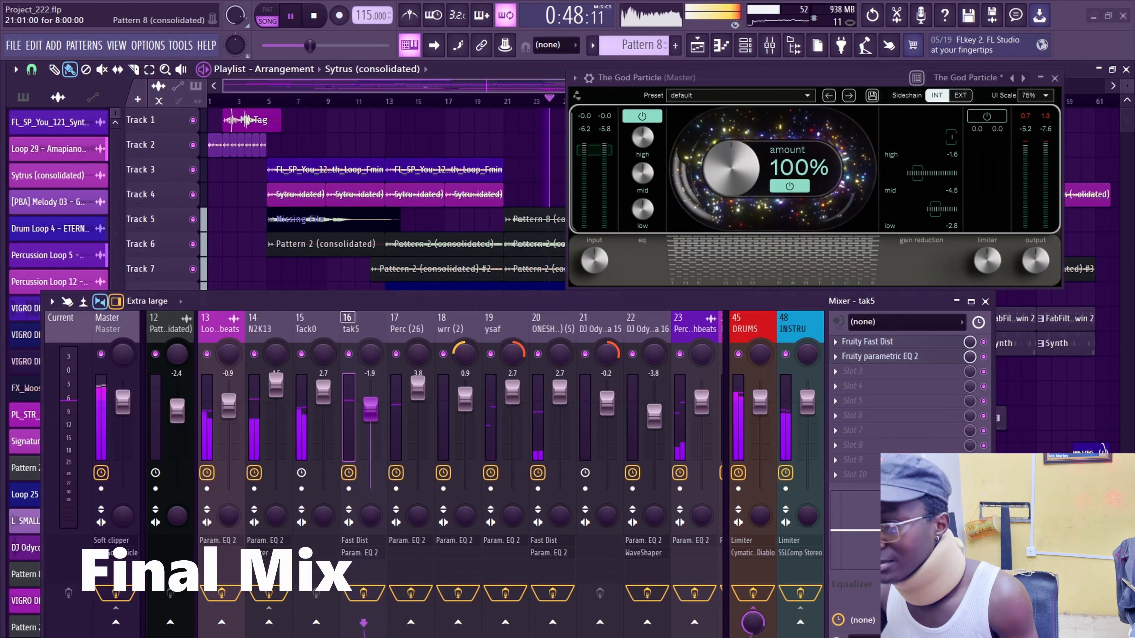
left_click(1035, 117)
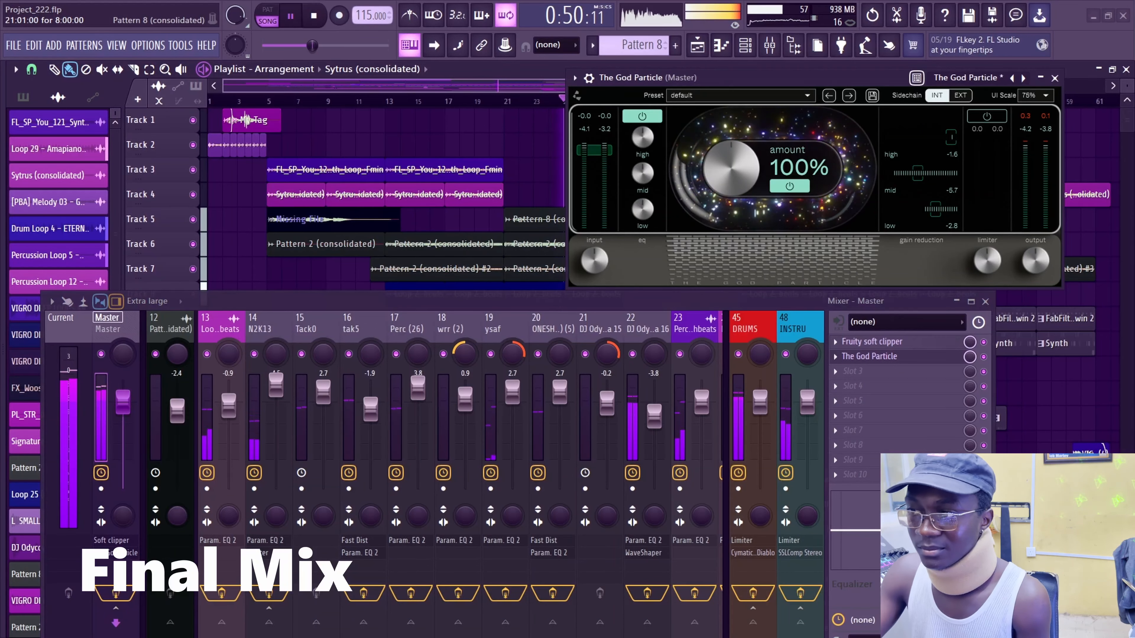